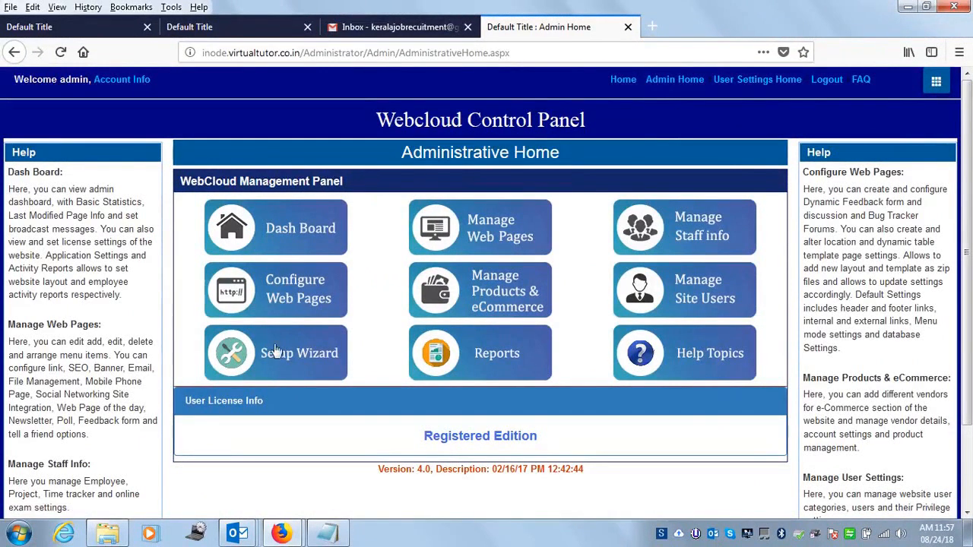
# Step: Open the site's home page in a new tab and review its default content, search box and latest articles section
pyautogui.rightClick(620, 81)
pyautogui.click(655, 89)
pyautogui.click(684, 26)
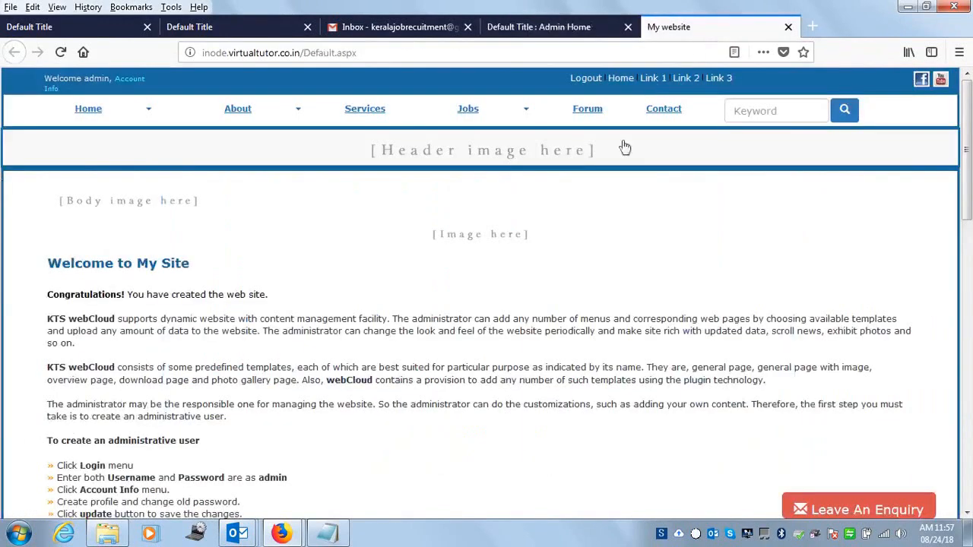
pyautogui.moveTo(966, 153); pyautogui.dragTo(966, 251)
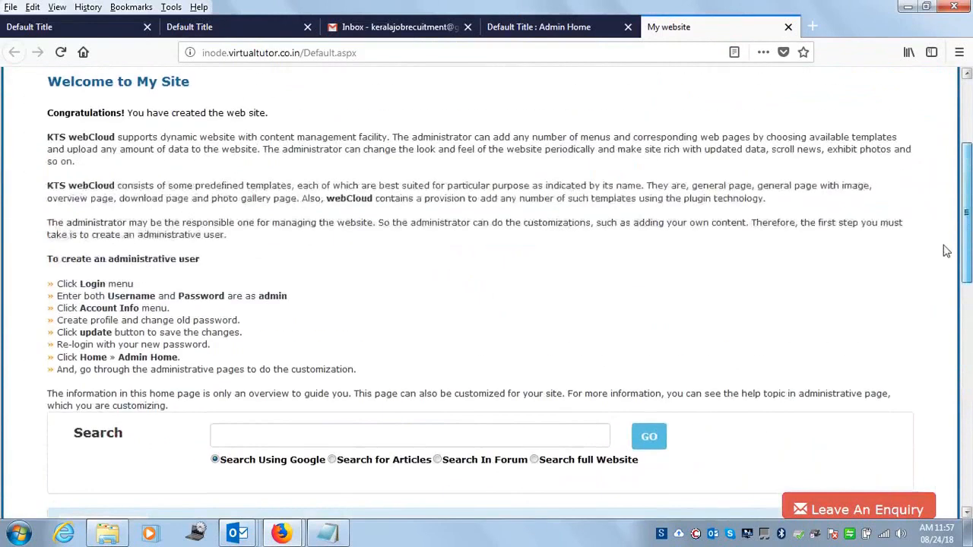
pyautogui.scroll(4, 967, 221)
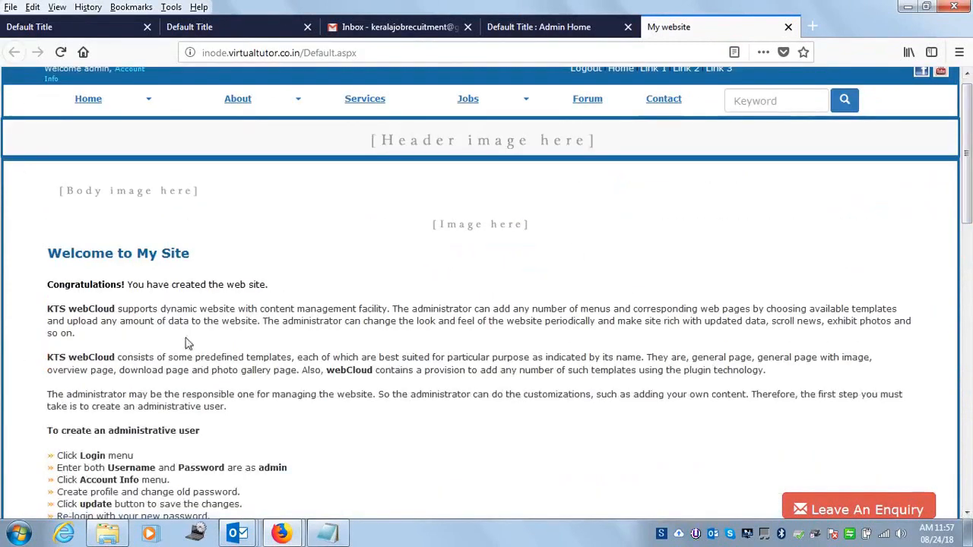
pyautogui.scroll(-4, 967, 220)
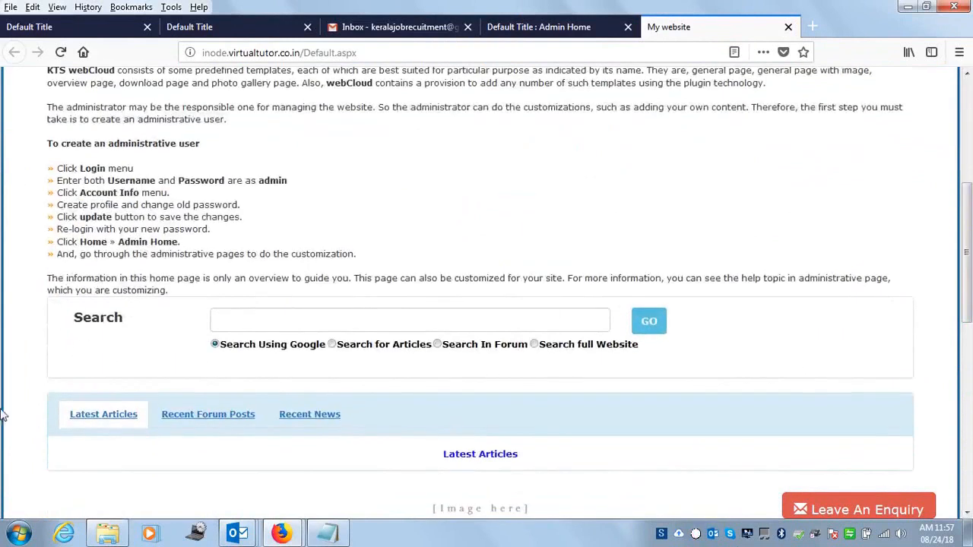
pyautogui.scroll(4, 712, 133)
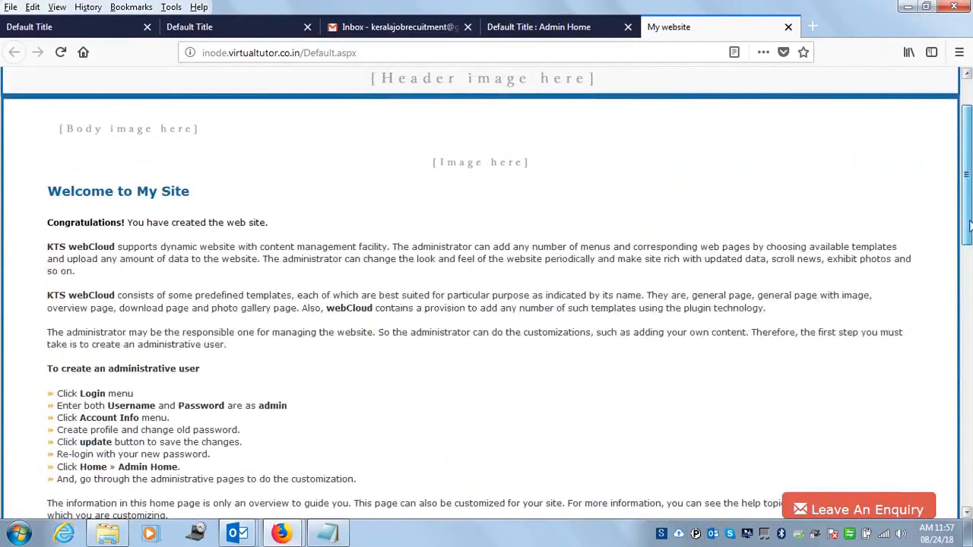
# Step: Close the tab with the submitted IT job recruitment form and open the Manage Web Pages section of Admin Home
pyautogui.click(36, 27)
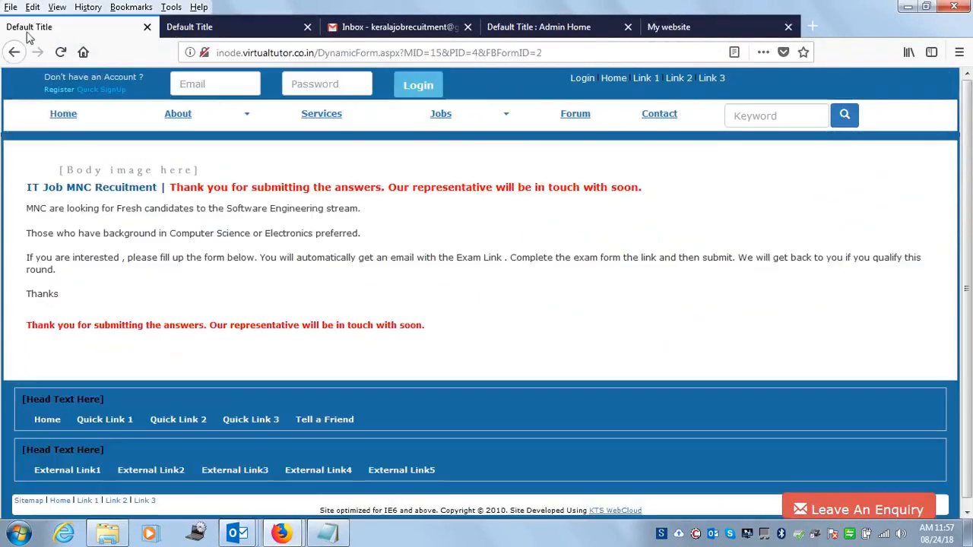
pyautogui.click(147, 27)
pyautogui.moveTo(178, 117)
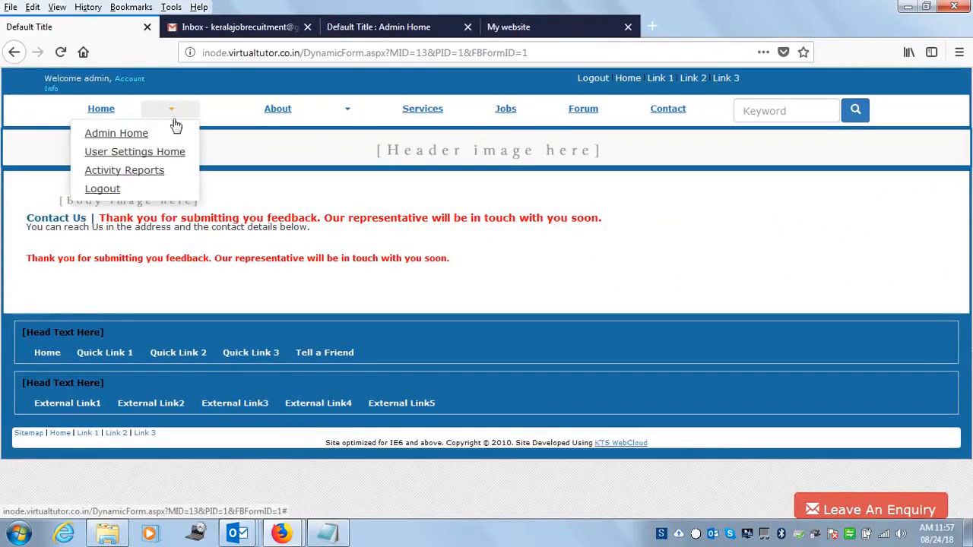
pyautogui.click(118, 135)
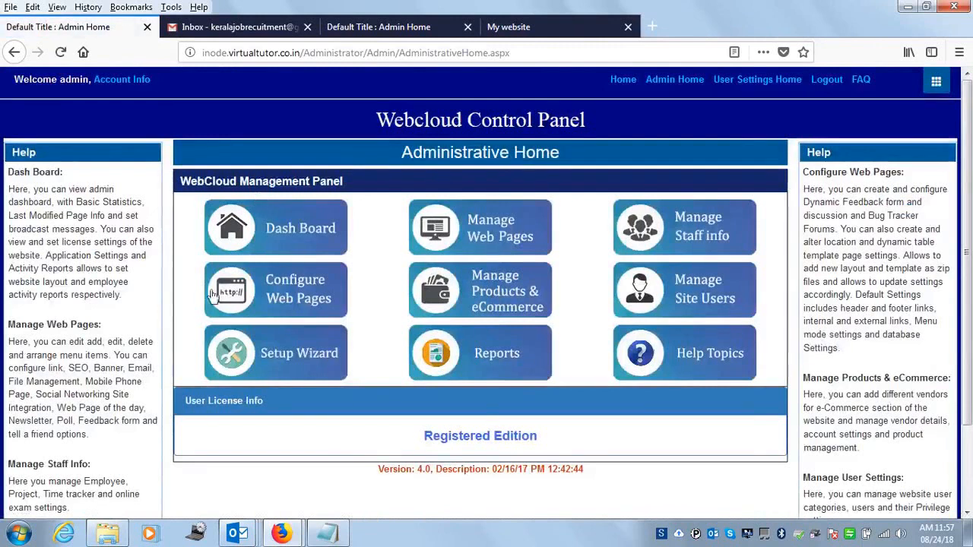
pyautogui.click(465, 238)
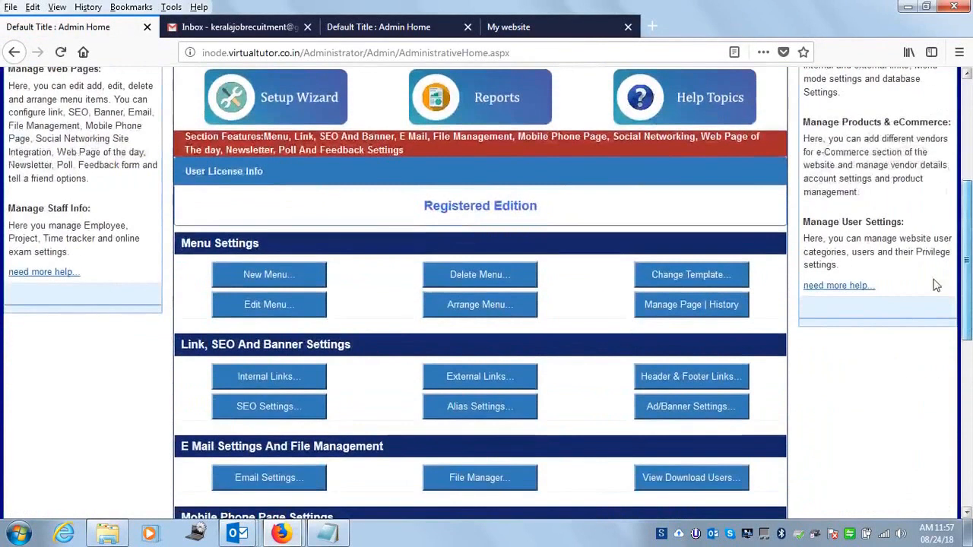
# Step: Compare with the live home page, then open the Home menu item for editing through Edit Menu
pyautogui.click(521, 32)
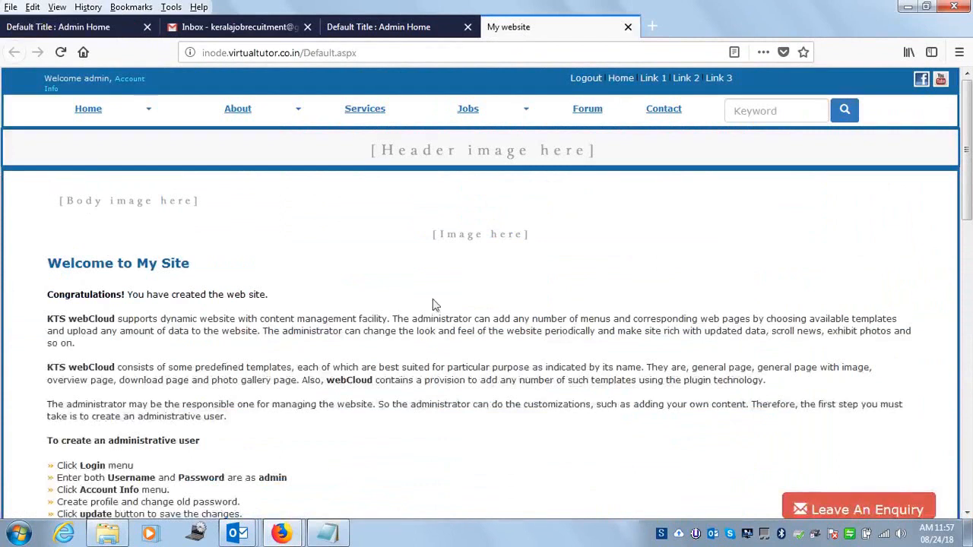
pyautogui.click(61, 28)
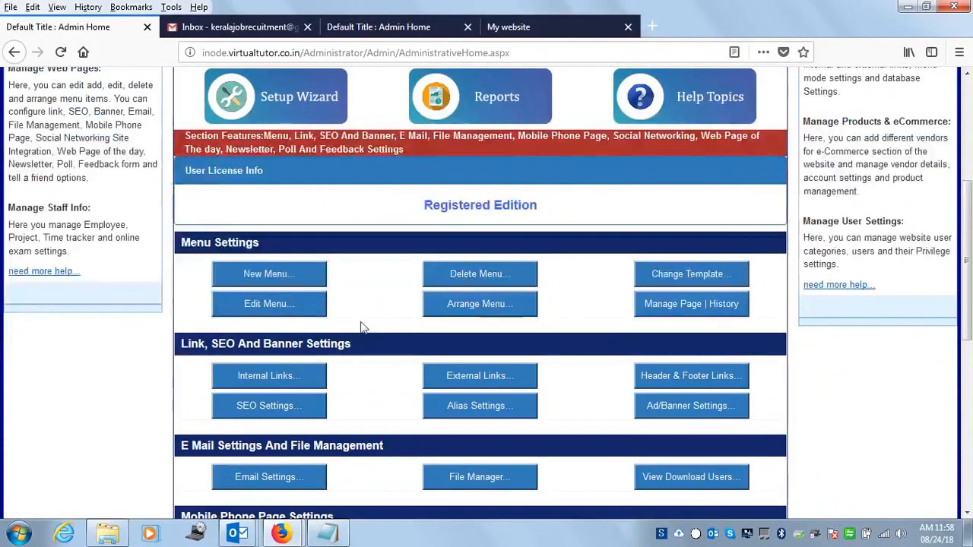
pyautogui.click(275, 304)
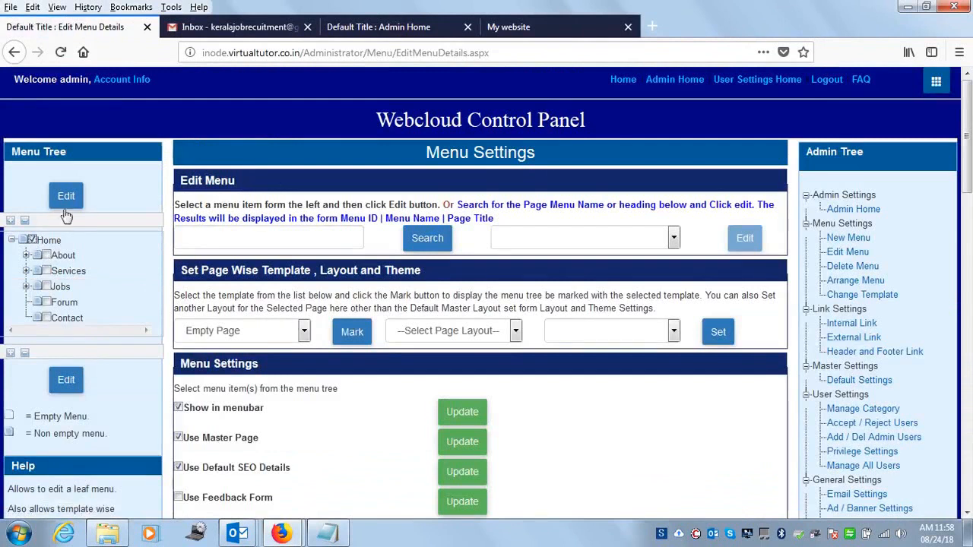
pyautogui.click(66, 200)
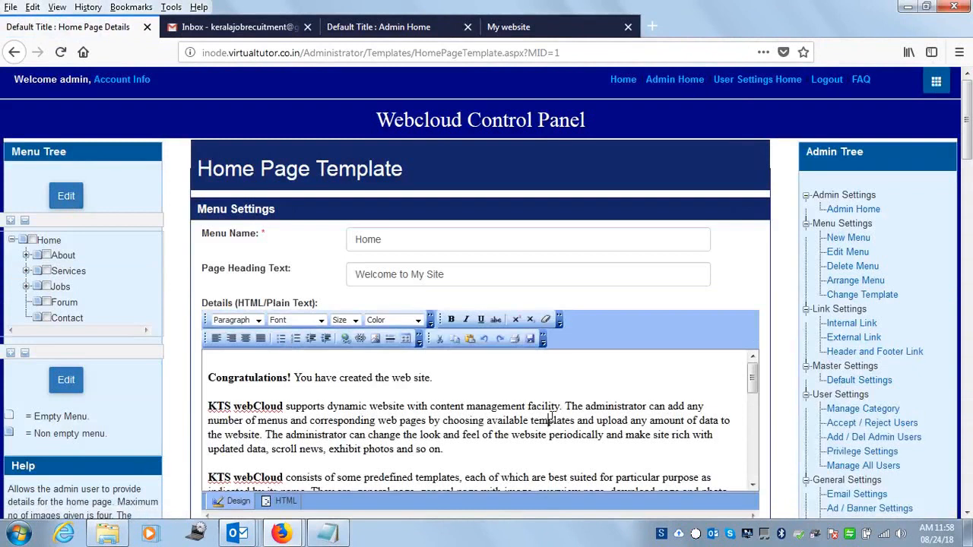
# Step: Replace all the default text in the home page details with "Welcome to the IT Job World"
pyautogui.click(549, 420)
pyautogui.hotkey('ctrl', 'a')
pyautogui.press('Delete')
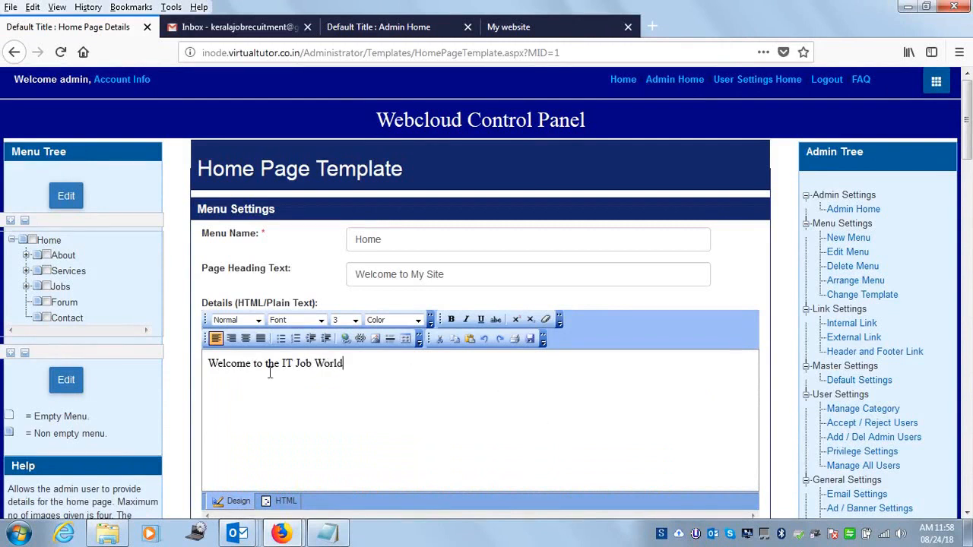
# Step: Format the "Welcome to the IT Job World" line in blue with font size 5
pyautogui.moveTo(412, 373); pyautogui.dragTo(148, 373)
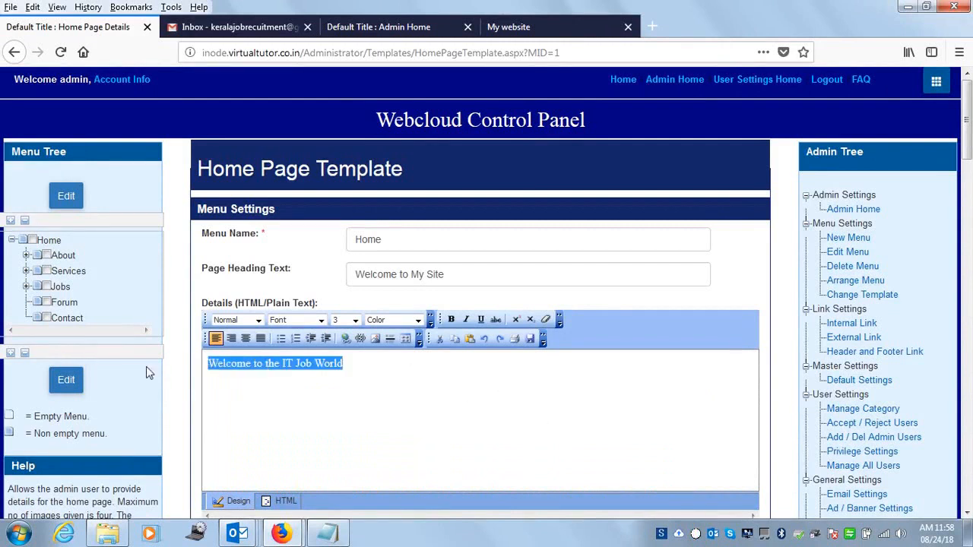
pyautogui.click(419, 320)
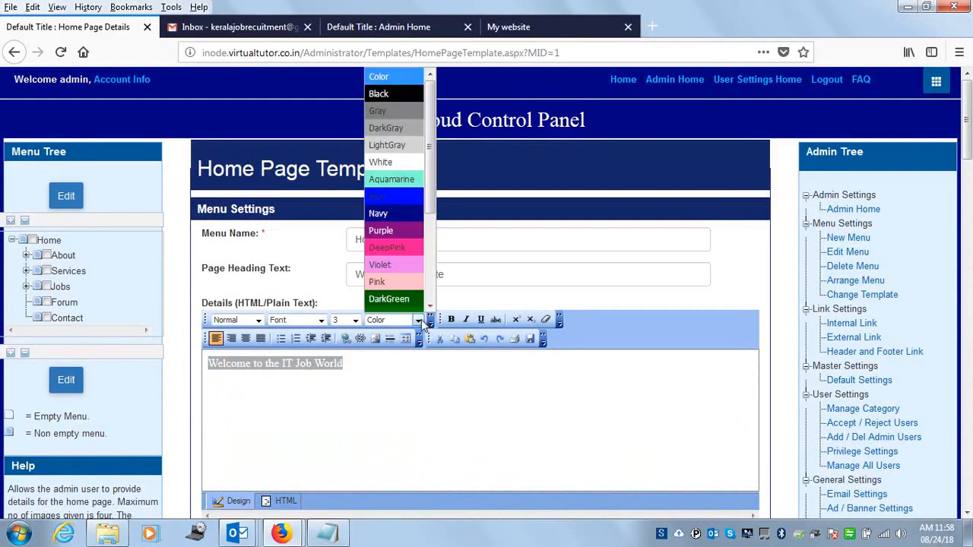
pyautogui.click(378, 214)
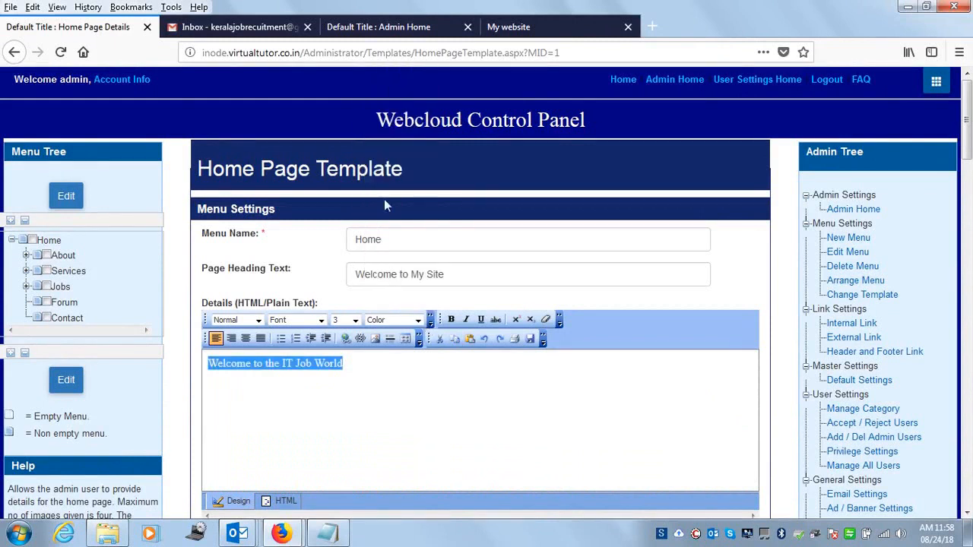
pyautogui.click(355, 321)
pyautogui.click(352, 420)
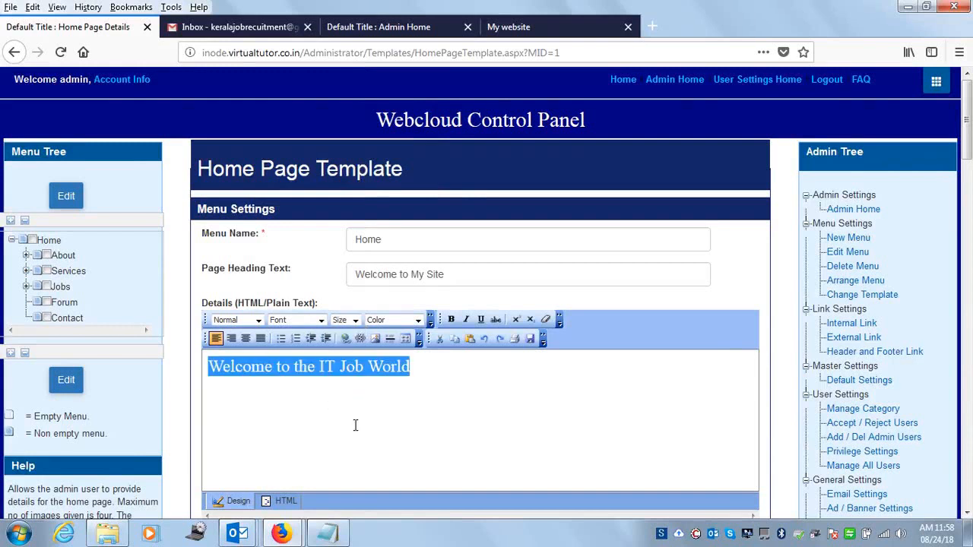
# Step: Insert two line breaks above the welcome line and save the home page details
pyautogui.click(245, 380)
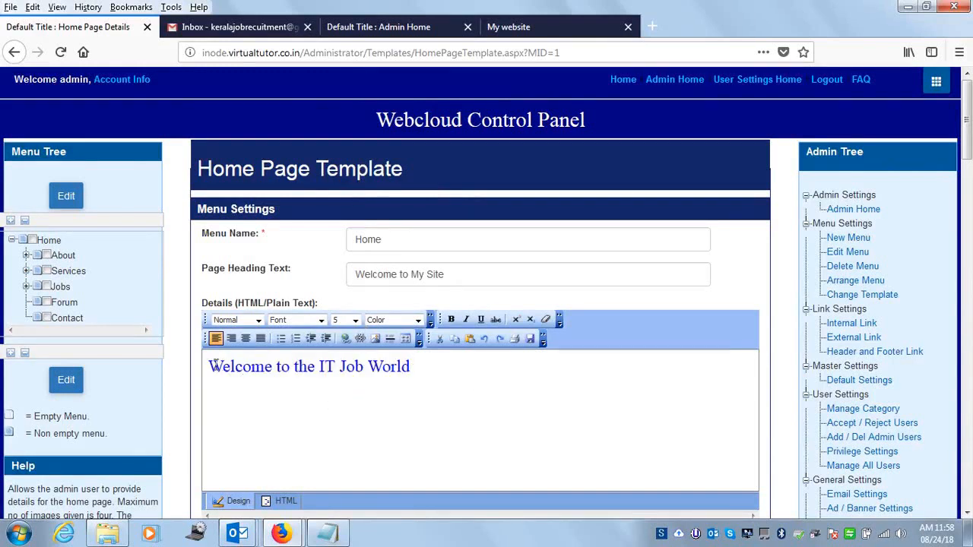
pyautogui.press('Return')
pyautogui.press('Return')
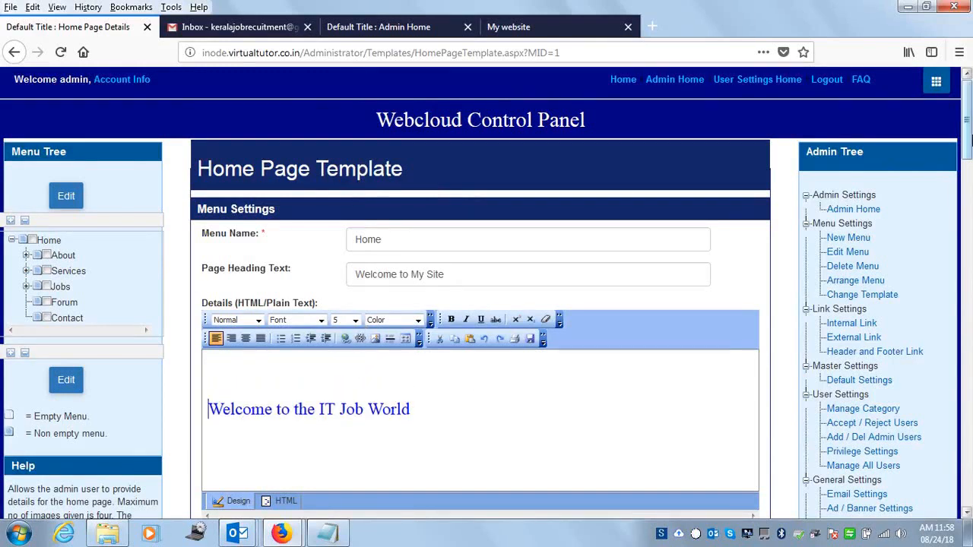
pyautogui.moveTo(969, 129); pyautogui.dragTo(970, 175)
pyautogui.click(417, 351)
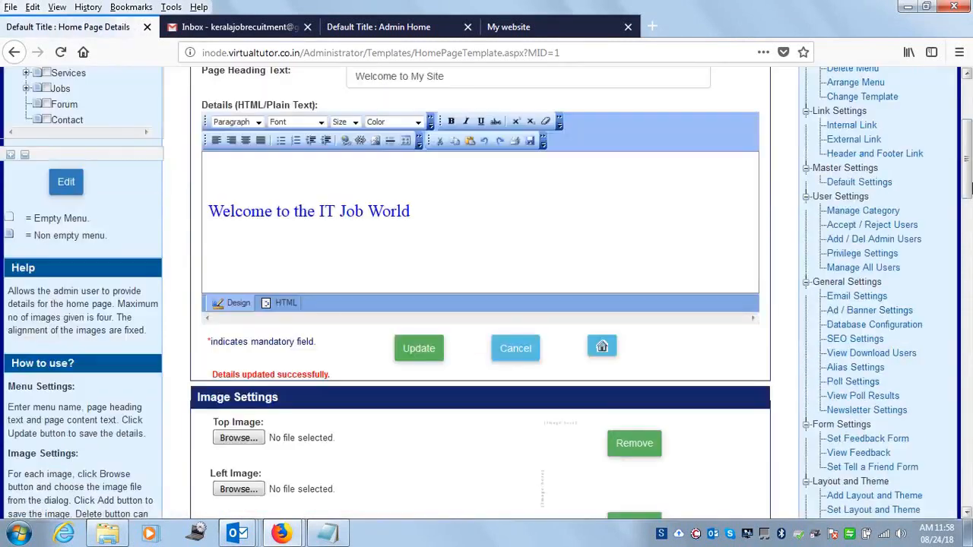
# Step: Remove the top, left, right and bottom placeholder images from the home page's image settings
pyautogui.moveTo(971, 181); pyautogui.dragTo(970, 231)
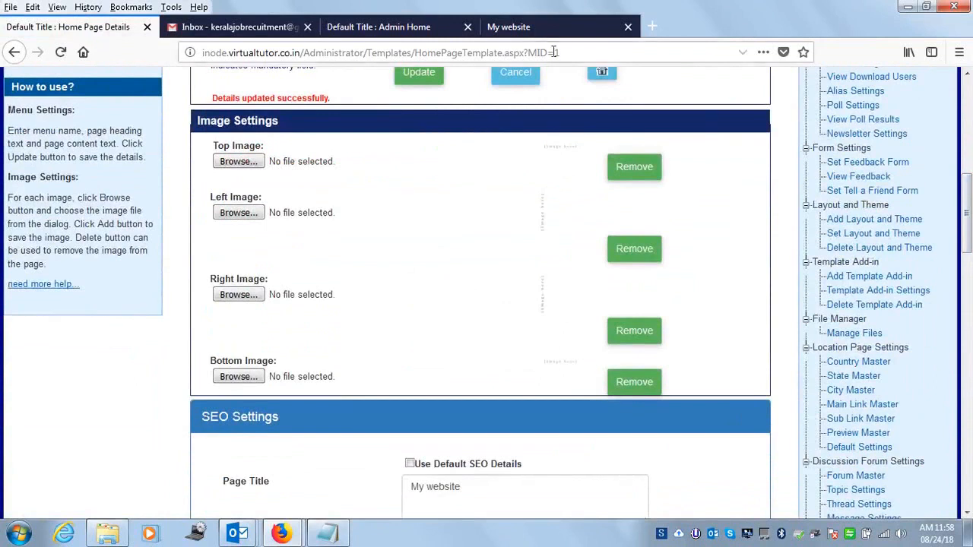
pyautogui.click(532, 27)
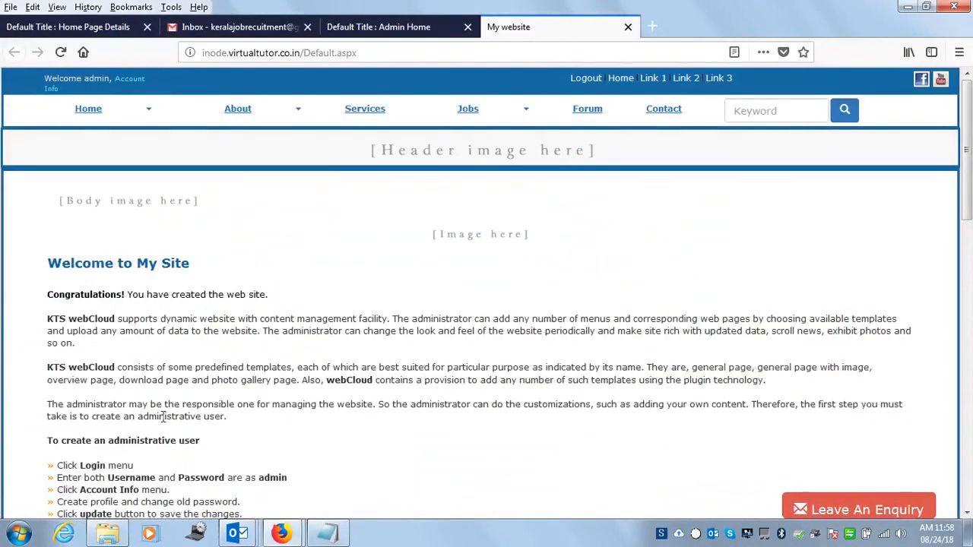
pyautogui.click(76, 29)
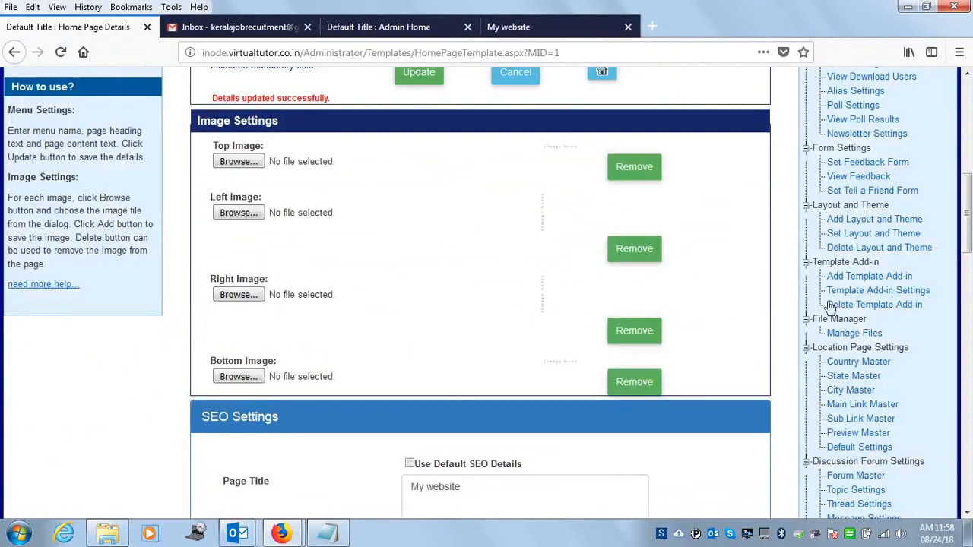
pyautogui.click(646, 170)
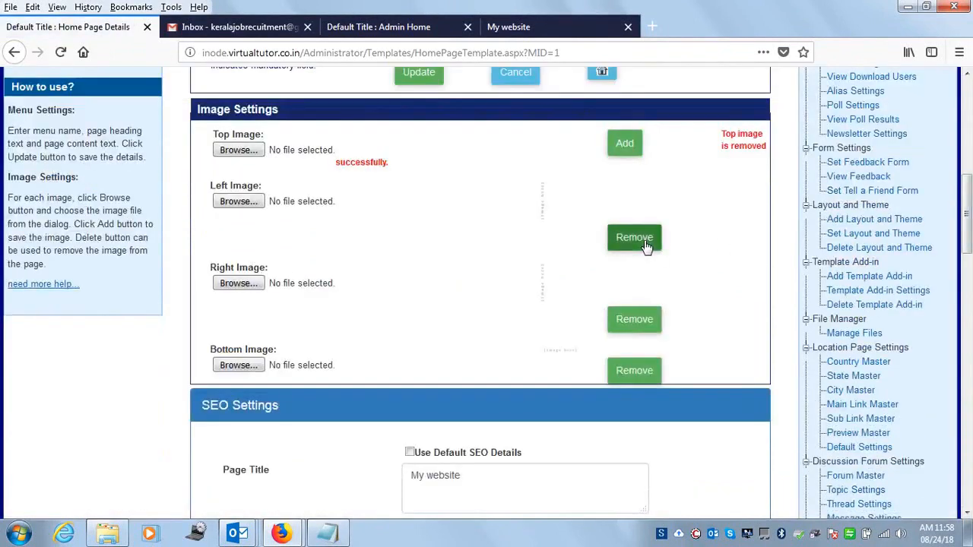
pyautogui.click(649, 243)
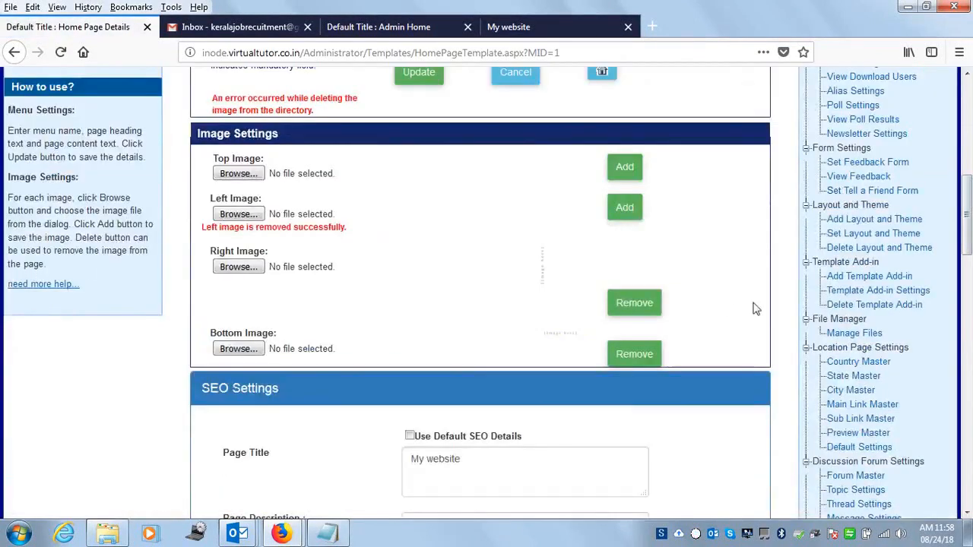
pyautogui.click(625, 305)
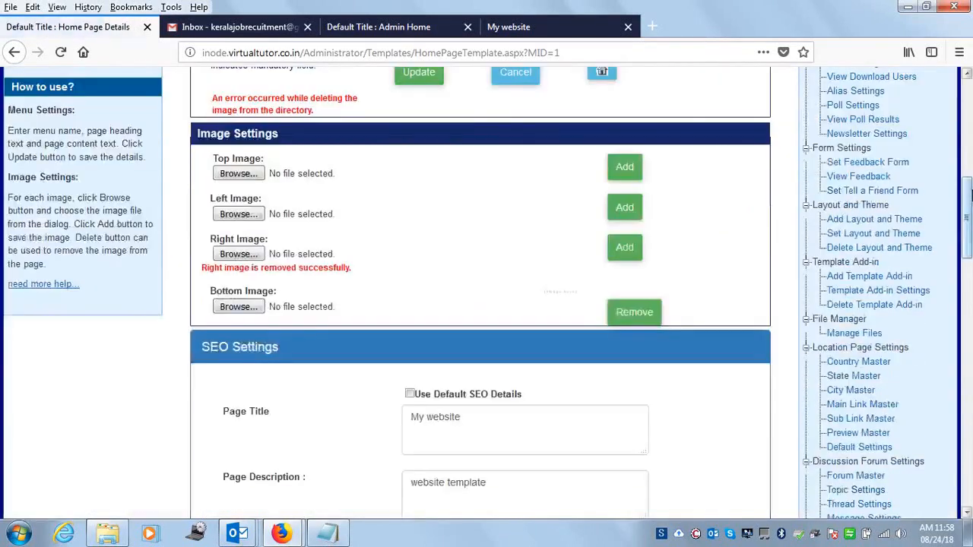
pyautogui.scroll(-3, 443, 285)
pyautogui.click(647, 223)
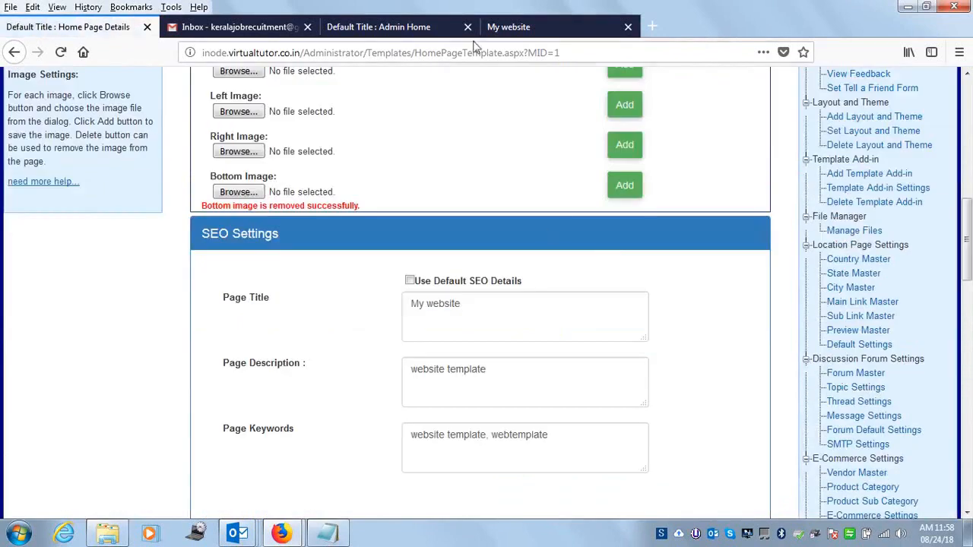
# Step: Look over the remaining home page template settings and reload the live home page to check the edited content
pyautogui.moveTo(966, 241); pyautogui.dragTo(957, 462)
pyautogui.scroll(15, 957, 460)
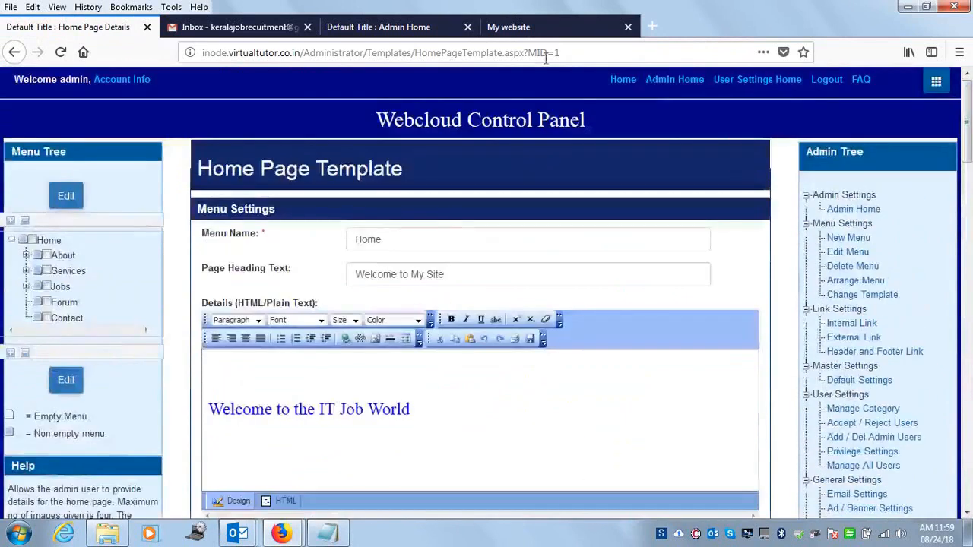
pyautogui.click(532, 26)
pyautogui.click(60, 54)
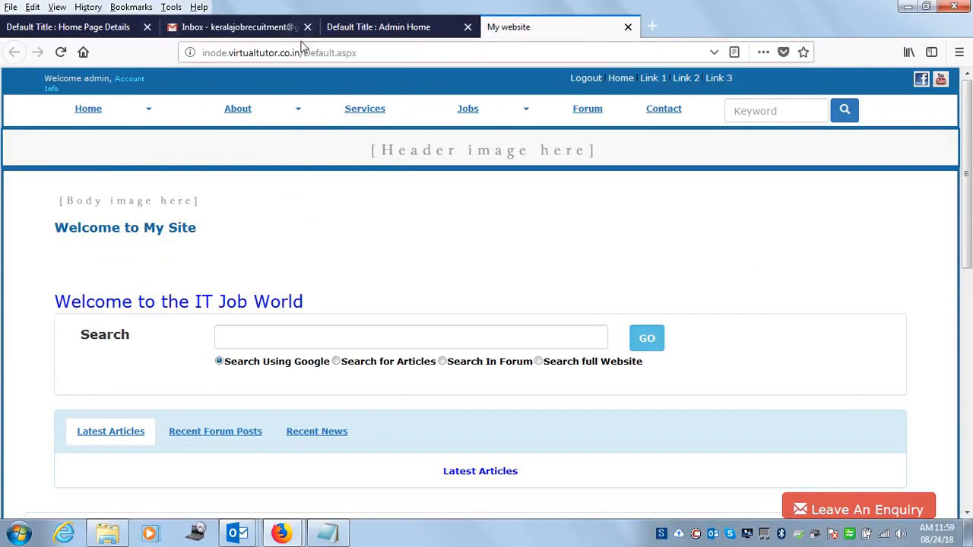
# Step: In the Setup Wizard, choose the task "I want to setup a new website." and advance past layout and theme to the default menu mode
pyautogui.click(350, 29)
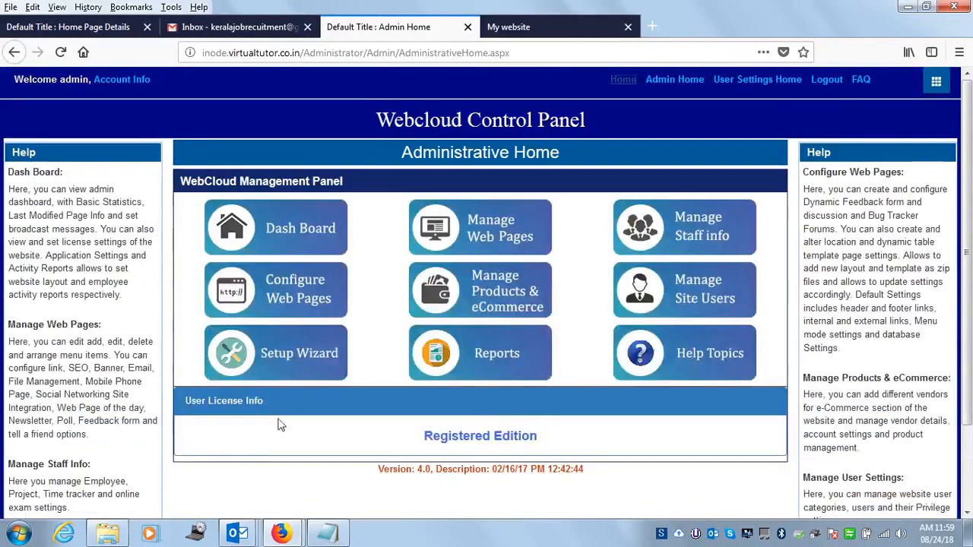
pyautogui.click(262, 354)
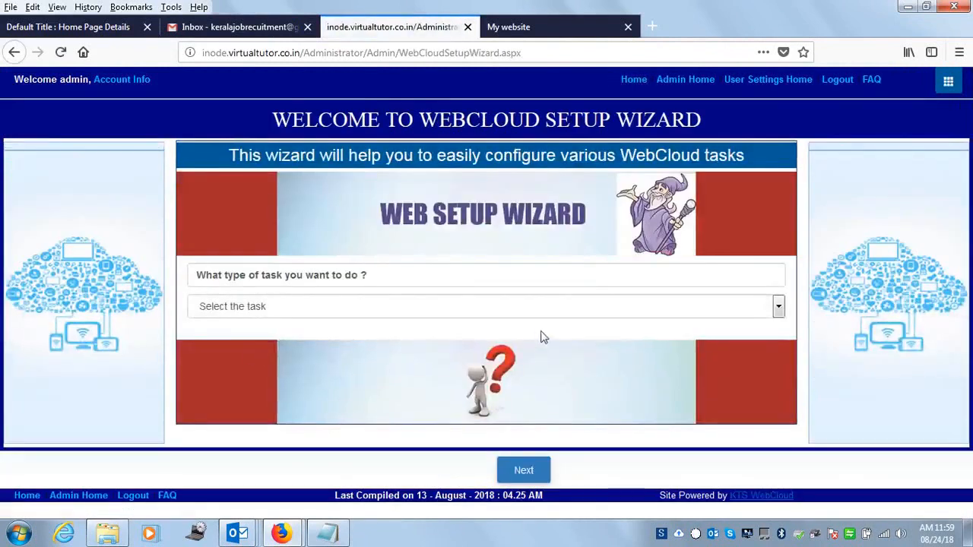
pyautogui.click(530, 308)
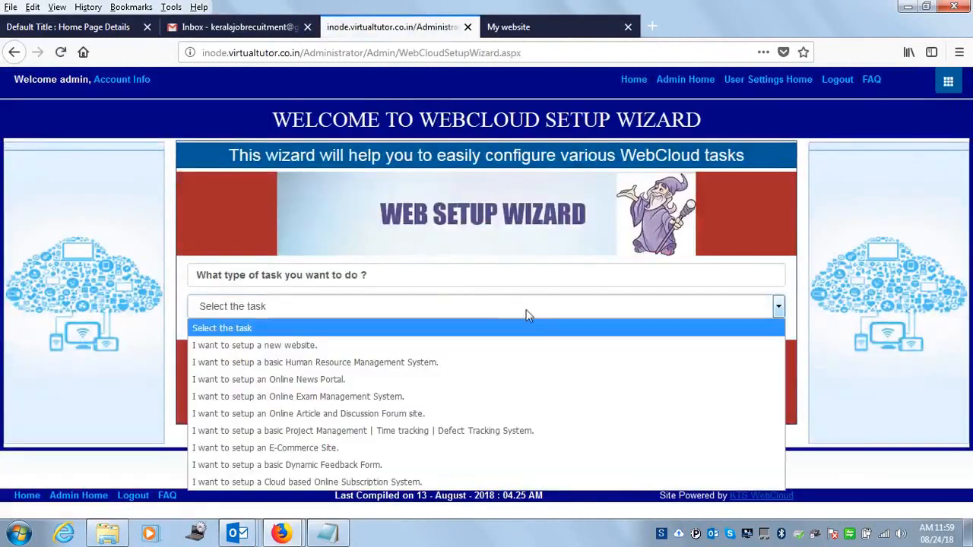
pyautogui.click(358, 346)
pyautogui.click(513, 472)
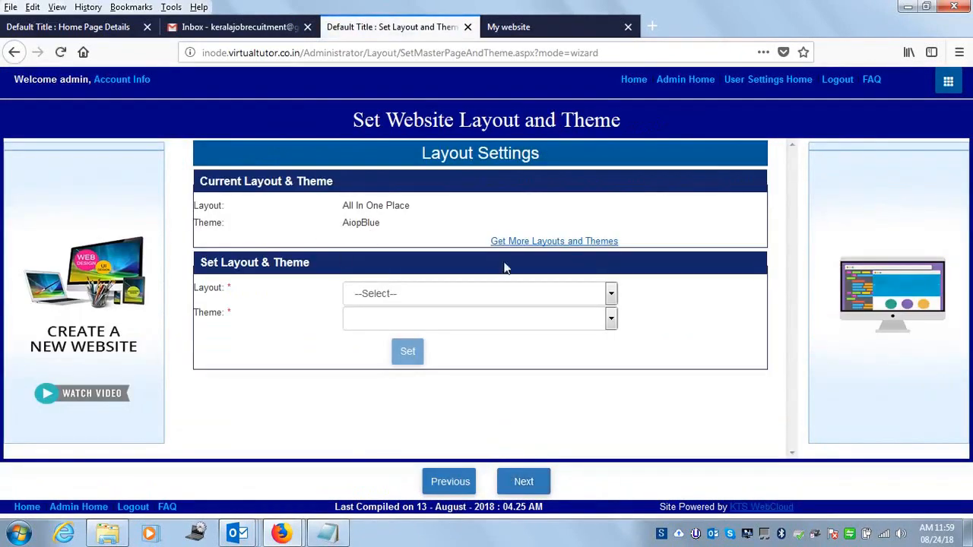
pyautogui.click(524, 489)
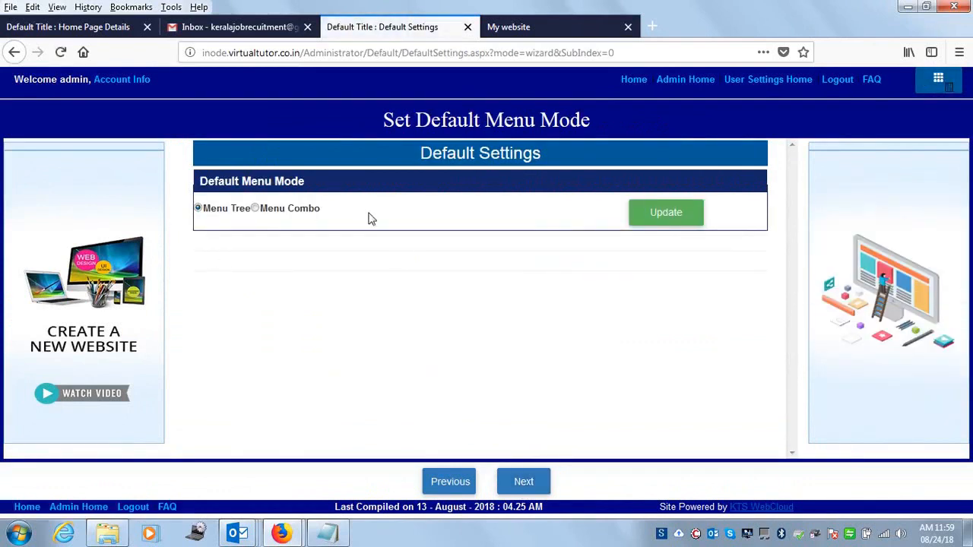
# Step: Compare the admin menu tree with the live site's menu, then keep the Menu Tree mode and advance to the header and footer links
pyautogui.click(47, 27)
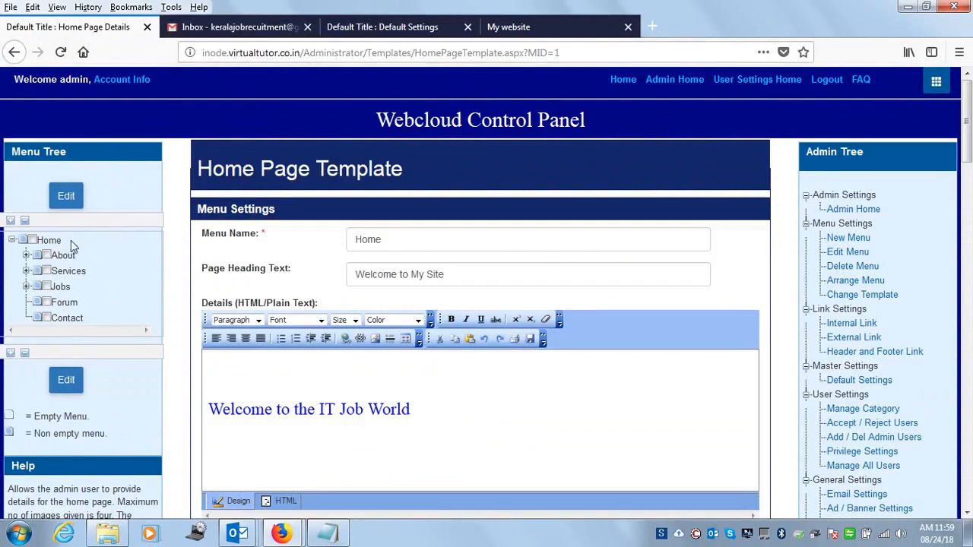
pyautogui.click(518, 29)
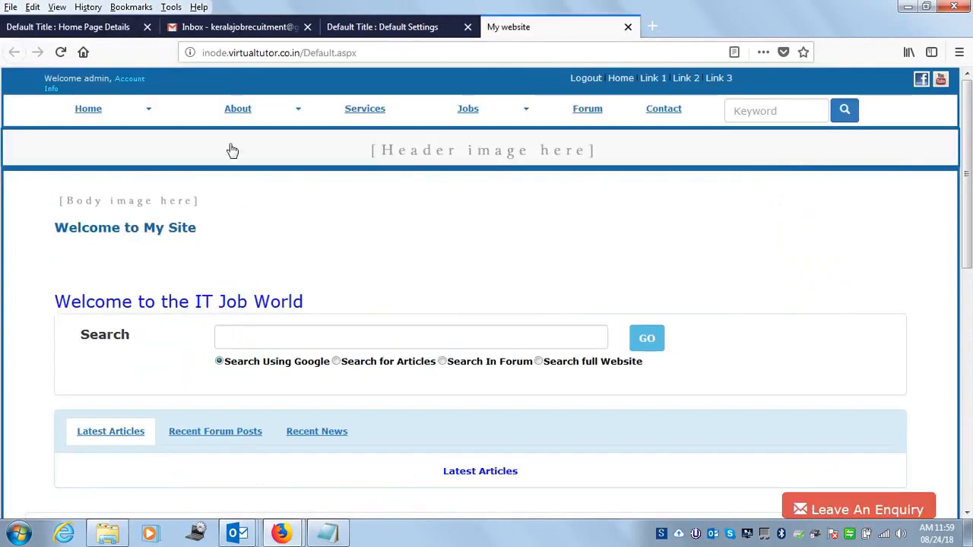
pyautogui.click(391, 27)
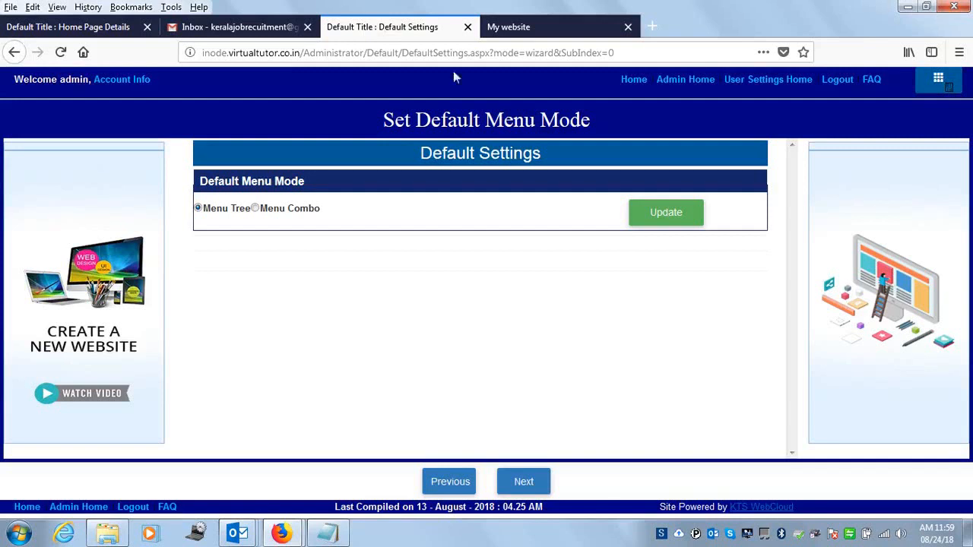
pyautogui.click(524, 494)
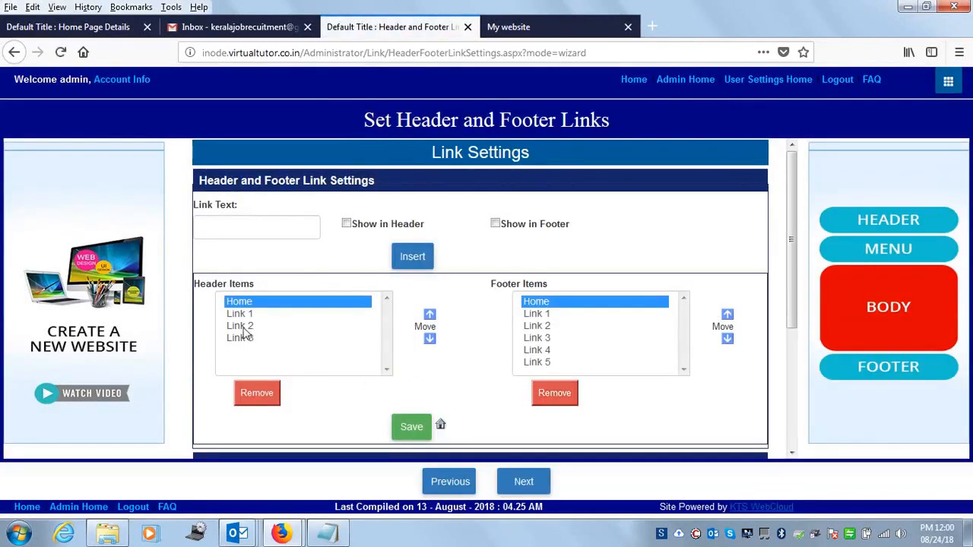
# Step: Examine the header and footer links on the live home page and return to the wizard's link settings
pyautogui.click(524, 34)
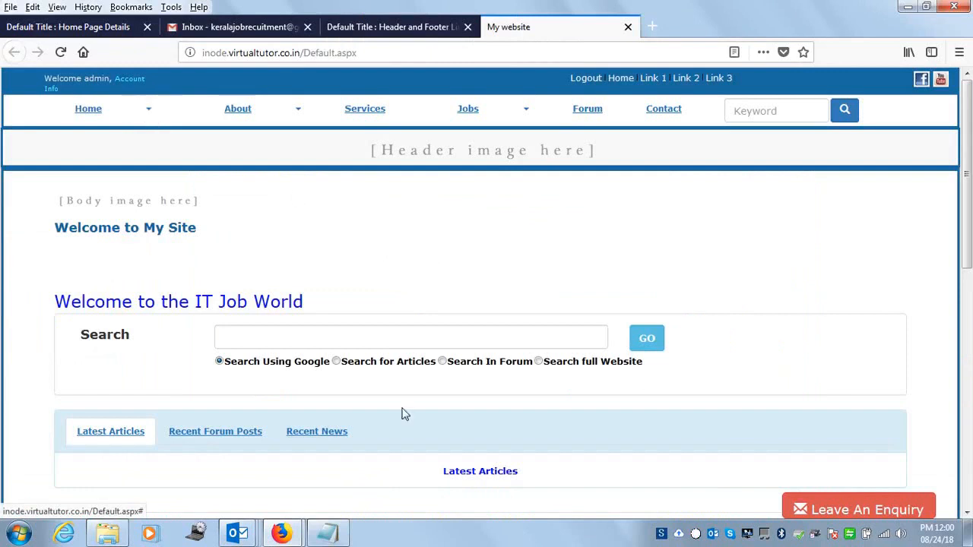
pyautogui.scroll(-5, 956, 413)
pyautogui.scroll(-2, 955, 446)
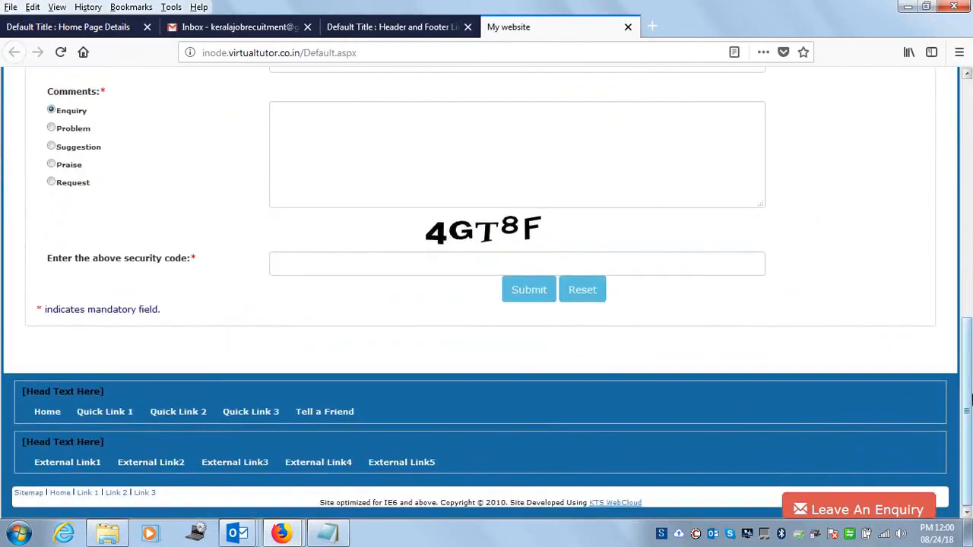
pyautogui.moveTo(970, 400); pyautogui.dragTo(970, 137)
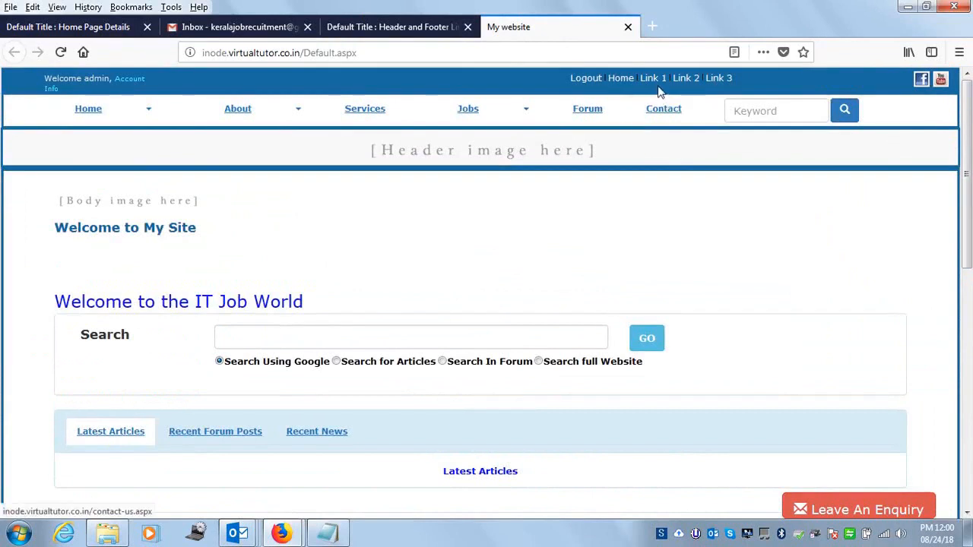
pyautogui.click(366, 28)
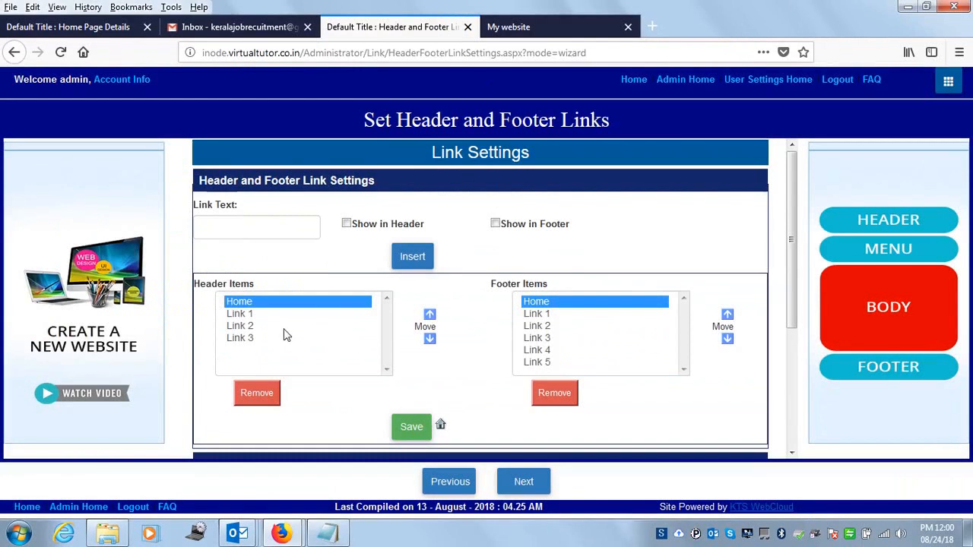
# Step: Remove Link 1, Link 2 and Link 3 from the header items, keeping only Home
pyautogui.click(236, 315)
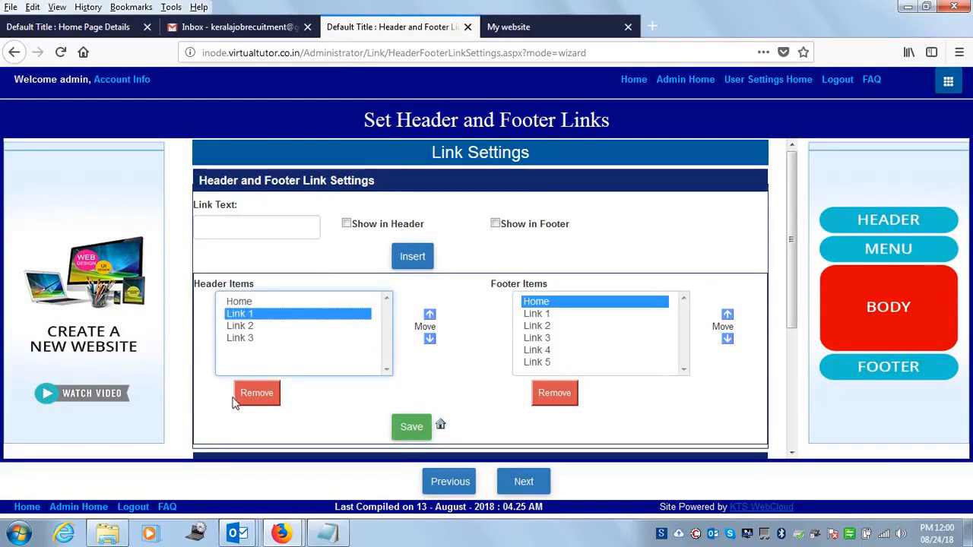
pyautogui.click(263, 402)
pyautogui.click(255, 314)
pyautogui.click(265, 402)
pyautogui.click(255, 314)
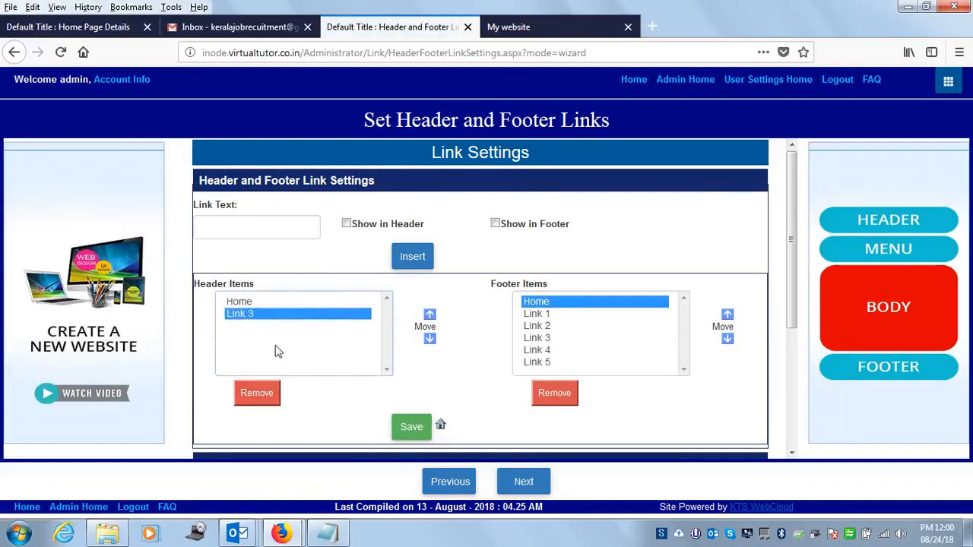
pyautogui.click(260, 397)
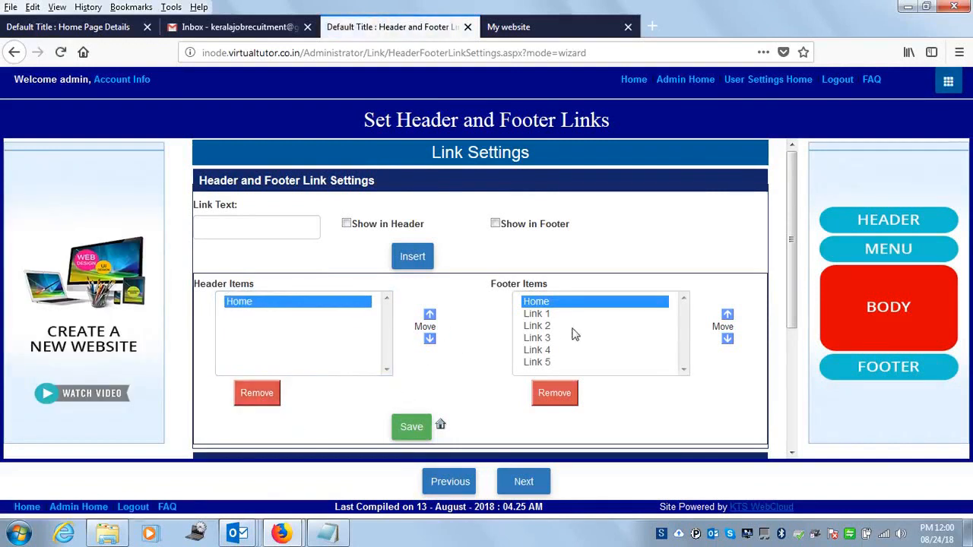
# Step: Remove Link 1 through Link 5 from the footer items and save the header and footer links
pyautogui.click(536, 314)
pyautogui.click(554, 393)
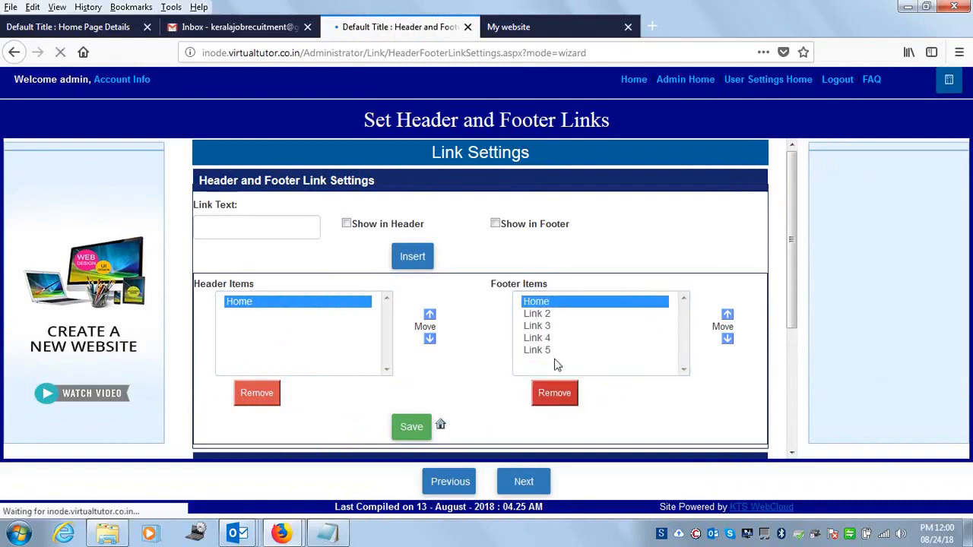
pyautogui.click(555, 393)
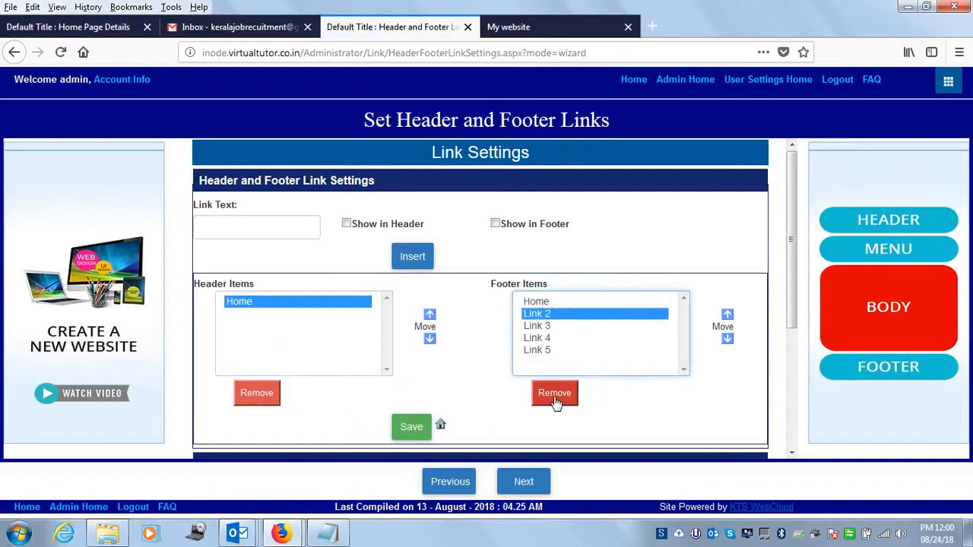
pyautogui.click(547, 314)
pyautogui.click(561, 393)
pyautogui.click(548, 315)
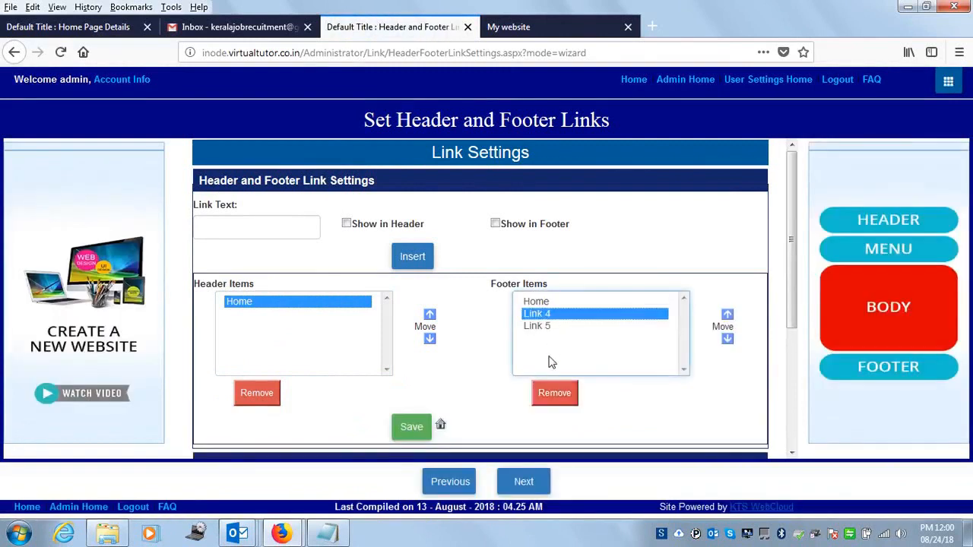
pyautogui.click(557, 393)
pyautogui.click(540, 314)
pyautogui.click(557, 393)
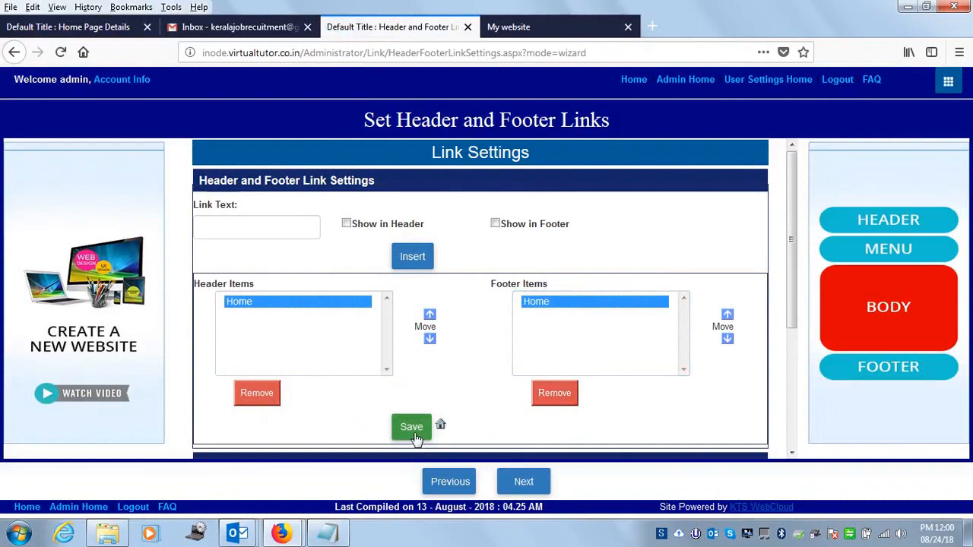
pyautogui.click(240, 232)
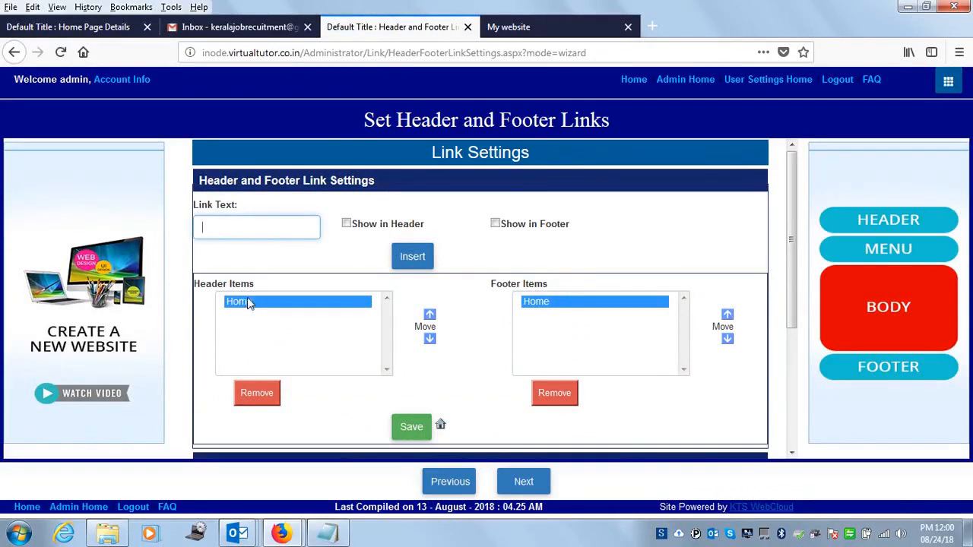
pyautogui.click(411, 437)
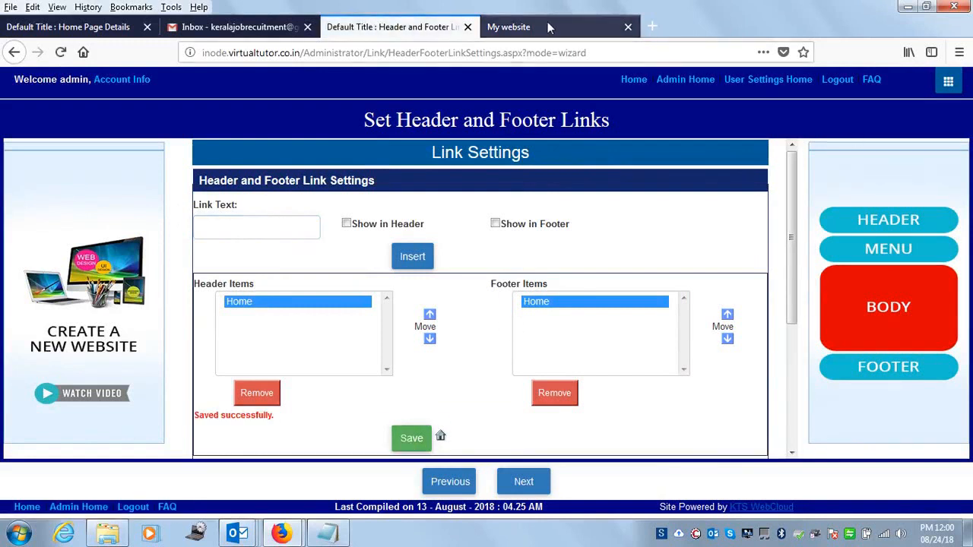
# Step: Reload the live home page to check its header and footer links, and return to the wizard
pyautogui.click(574, 26)
pyautogui.click(56, 54)
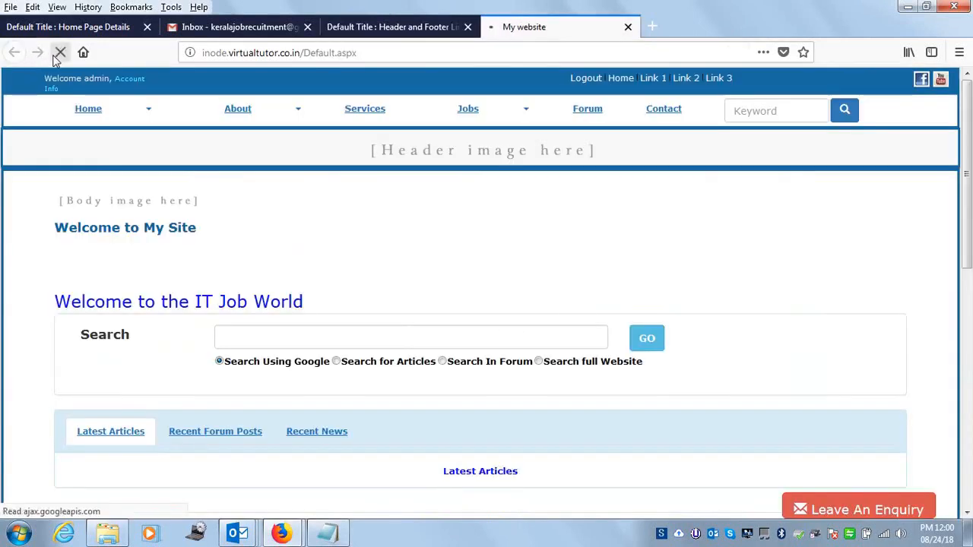
pyautogui.moveTo(967, 183); pyautogui.dragTo(968, 77)
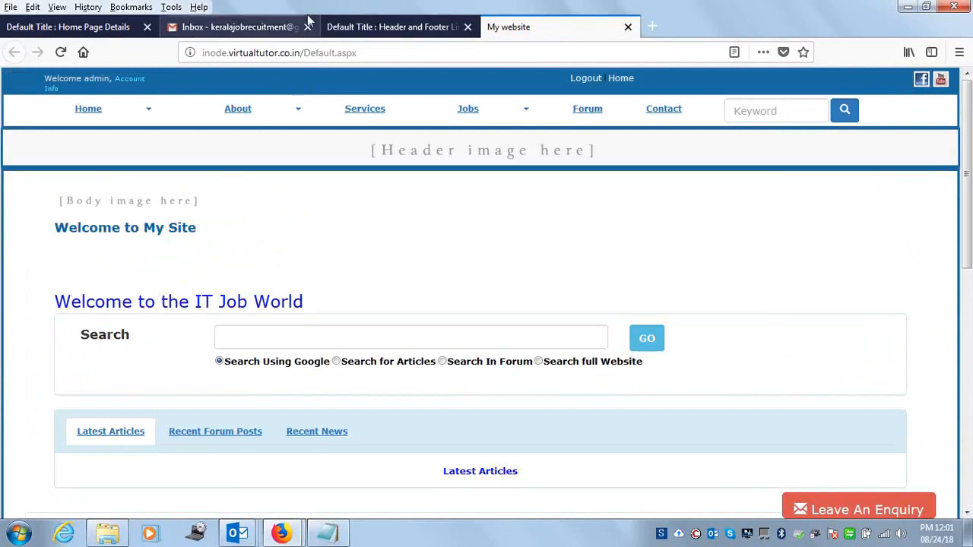
pyautogui.click(392, 31)
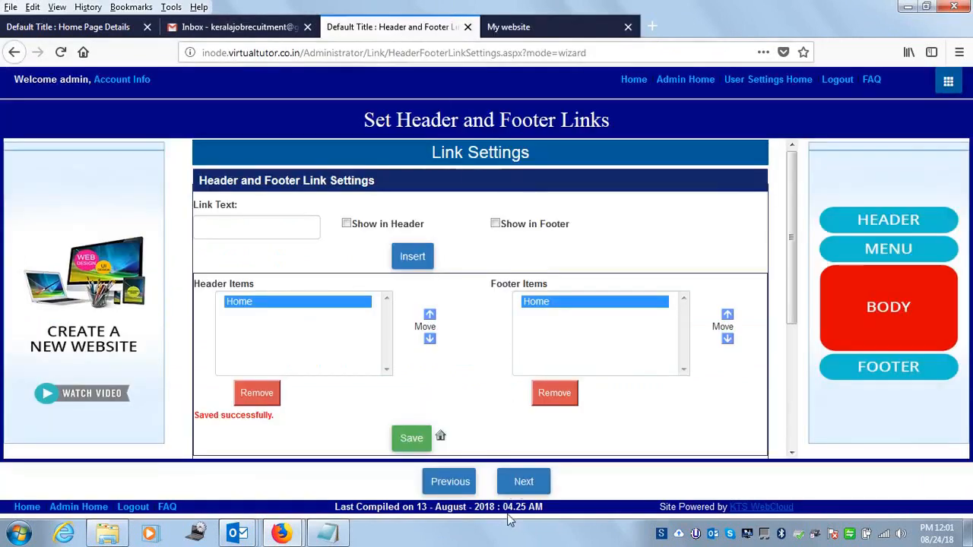
# Step: Review the default link settings, advance the wizard to the internal link settings, and view the quick links in the live page's footer
pyautogui.moveTo(791, 300); pyautogui.dragTo(790, 430)
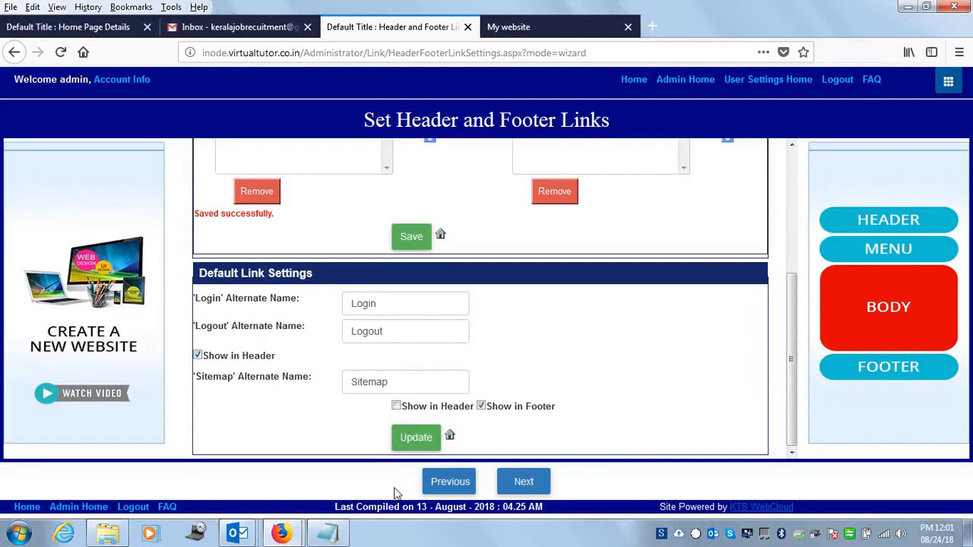
pyautogui.click(524, 483)
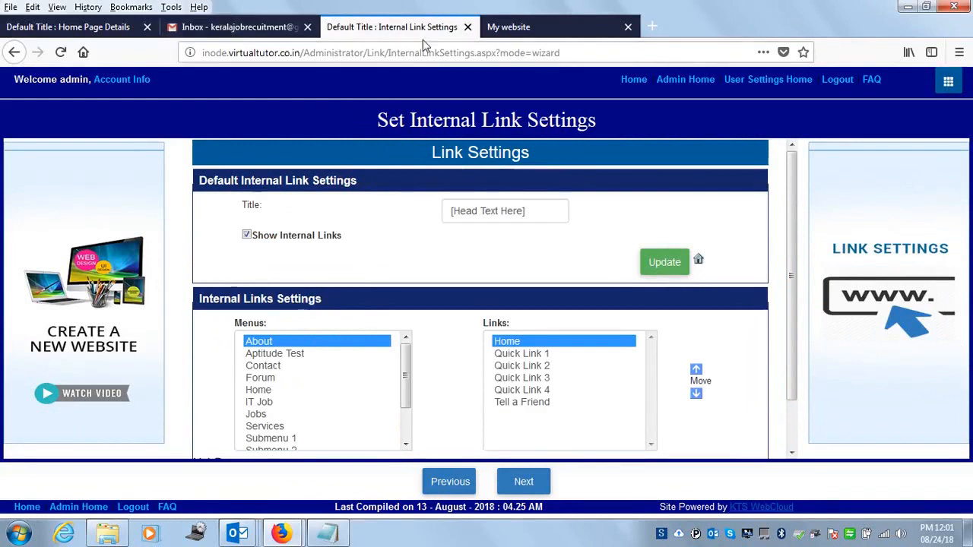
pyautogui.click(548, 30)
pyautogui.moveTo(970, 248); pyautogui.dragTo(970, 479)
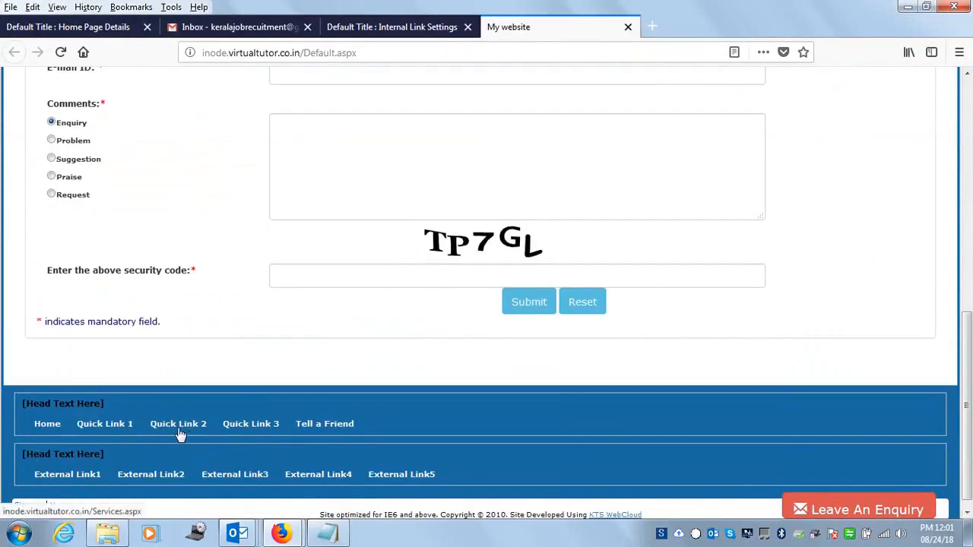
pyautogui.click(380, 29)
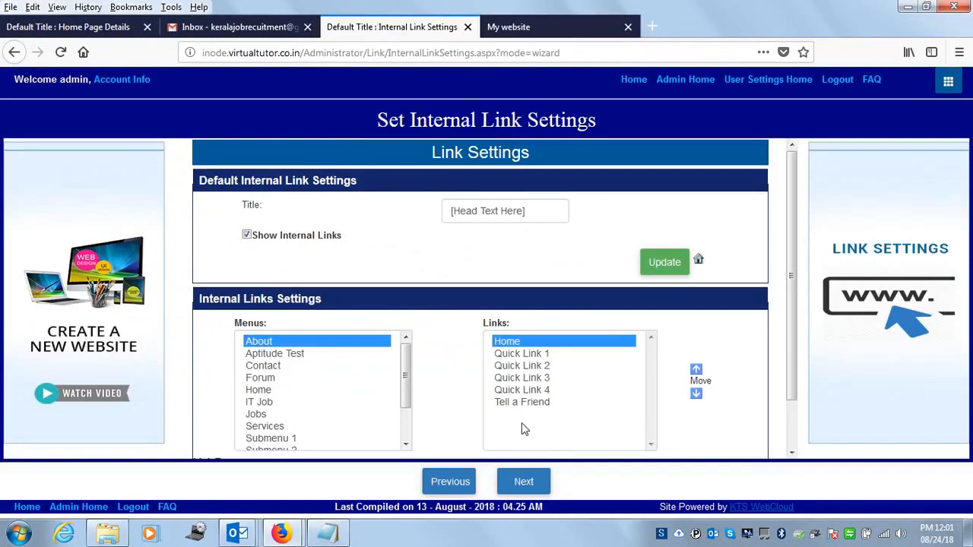
# Step: Remove Quick Link 1, Quick Link 2, Quick Link 3 and Quick Link 4 from the internal links
pyautogui.click(522, 355)
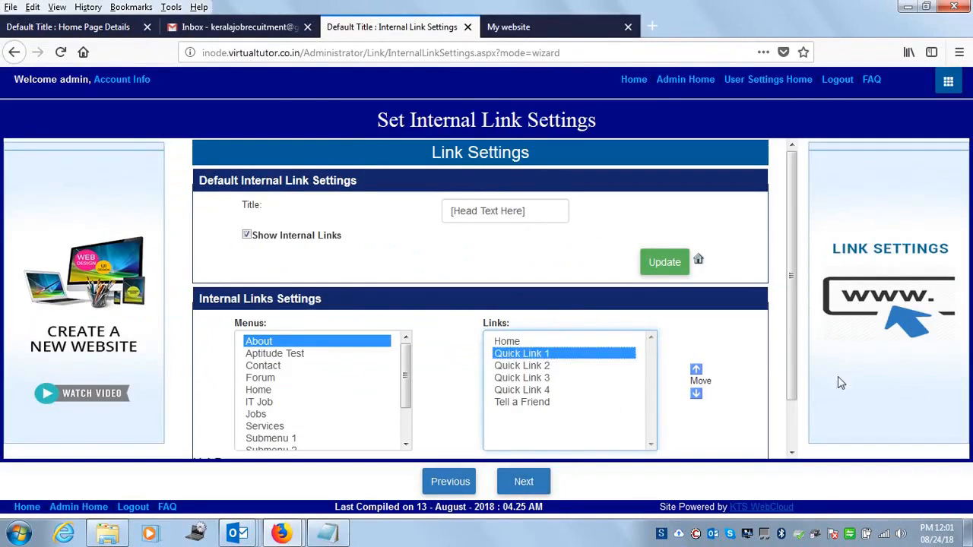
pyautogui.scroll(-2, 698, 426)
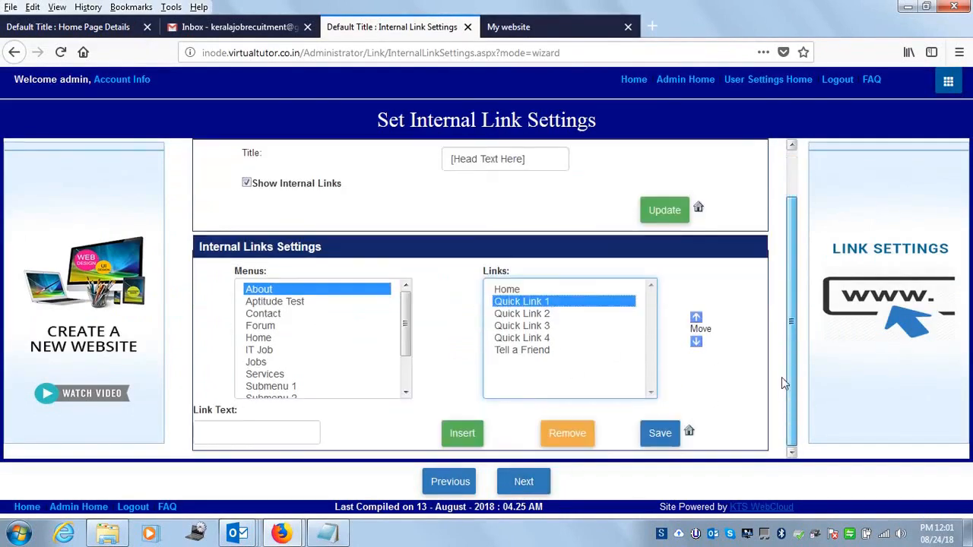
pyautogui.click(568, 433)
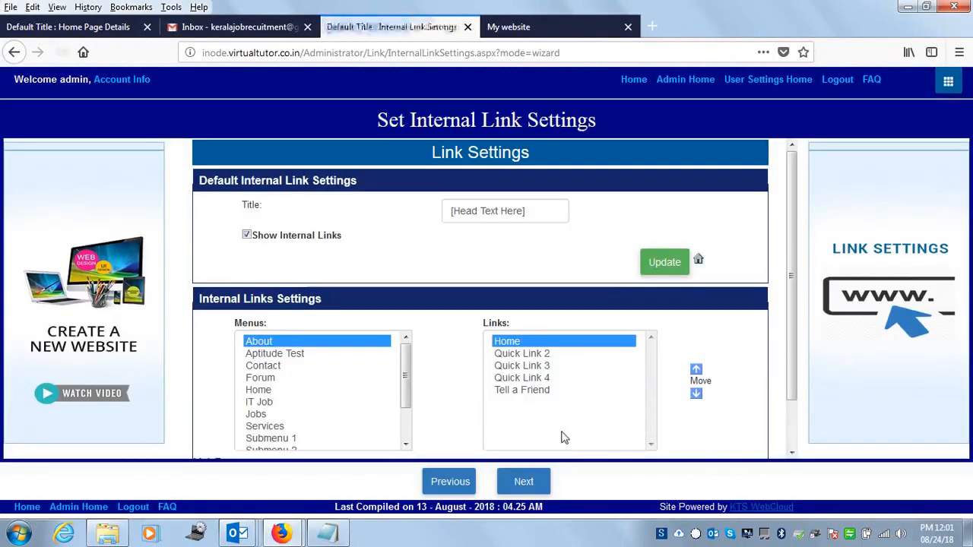
pyautogui.click(532, 355)
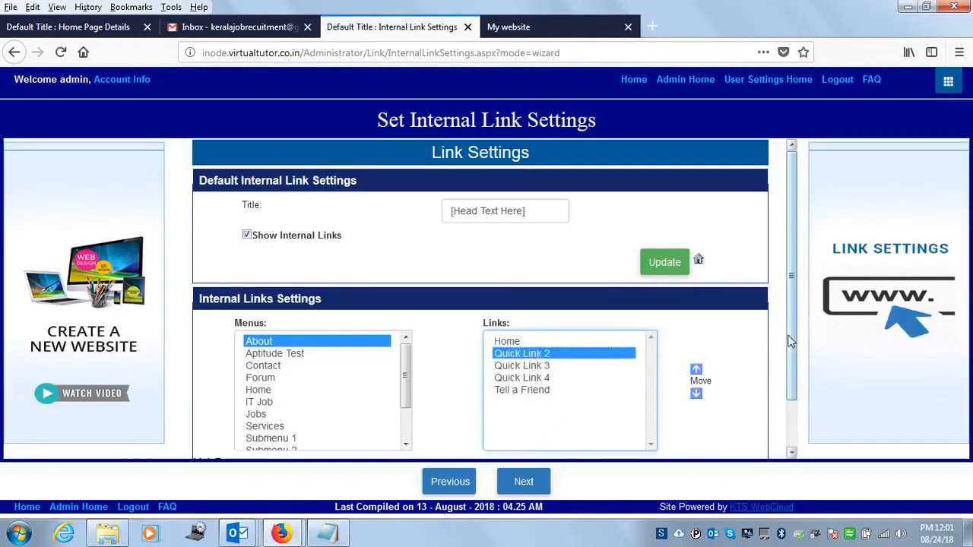
pyautogui.moveTo(786, 334); pyautogui.dragTo(786, 410)
pyautogui.click(559, 435)
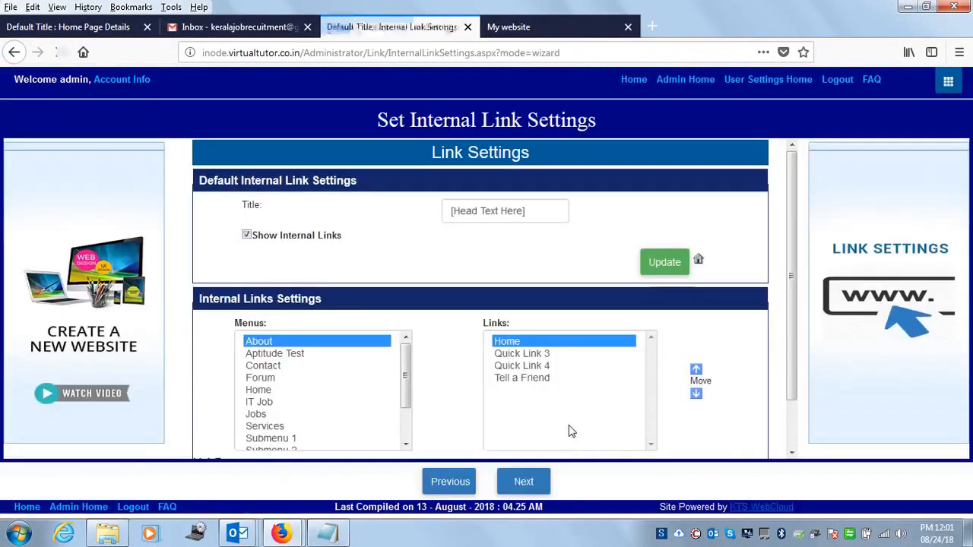
pyautogui.click(528, 354)
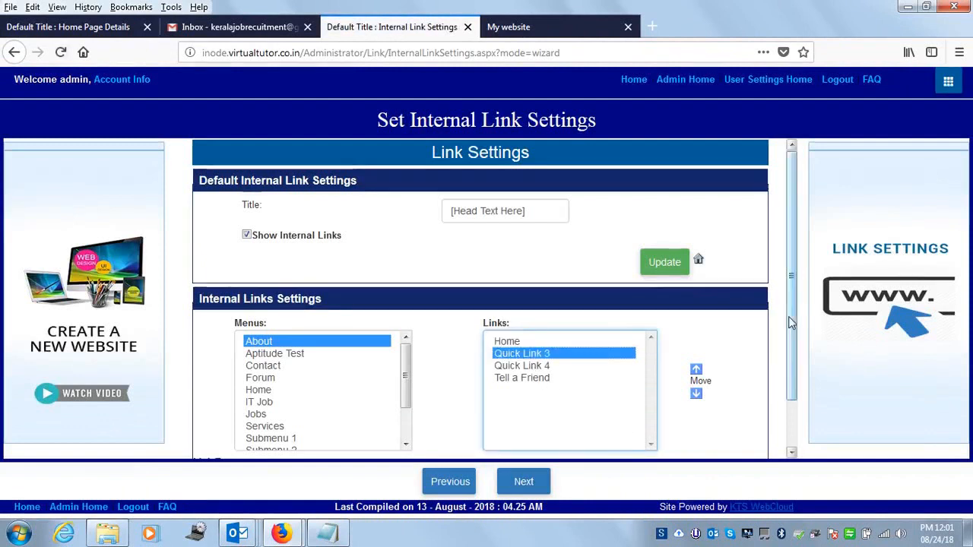
pyautogui.moveTo(791, 323); pyautogui.dragTo(791, 397)
pyautogui.click(566, 435)
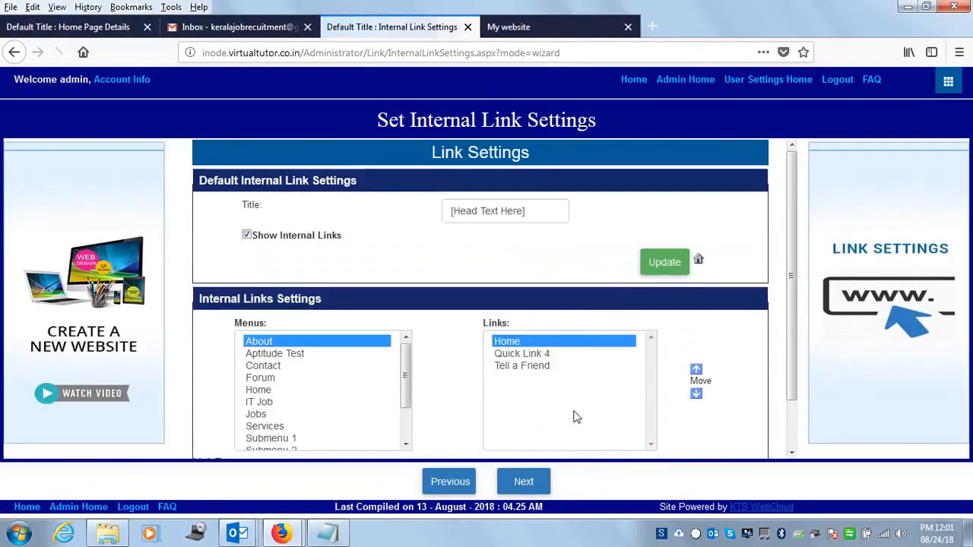
pyautogui.click(553, 355)
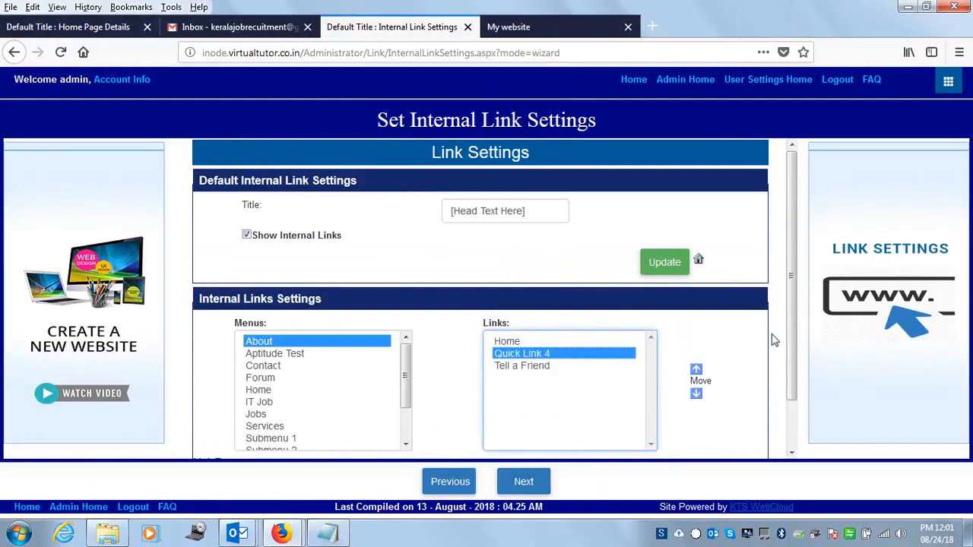
pyautogui.moveTo(791, 334); pyautogui.dragTo(791, 387)
pyautogui.click(560, 432)
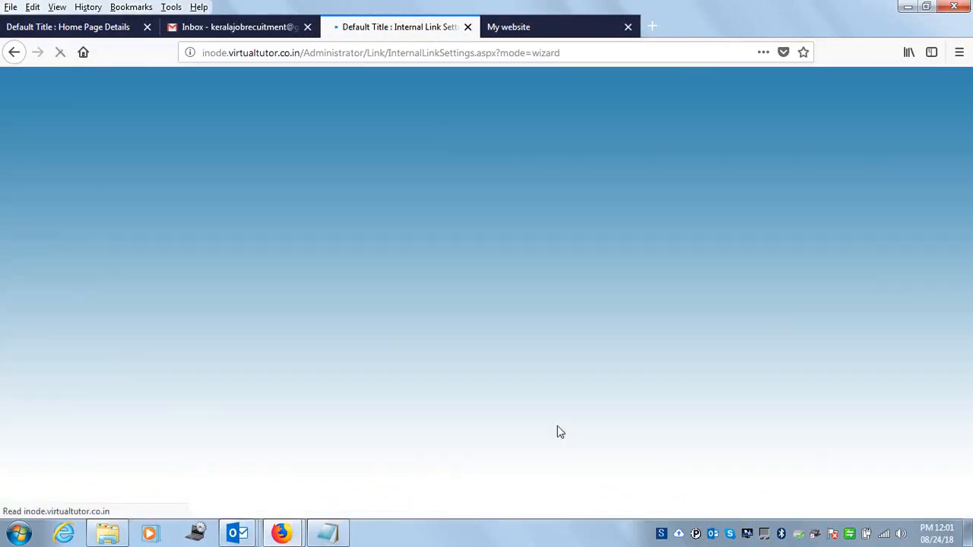
# Step: Remove Tell a Friend from the internal links, leaving only Home in the list
pyautogui.moveTo(794, 327); pyautogui.dragTo(795, 383)
pyautogui.click(496, 310)
pyautogui.click(569, 438)
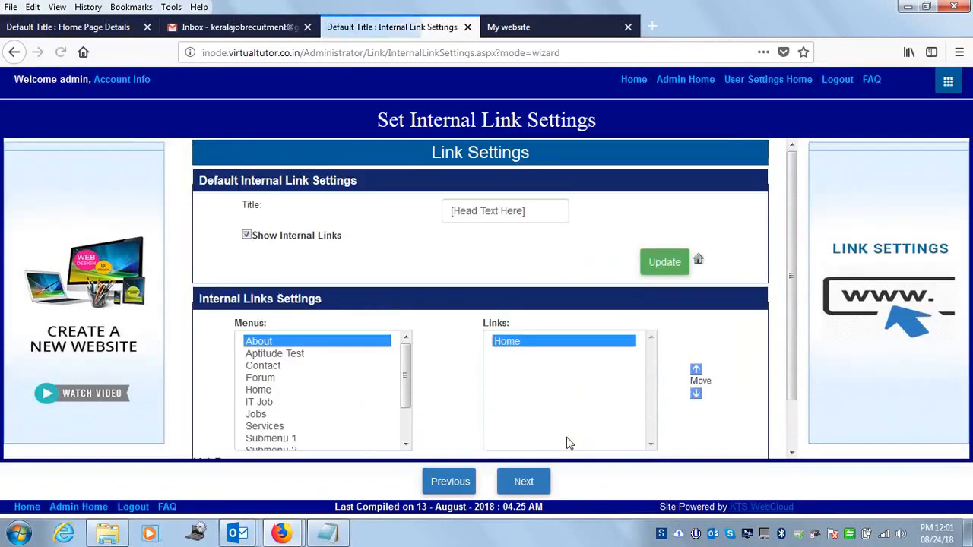
# Step: Insert the About menu into the internal links list
pyautogui.click(264, 355)
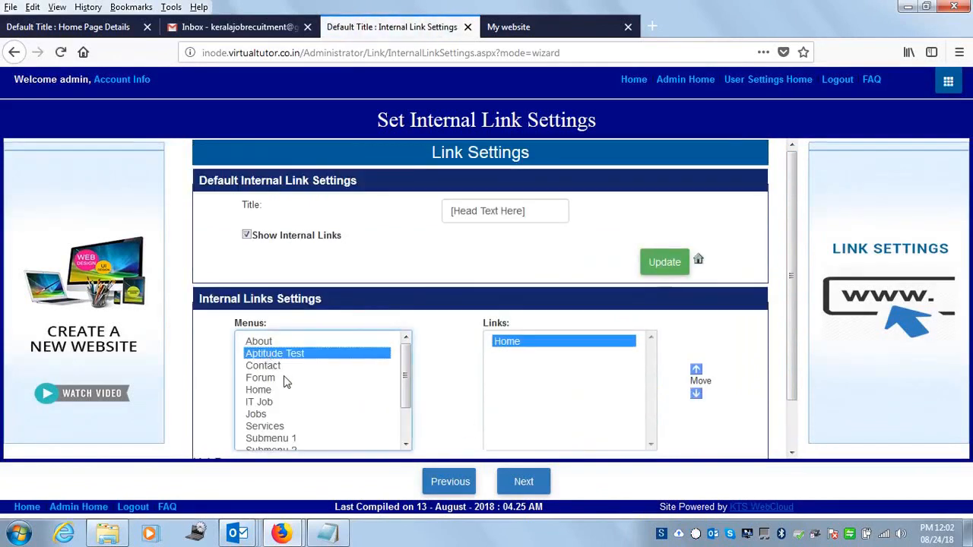
pyautogui.click(268, 366)
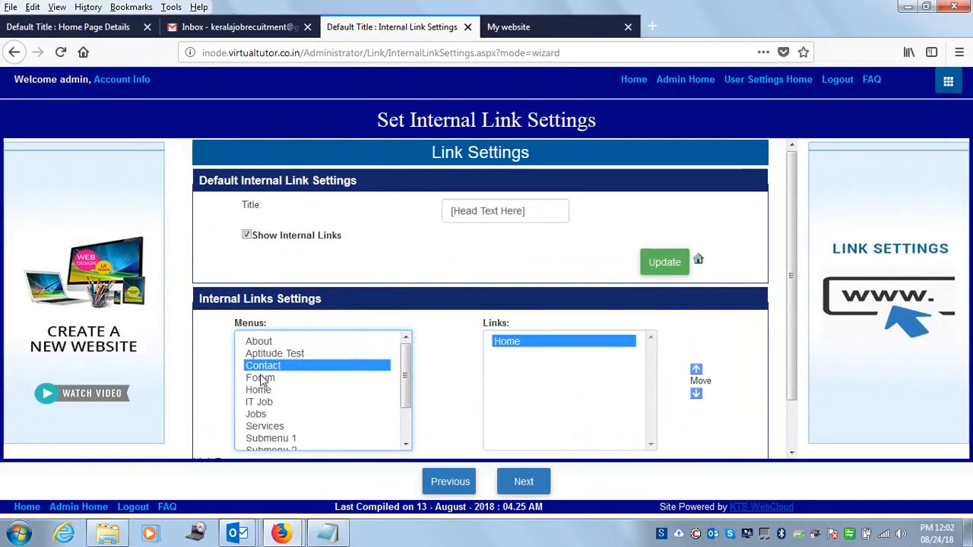
pyautogui.click(265, 346)
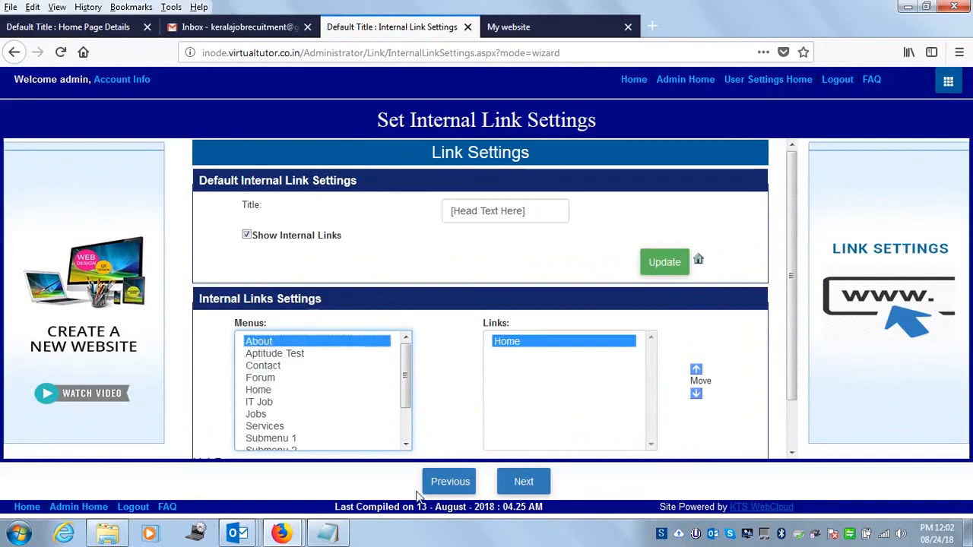
pyautogui.moveTo(404, 370); pyautogui.dragTo(422, 441)
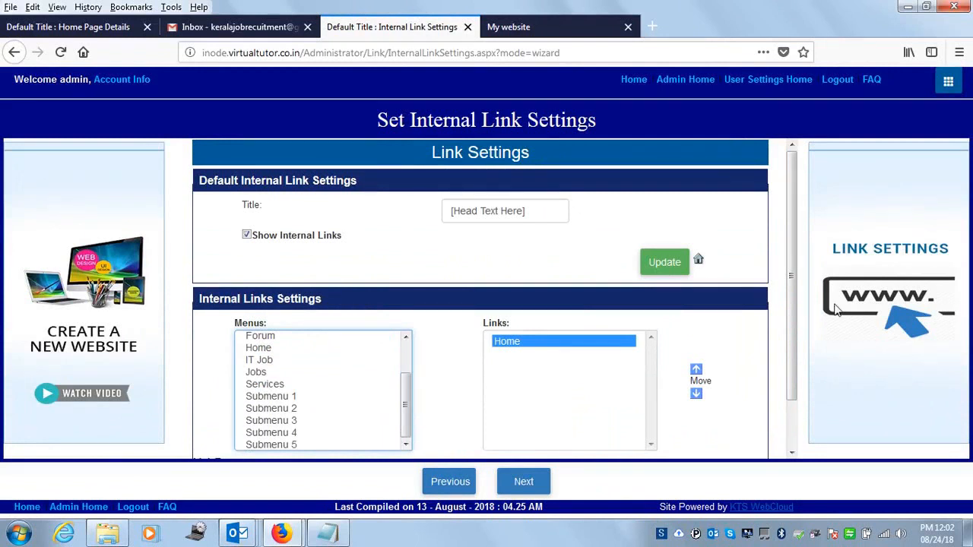
pyautogui.moveTo(792, 296); pyautogui.dragTo(765, 400)
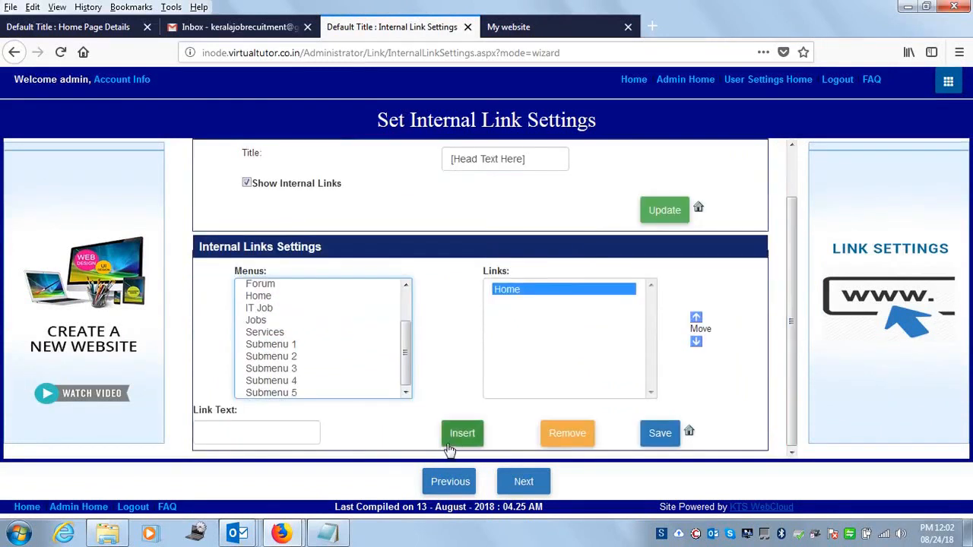
pyautogui.click(456, 438)
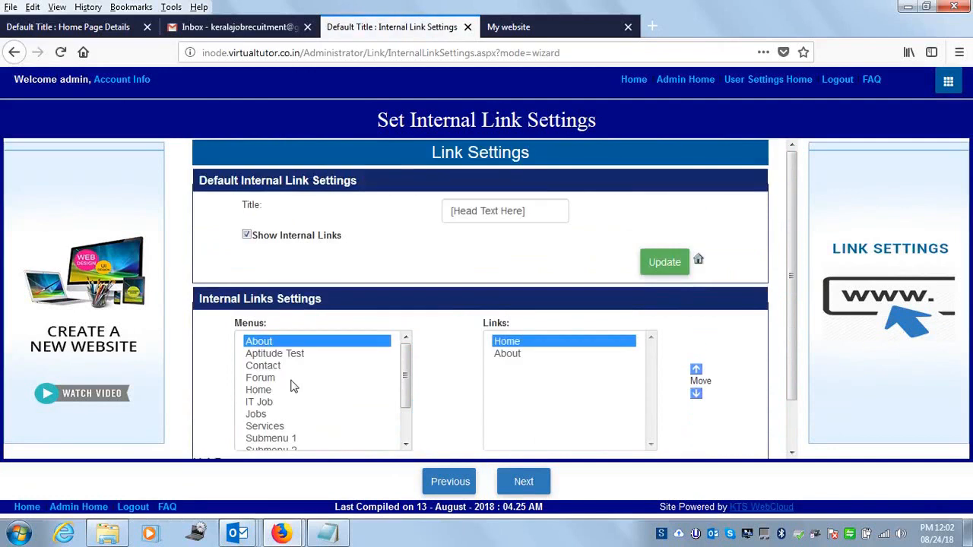
# Step: Insert the IT Job menu into the internal links list
pyautogui.click(266, 366)
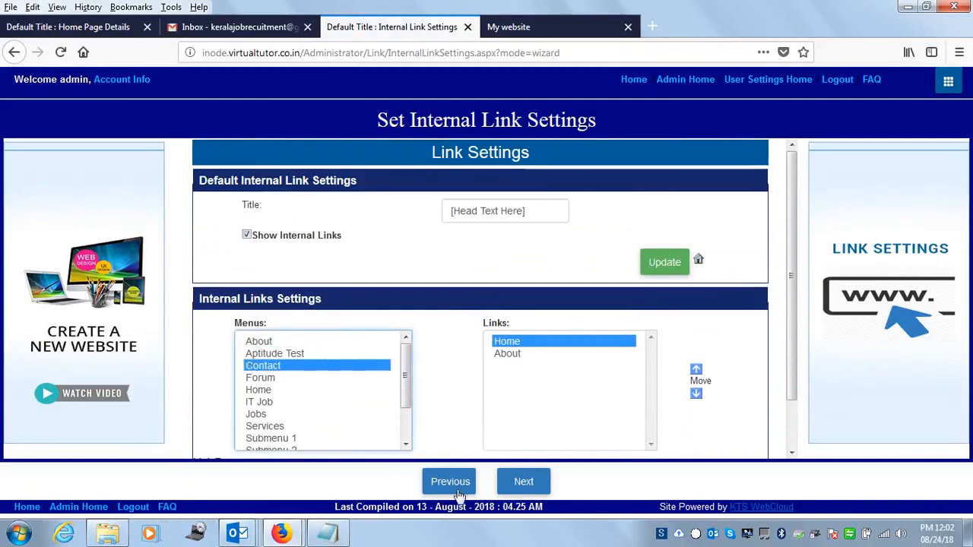
pyautogui.click(255, 403)
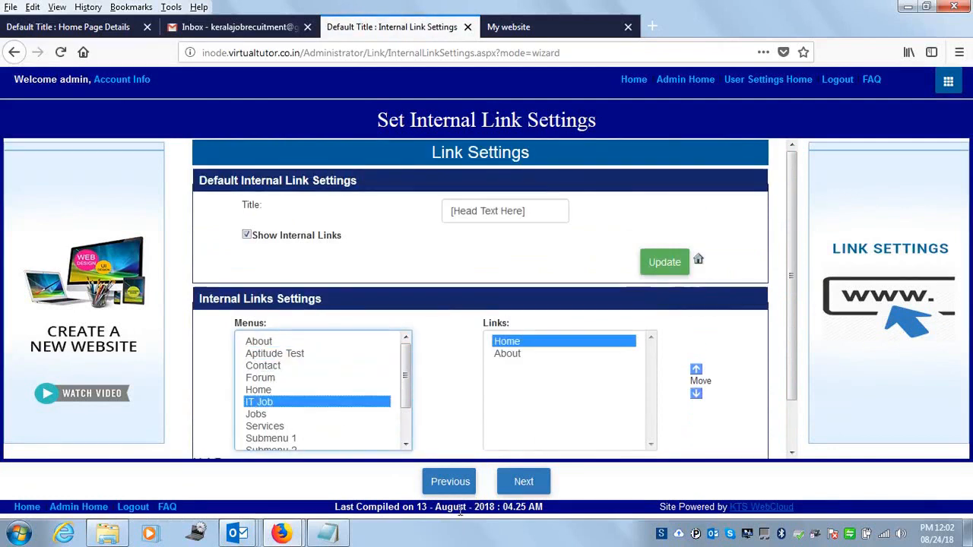
pyautogui.moveTo(793, 371); pyautogui.dragTo(789, 434)
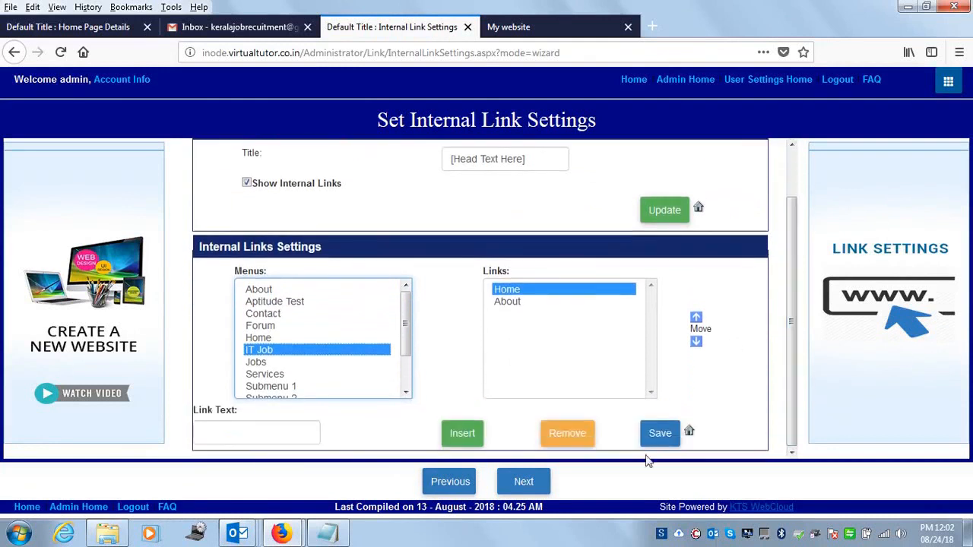
pyautogui.click(462, 435)
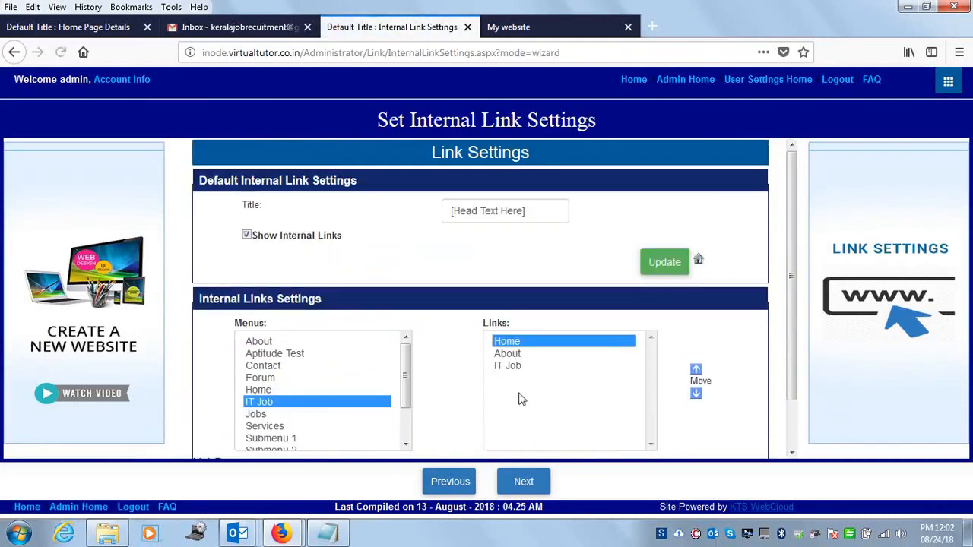
# Step: Update the internal links title to "Internal Links" and save the internal links list
pyautogui.moveTo(795, 282); pyautogui.dragTo(798, 369)
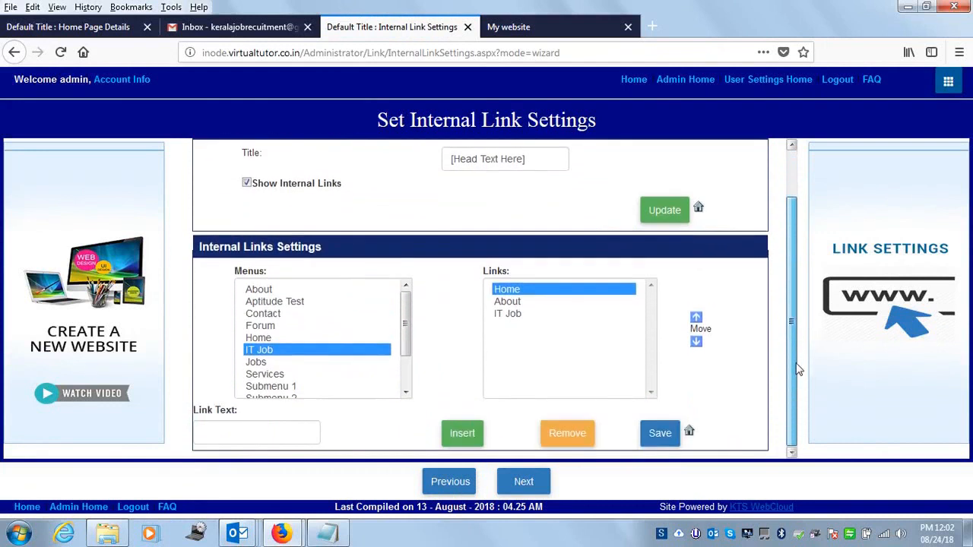
pyautogui.scroll(1, 647, 252)
pyautogui.moveTo(545, 207); pyautogui.dragTo(185, 199)
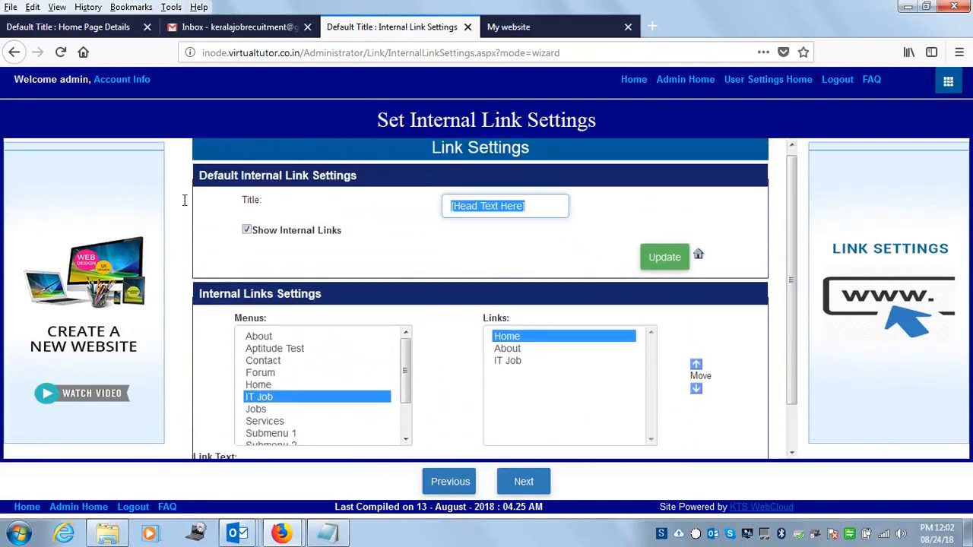
pyautogui.write('Internal Links')
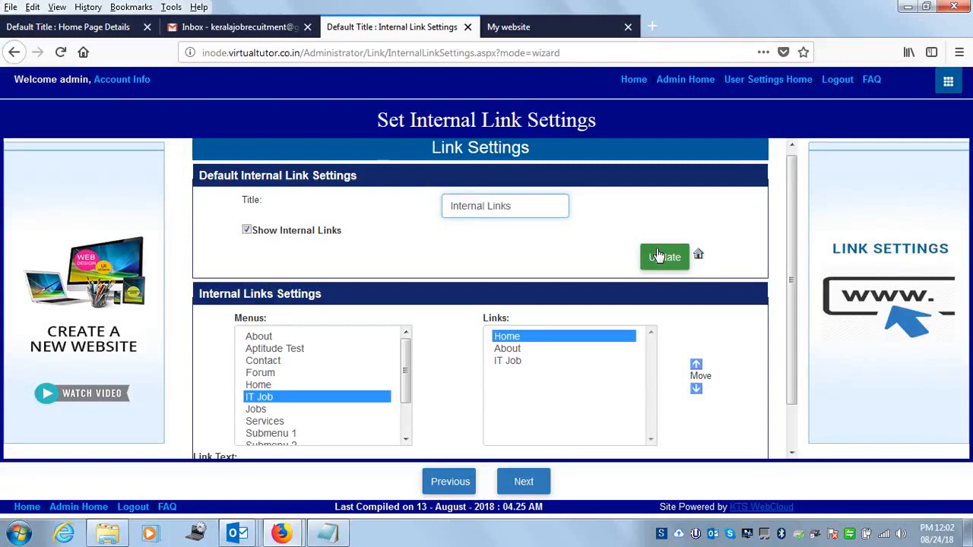
pyautogui.click(666, 262)
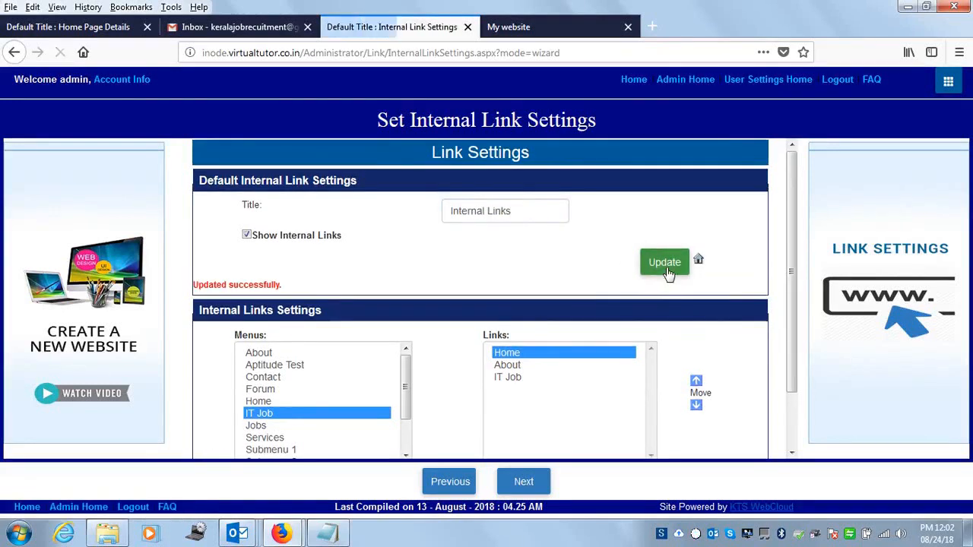
pyautogui.moveTo(797, 258); pyautogui.dragTo(802, 403)
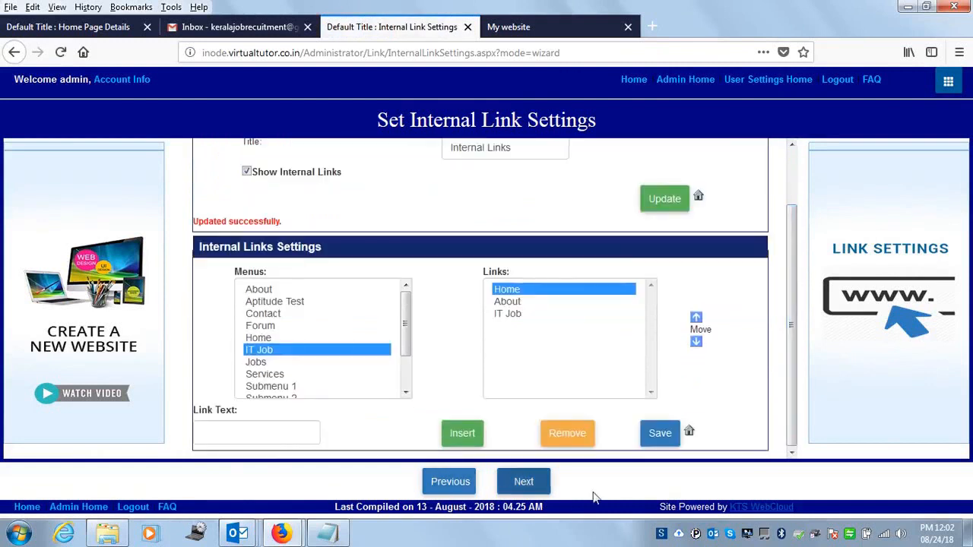
pyautogui.click(661, 444)
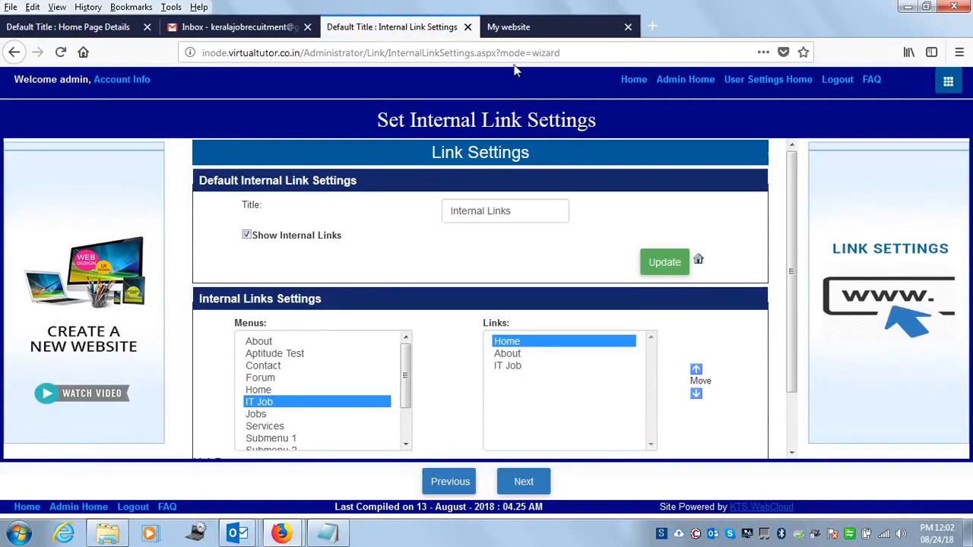
# Step: Reload the live home page, check the internal and external links in its footer, and return to the wizard
pyautogui.click(524, 28)
pyautogui.click(61, 52)
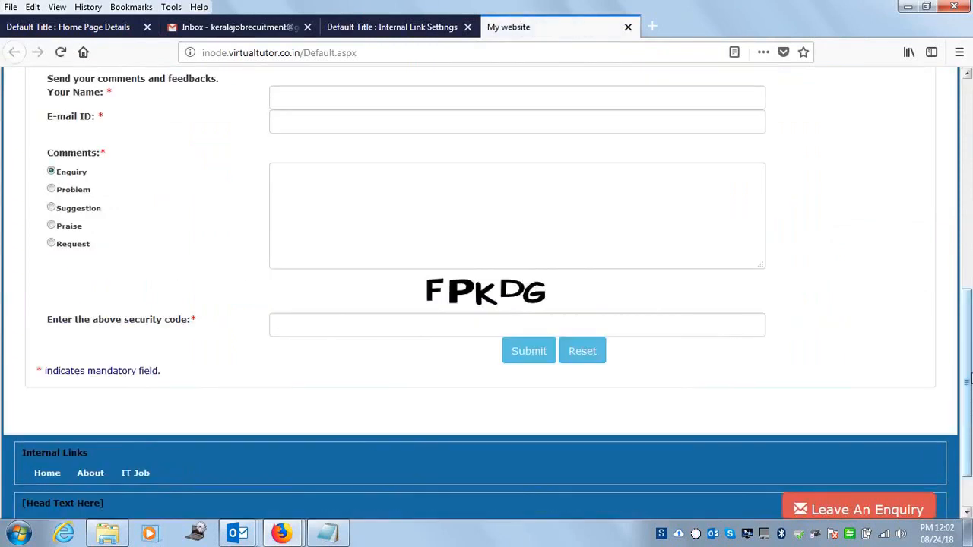
pyautogui.moveTo(968, 382); pyautogui.dragTo(968, 411)
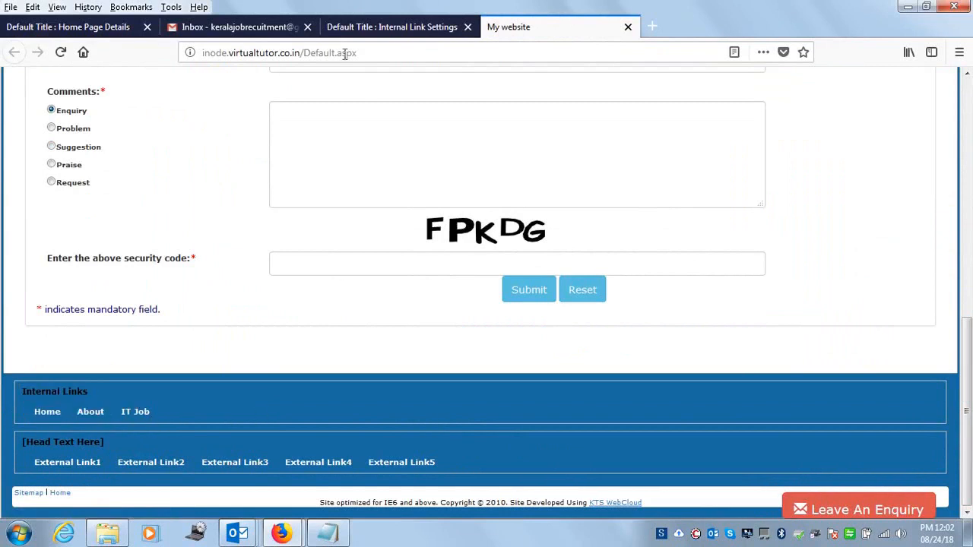
pyautogui.click(392, 27)
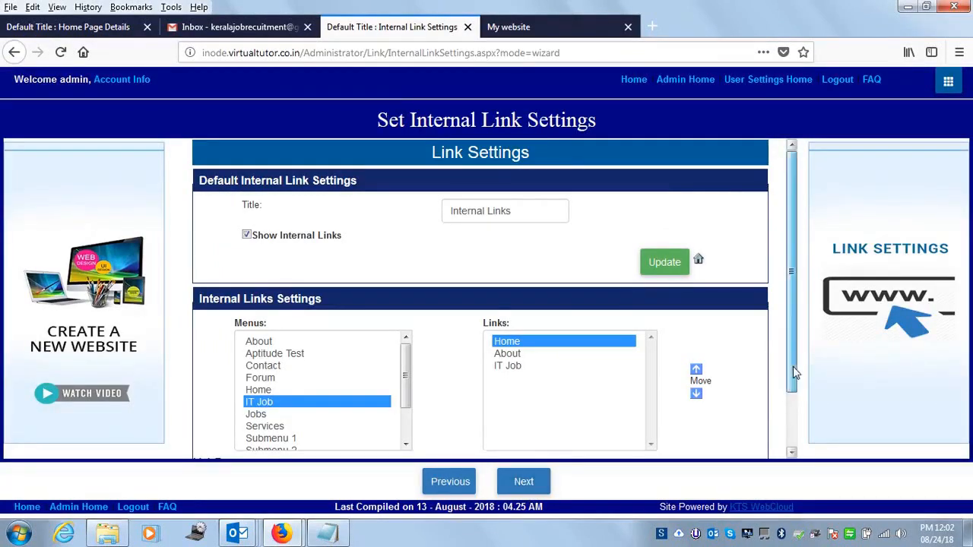
# Step: Advance the wizard to the external link settings and enter "External Link" as the title
pyautogui.scroll(-2, 793, 366)
pyautogui.click(523, 481)
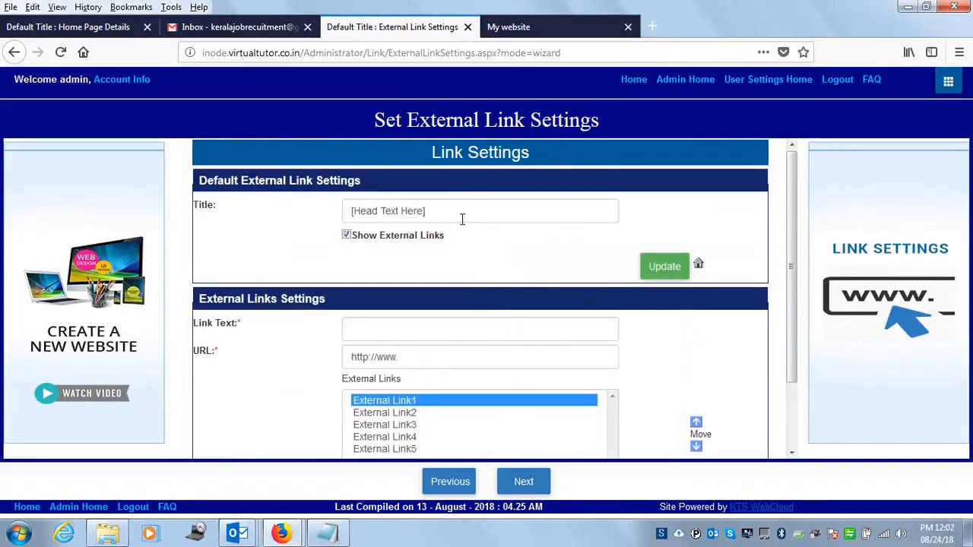
pyautogui.moveTo(461, 219); pyautogui.dragTo(167, 218)
pyautogui.write('E')
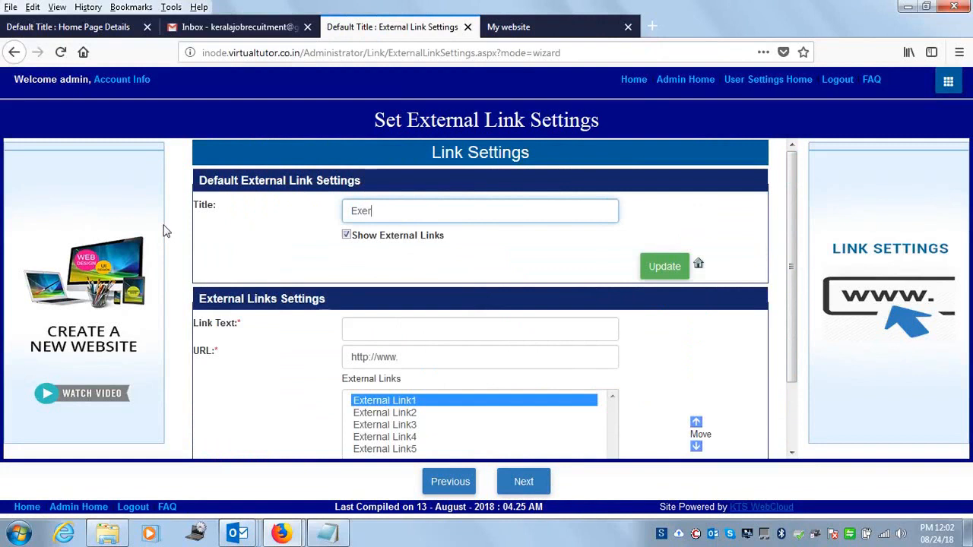
pyautogui.write('xte')
pyautogui.press('BackSpace')
pyautogui.write('tern')
# Step: Delete External Link1, External Link2 and External Link3 from the external links list
pyautogui.moveTo(795, 350); pyautogui.dragTo(793, 424)
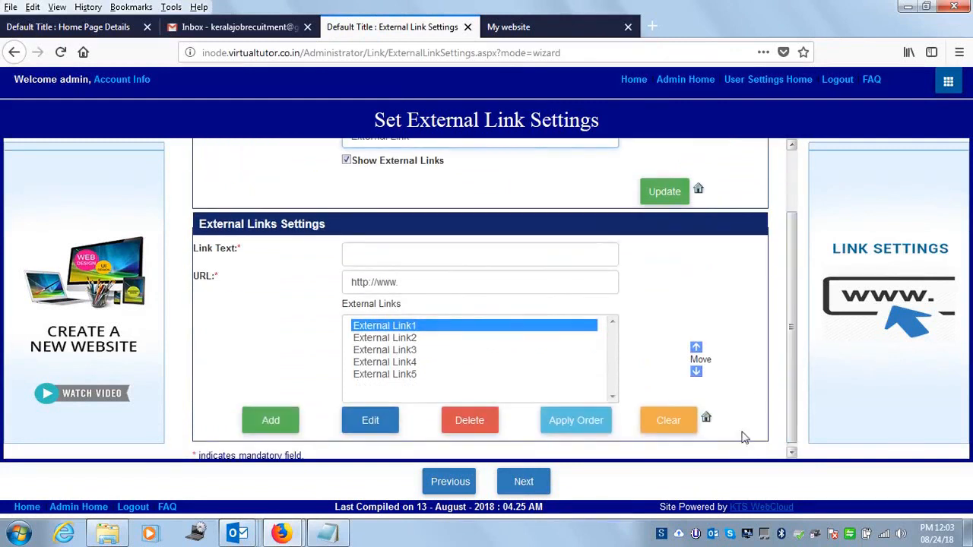
pyautogui.click(462, 430)
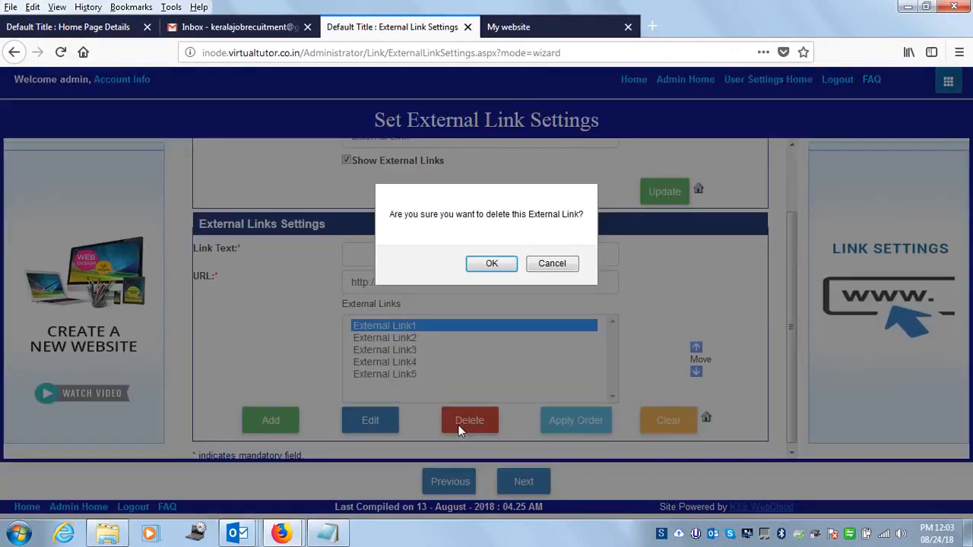
pyautogui.click(502, 262)
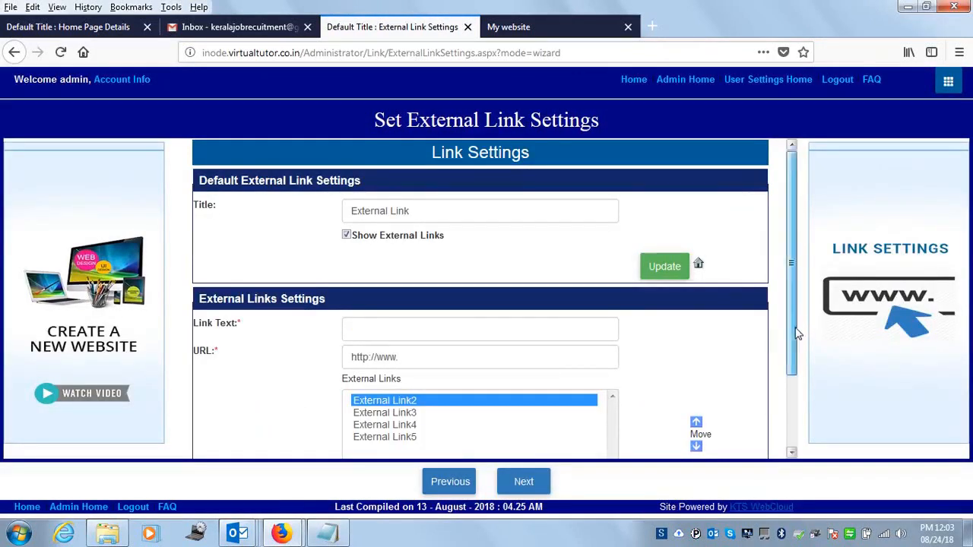
pyautogui.scroll(-2, 797, 325)
pyautogui.click(459, 406)
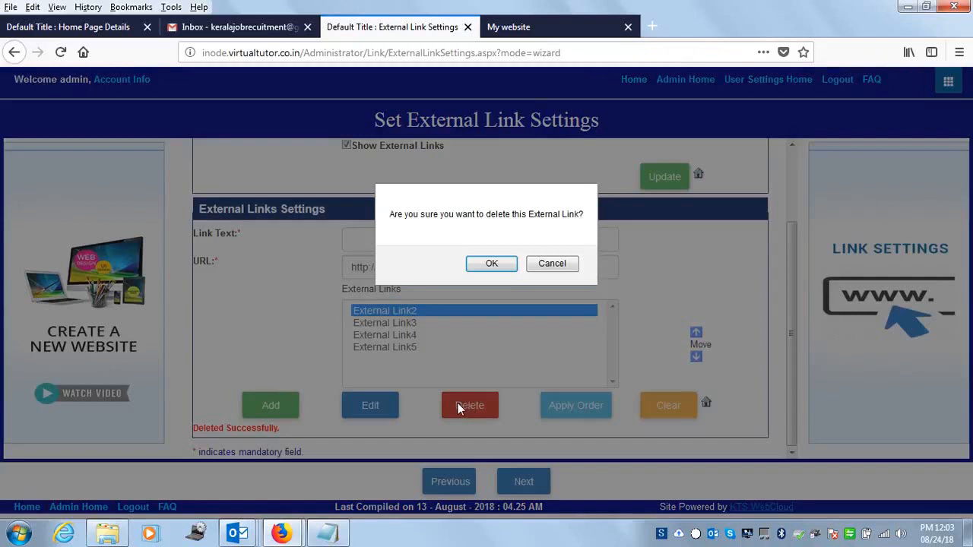
pyautogui.click(487, 264)
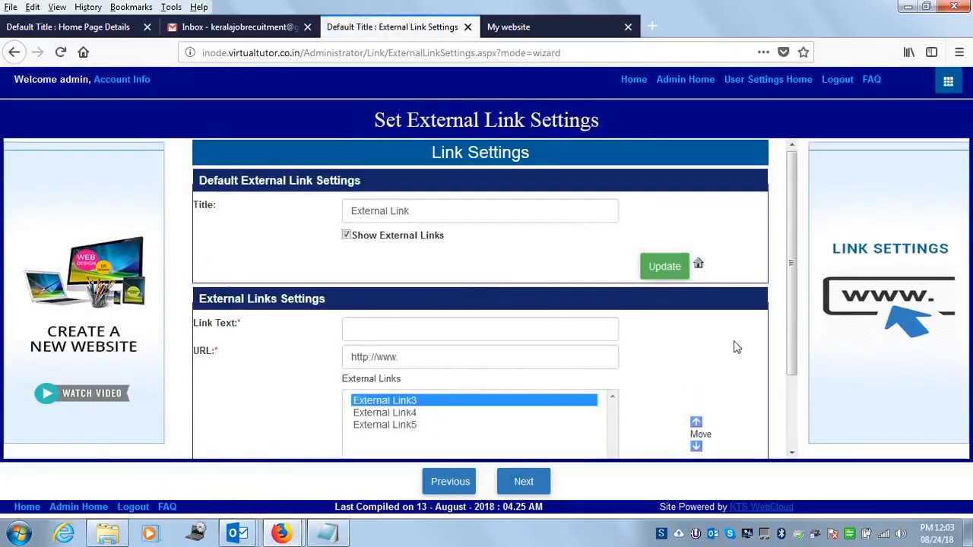
pyautogui.scroll(-2, 795, 327)
pyautogui.click(459, 410)
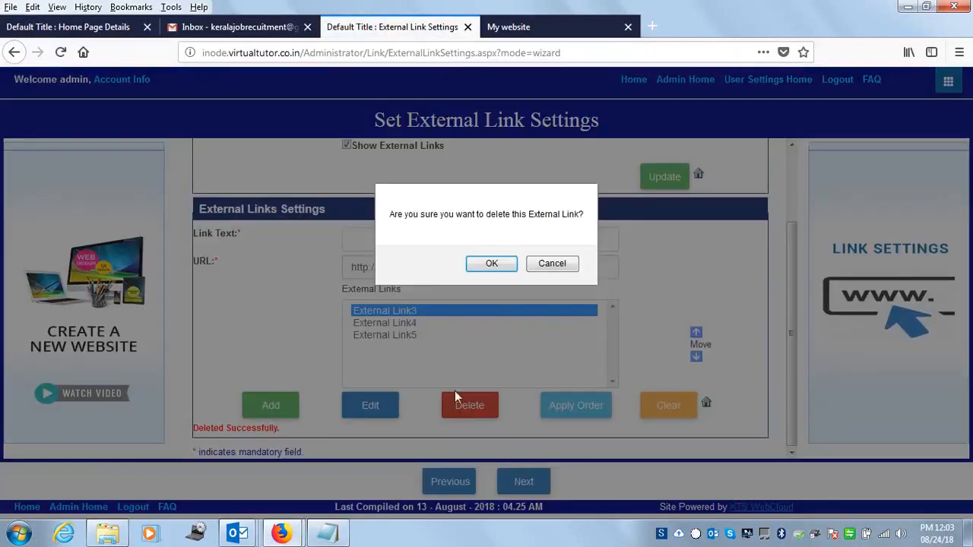
pyautogui.click(490, 266)
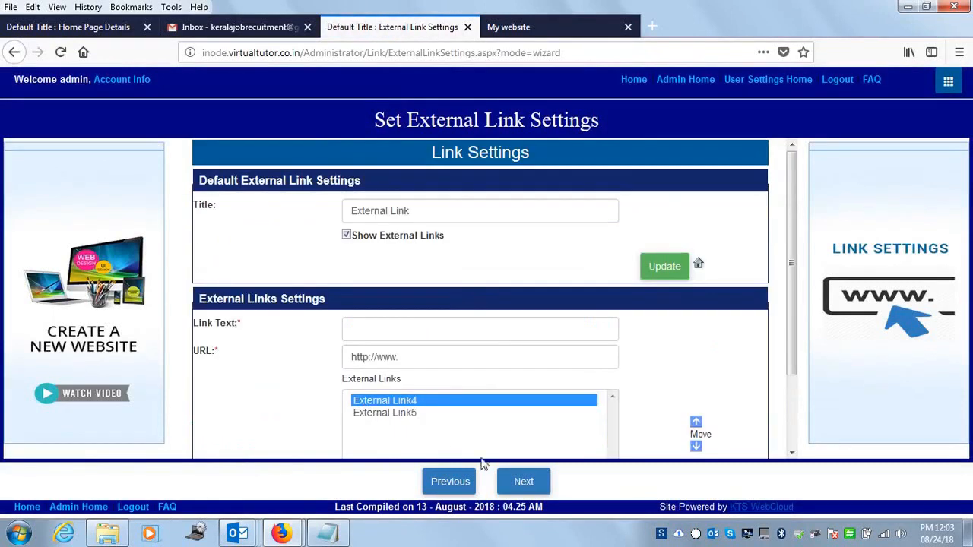
# Step: Delete External Link4 and External Link5 from the external links list
pyautogui.scroll(-2, 789, 332)
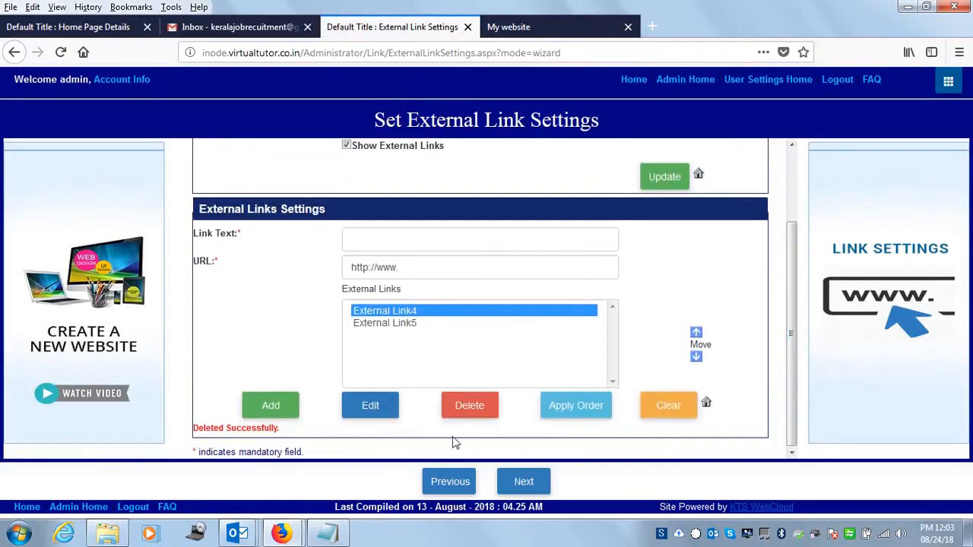
pyautogui.click(479, 405)
pyautogui.click(492, 266)
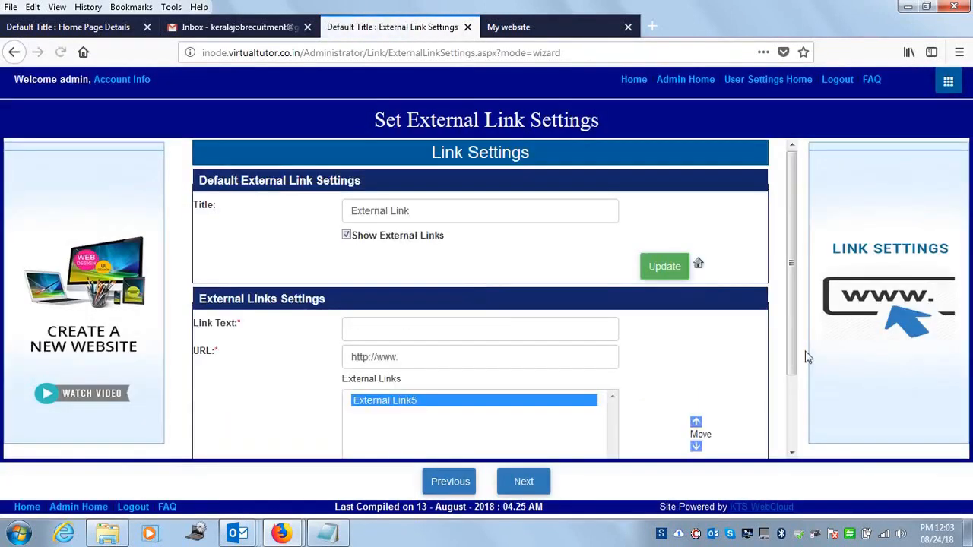
pyautogui.scroll(-2, 795, 352)
pyautogui.click(468, 409)
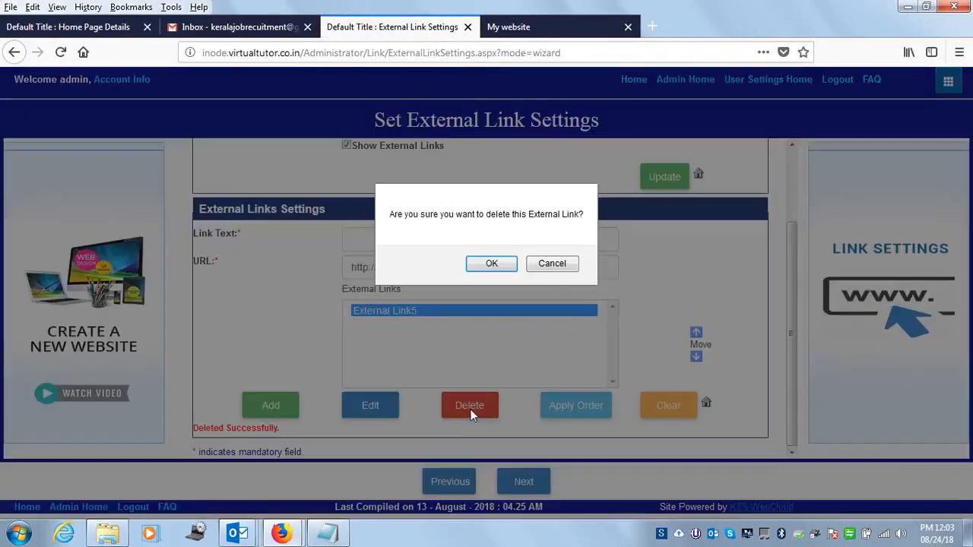
pyautogui.click(483, 265)
pyautogui.click(373, 332)
pyautogui.write('Goo')
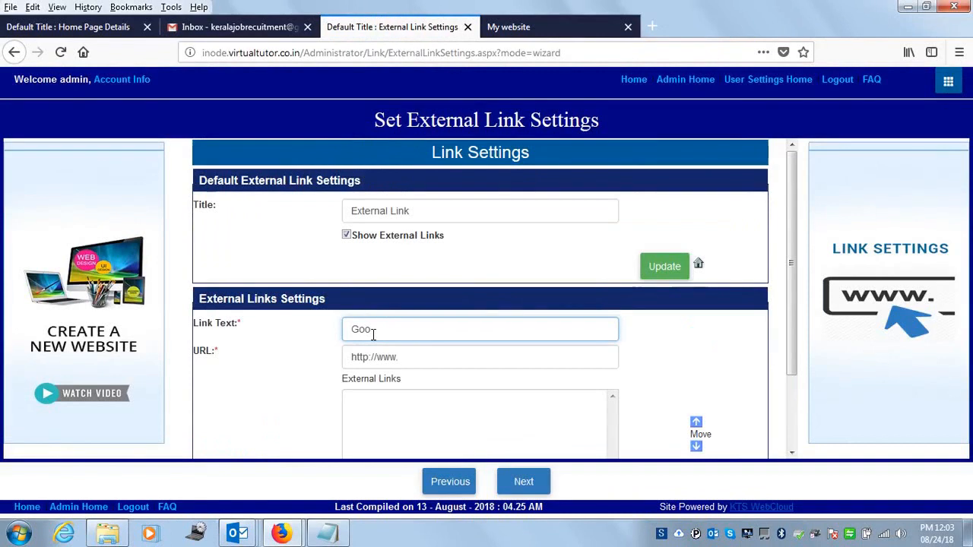
pyautogui.write('gle')
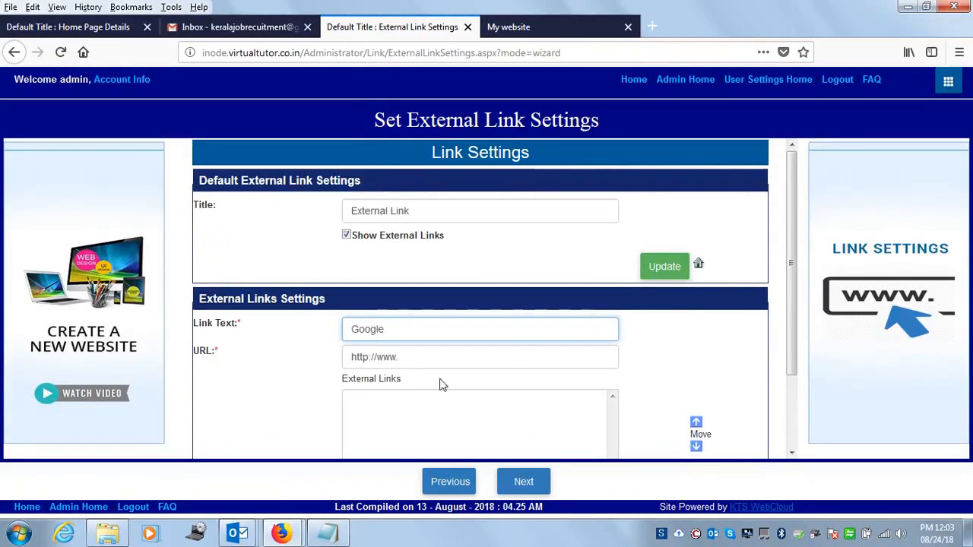
pyautogui.click(368, 357)
pyautogui.write('s://www.g')
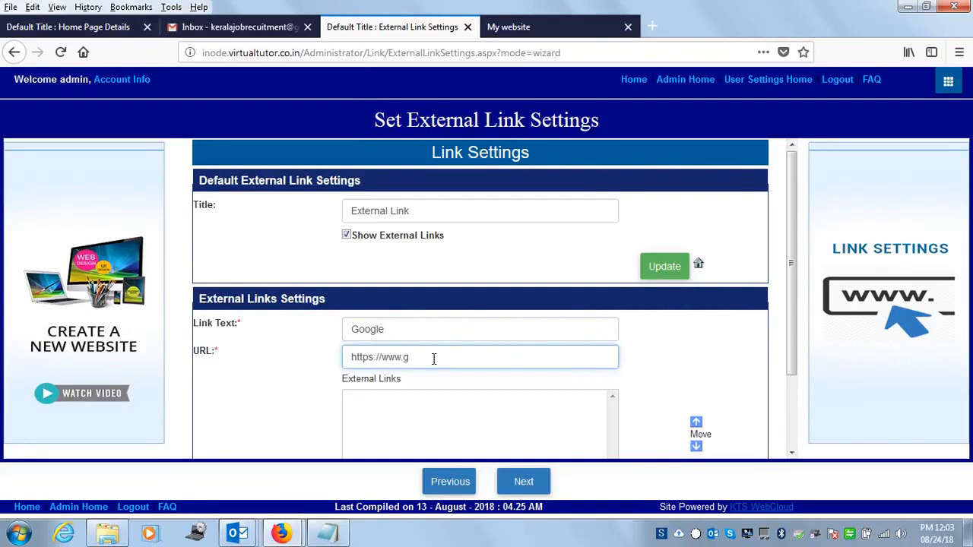
pyautogui.write('oogle.co.in')
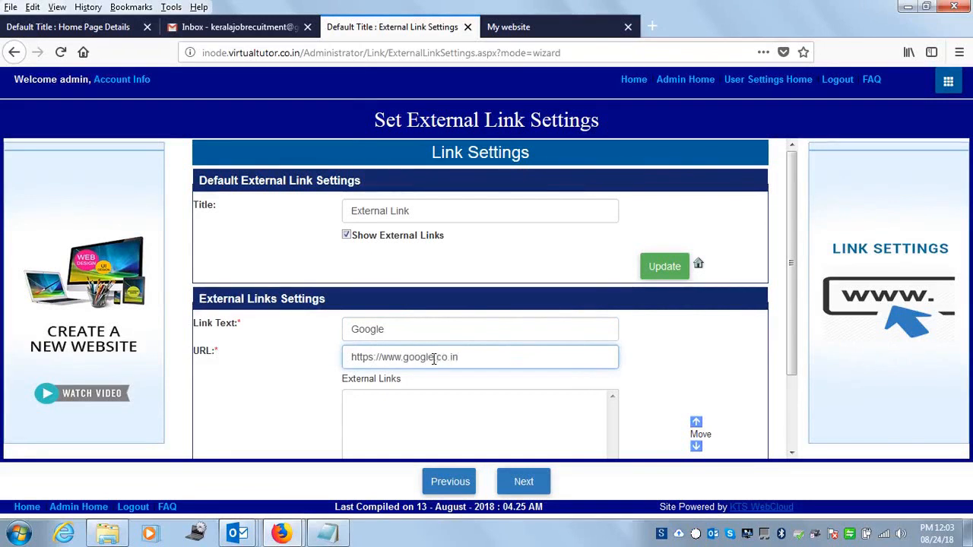
pyautogui.click(793, 318)
pyautogui.moveTo(793, 318); pyautogui.dragTo(804, 391)
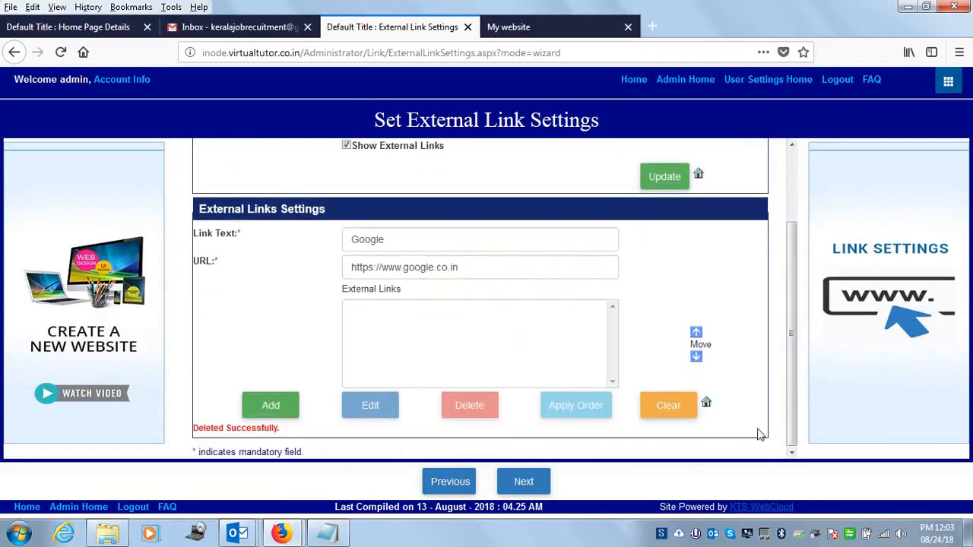
pyautogui.click(274, 403)
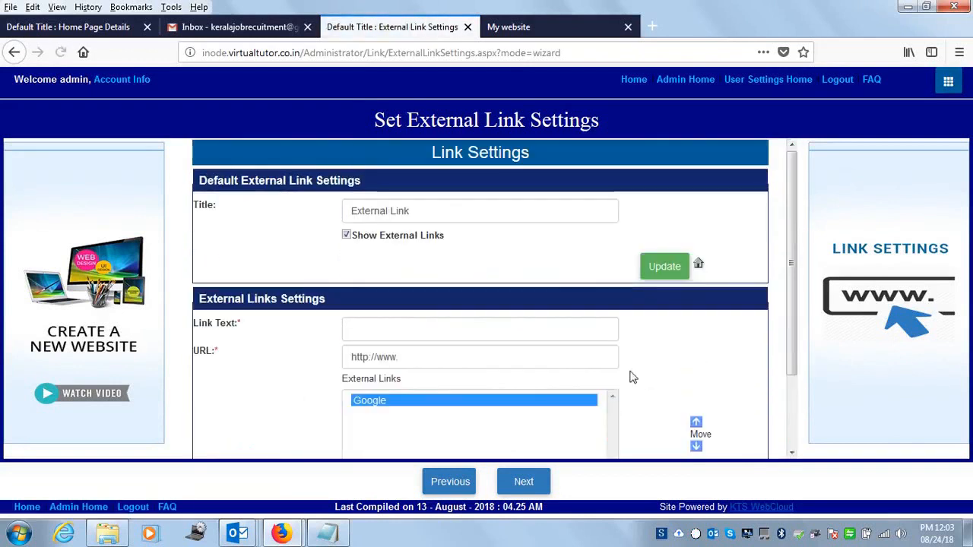
pyautogui.click(446, 335)
pyautogui.write('Codeproject')
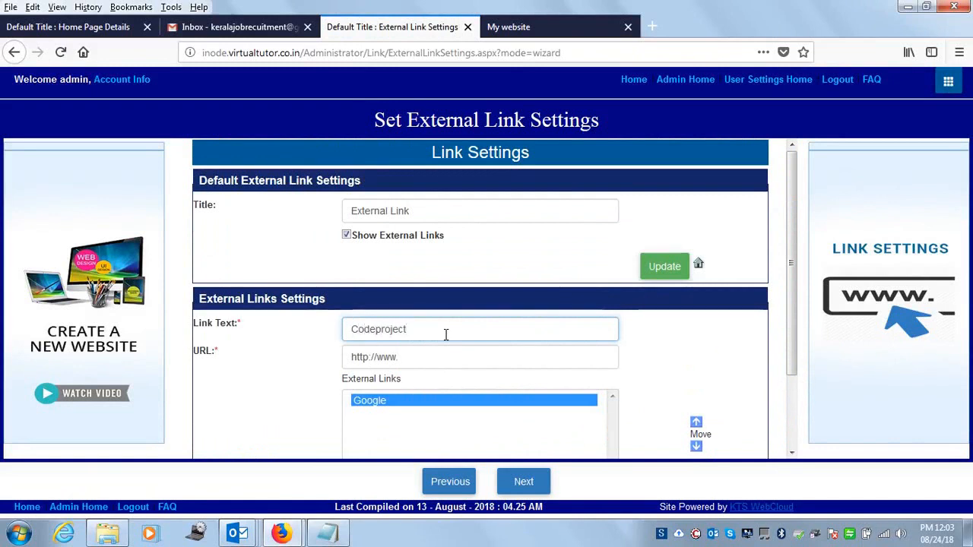
pyautogui.click(417, 357)
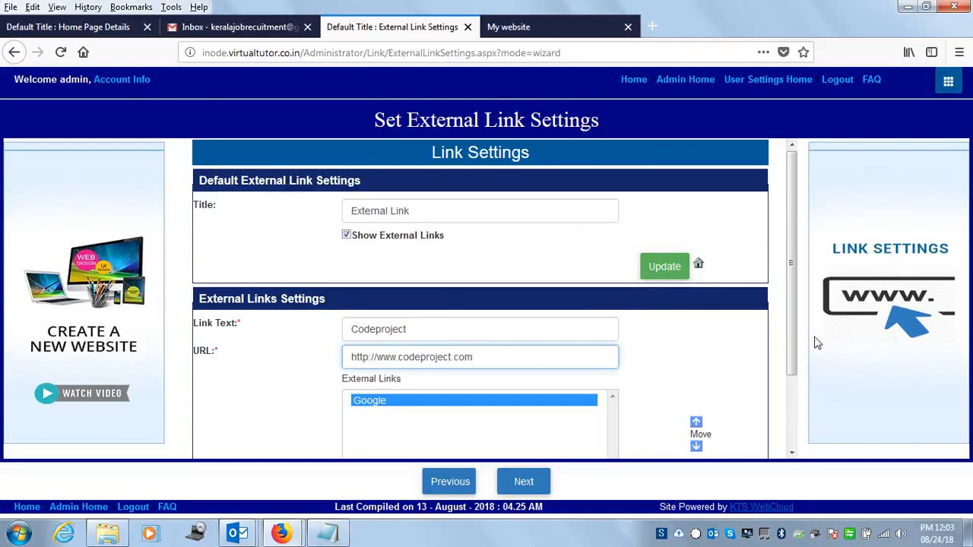
pyautogui.scroll(-2, 796, 342)
pyautogui.click(284, 418)
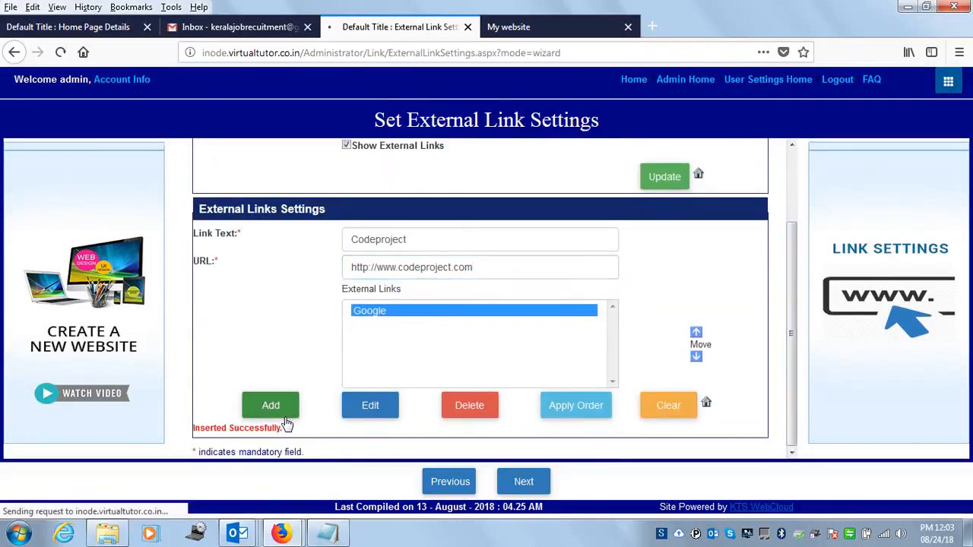
pyautogui.click(433, 332)
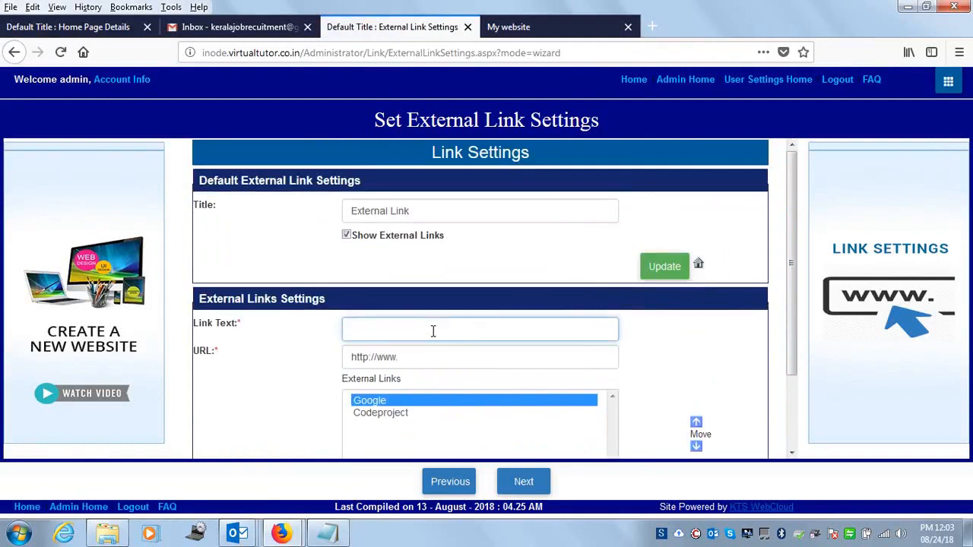
pyautogui.write('Keral')
pyautogui.click(417, 357)
pyautogui.write('allaboutkeralsm')
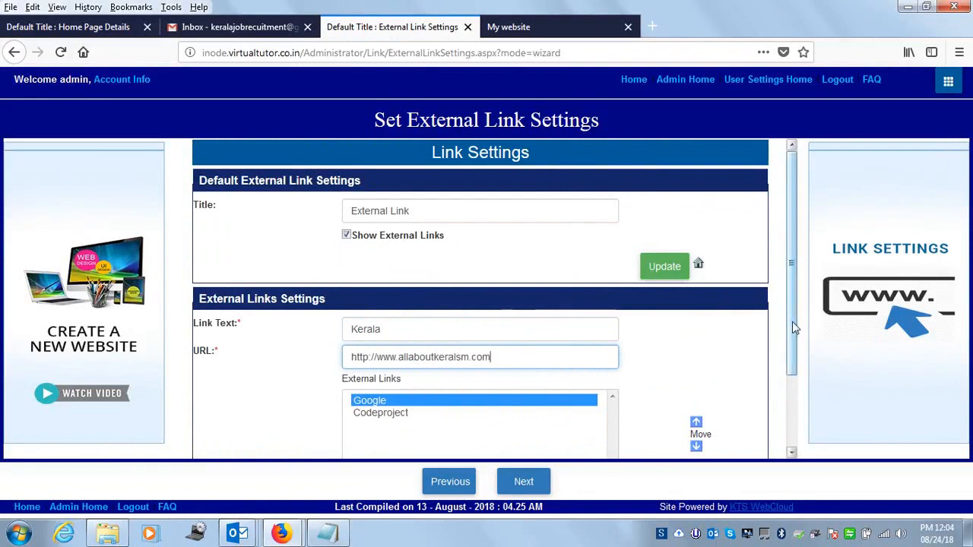
pyautogui.scroll(-2, 792, 322)
pyautogui.click(264, 412)
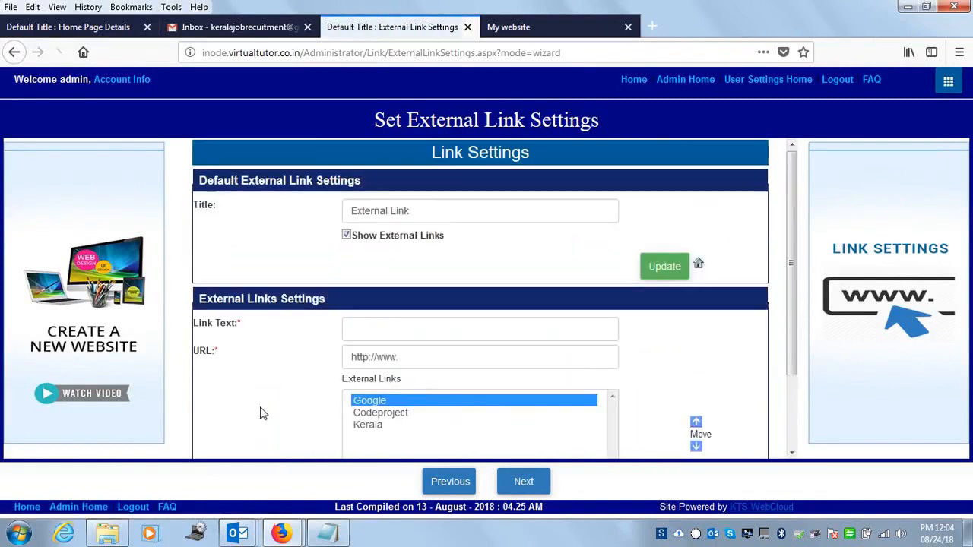
# Step: Save the default external link settings with the title "External Link" and external links shown
pyautogui.scroll(-2, 792, 308)
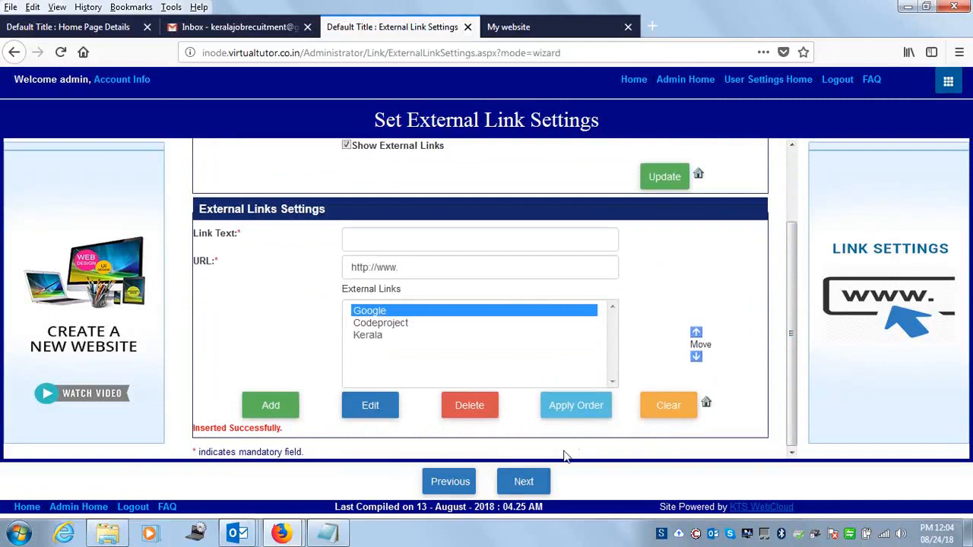
pyautogui.moveTo(797, 380); pyautogui.dragTo(789, 349)
pyautogui.click(653, 220)
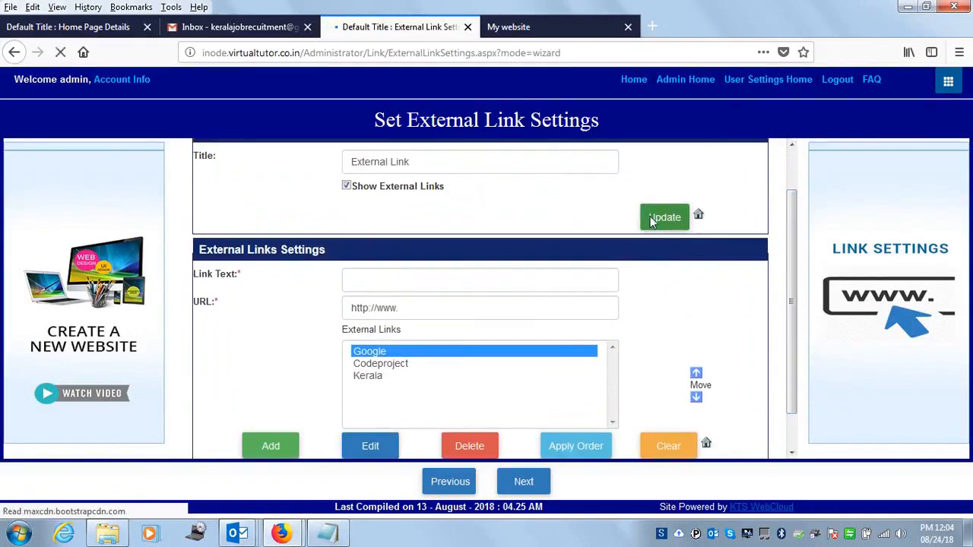
# Step: Reload the live home page, check the external links in its footer and the rest of the page, and return to the wizard
pyautogui.click(534, 35)
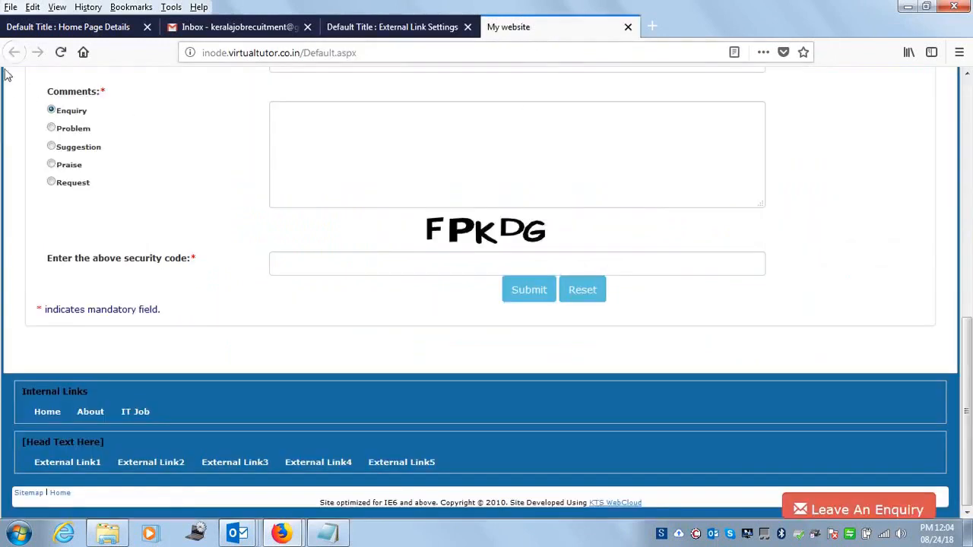
pyautogui.click(60, 52)
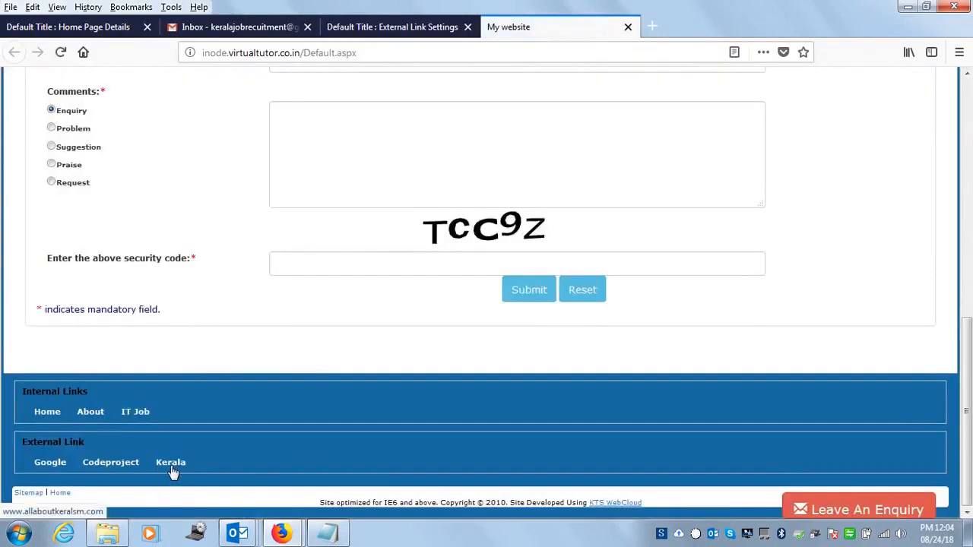
pyautogui.moveTo(969, 486); pyautogui.dragTo(969, 235)
pyautogui.click(388, 28)
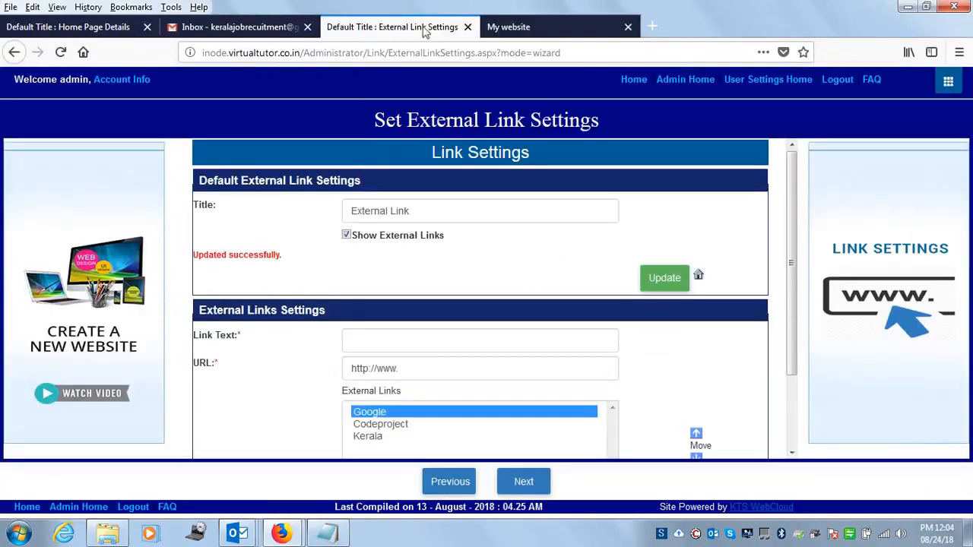
pyautogui.click(546, 26)
pyautogui.moveTo(969, 252); pyautogui.dragTo(968, 333)
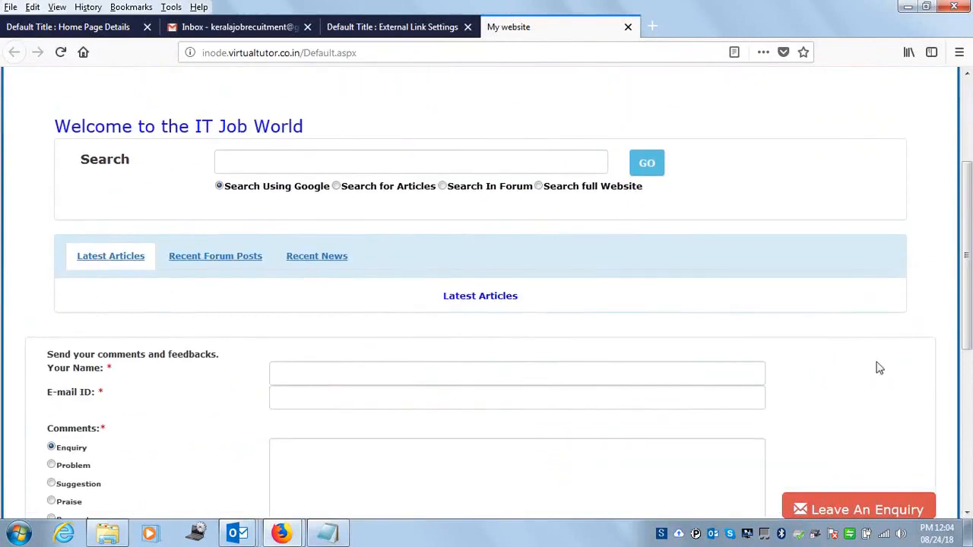
pyautogui.moveTo(970, 332); pyautogui.dragTo(969, 202)
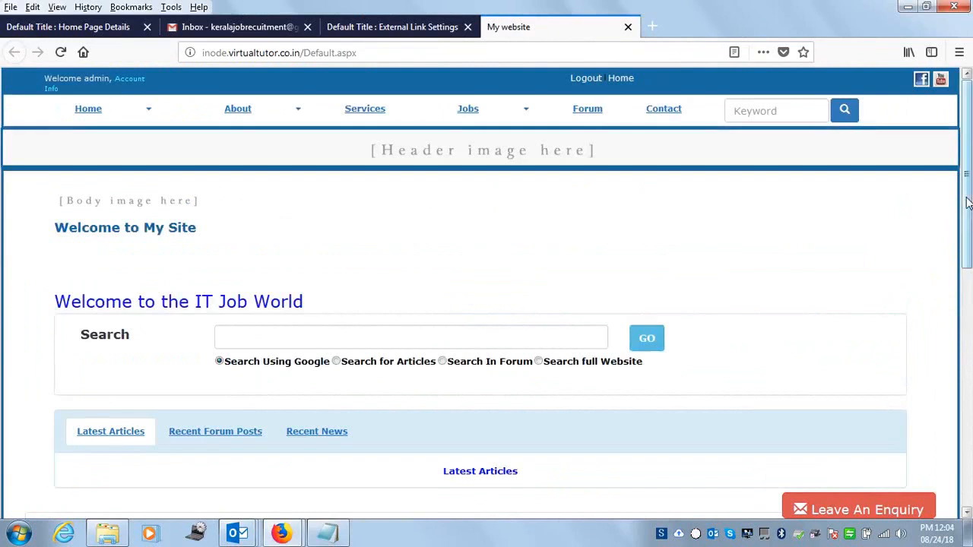
pyautogui.click(376, 28)
# Step: Advance the wizard past the link visibility settings to the header text settings, keeping all link types shown
pyautogui.click(523, 491)
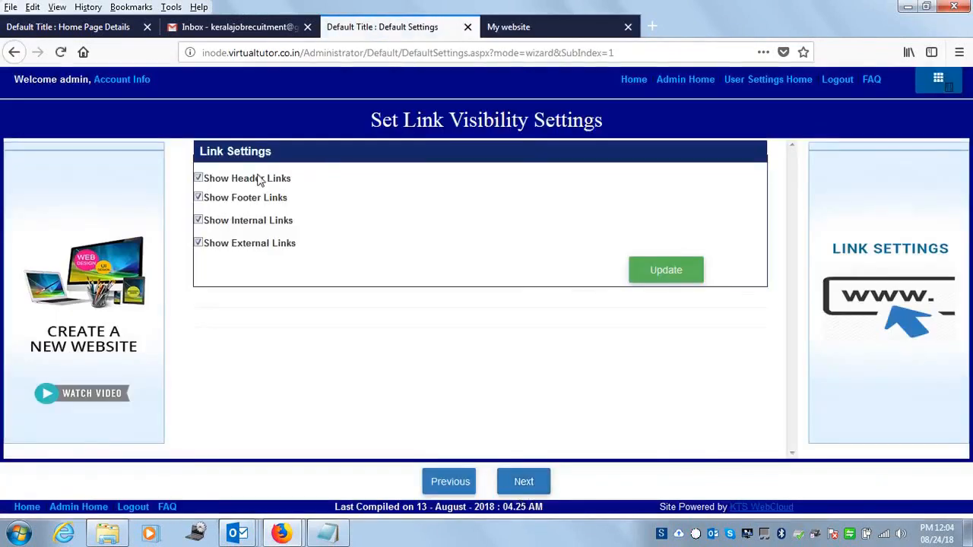
pyautogui.click(534, 486)
pyautogui.click(536, 492)
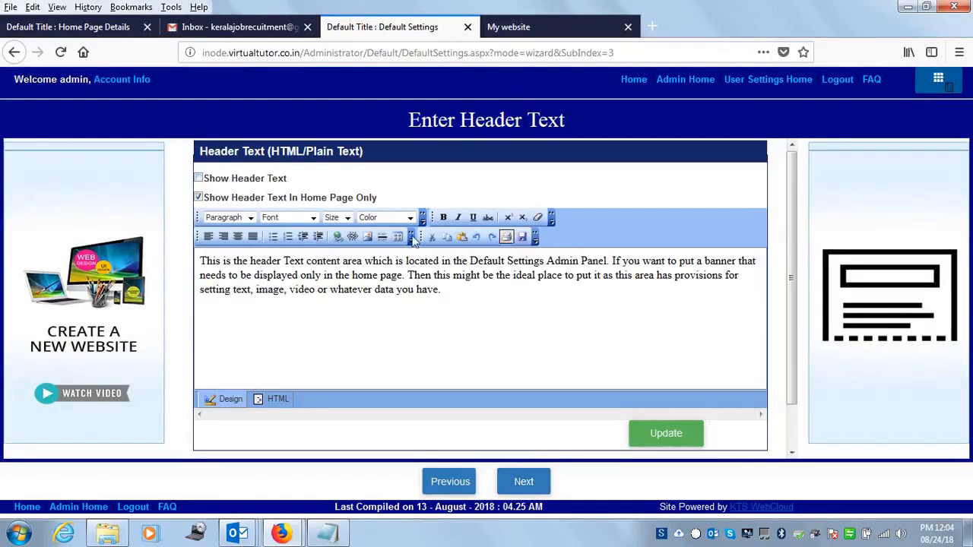
# Step: Open the Home page on the live site, check its header area, and return to the header text settings
pyautogui.click(522, 27)
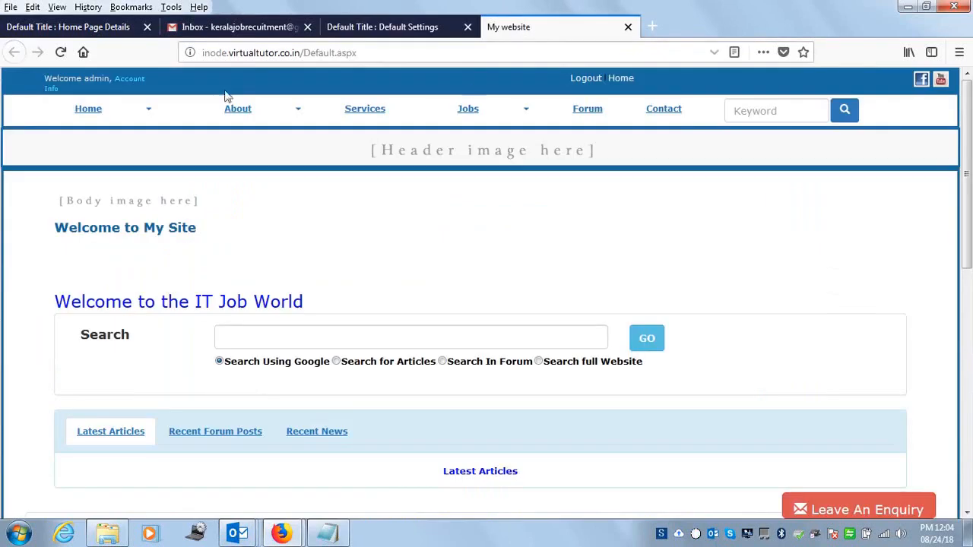
pyautogui.click(80, 113)
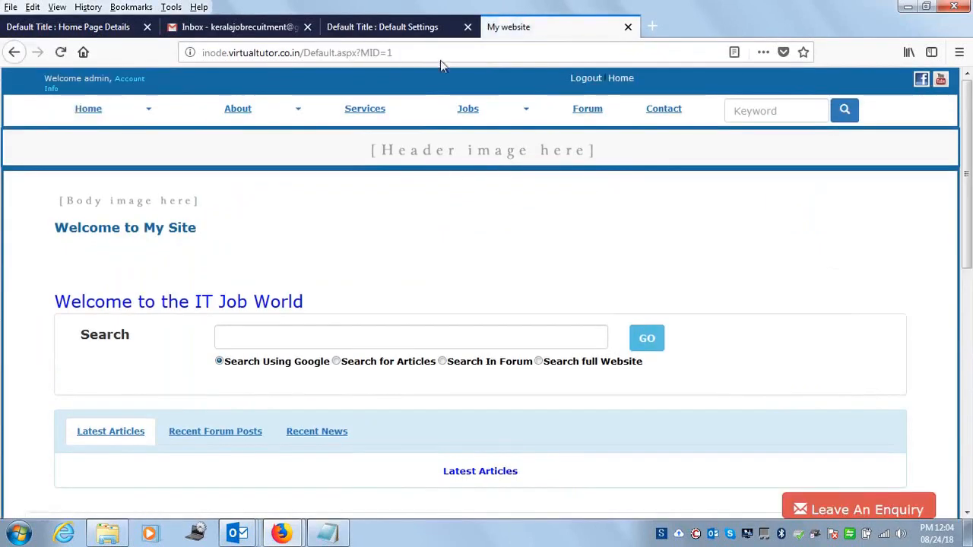
pyautogui.click(382, 28)
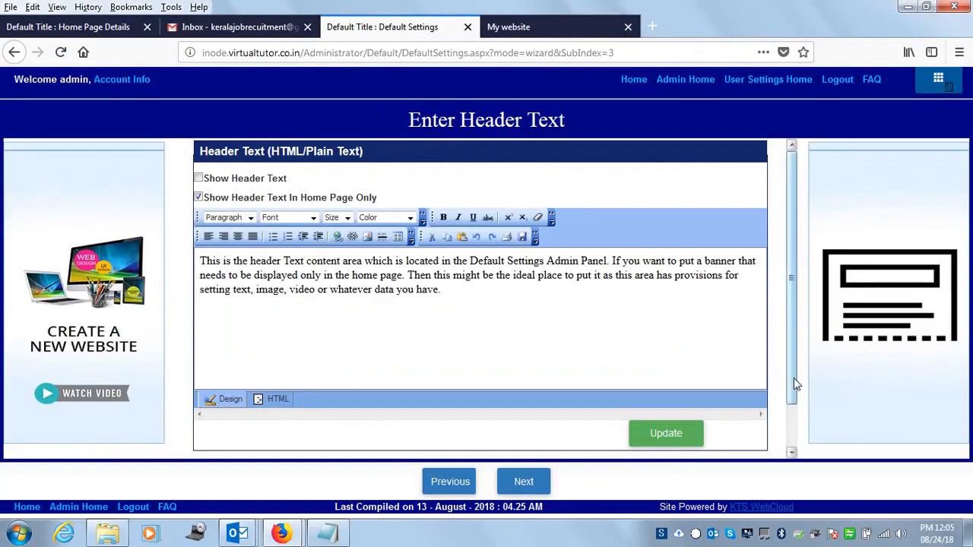
# Step: Advance the wizard to the footer text settings, change the copyright year to 2018, and save the footer text
pyautogui.moveTo(794, 387); pyautogui.dragTo(796, 452)
pyautogui.click(528, 485)
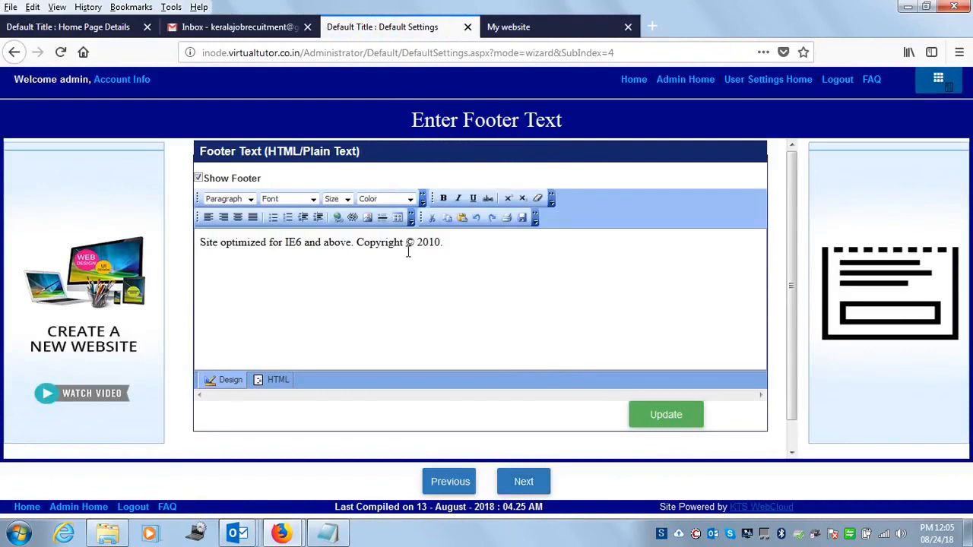
pyautogui.moveTo(438, 242); pyautogui.dragTo(625, 243)
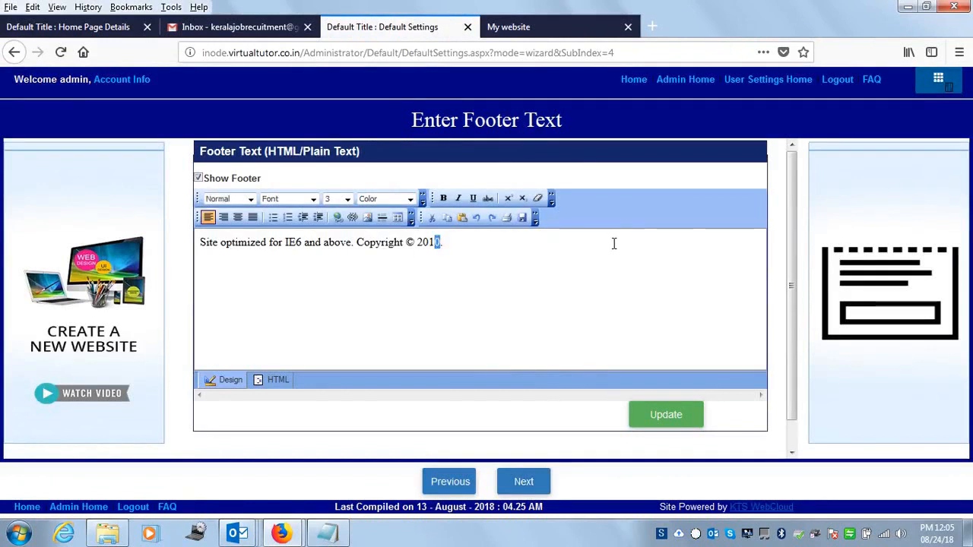
pyautogui.write('9')
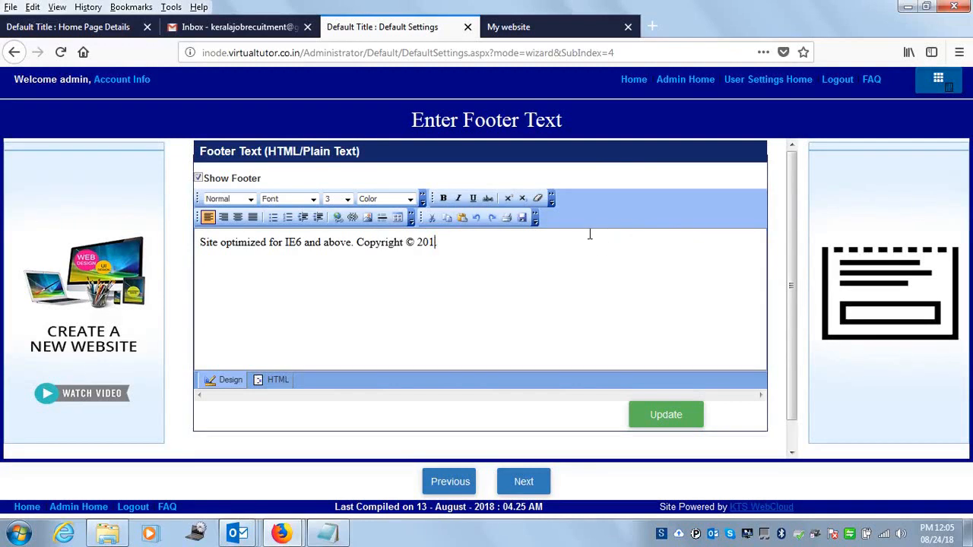
pyautogui.click(674, 423)
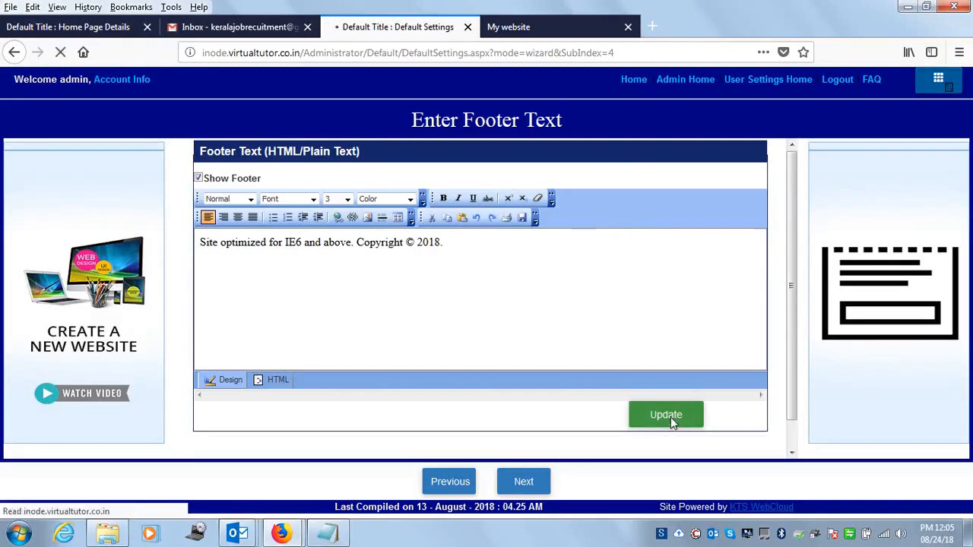
# Step: Reload the live home page, check the copyright line in its footer, and return to the wizard
pyautogui.click(556, 31)
pyautogui.click(60, 53)
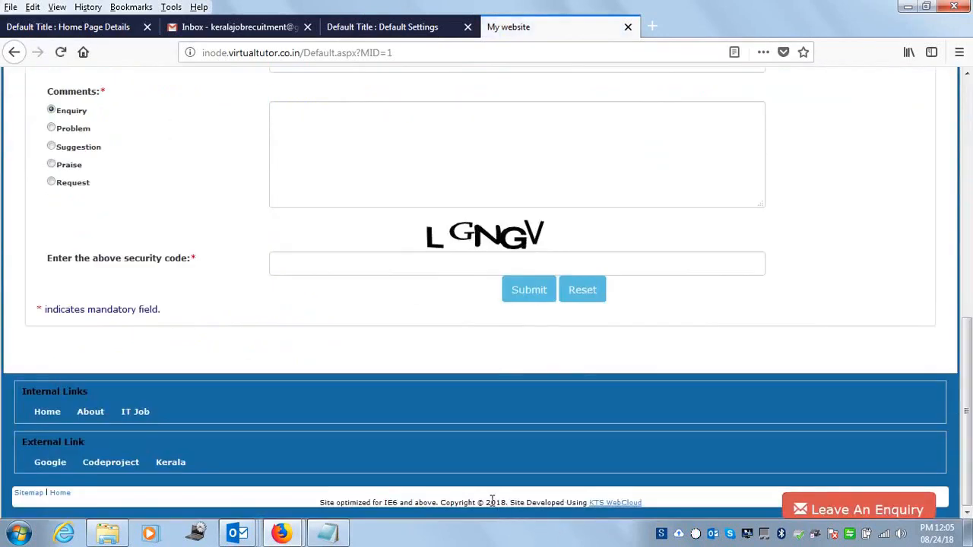
pyautogui.click(380, 28)
# Step: Advance the wizard to the logo and contact details settings and compare them with the header area of the live home page
pyautogui.click(516, 484)
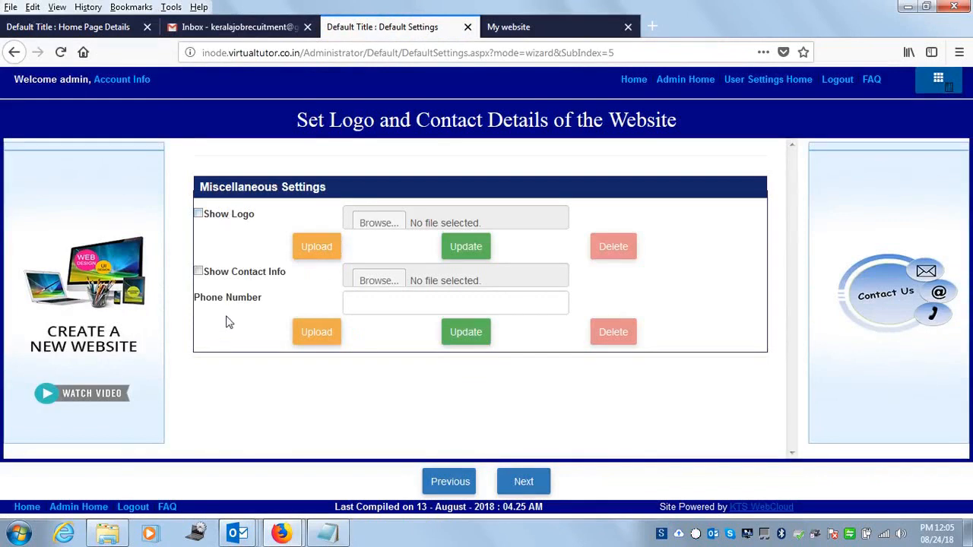
pyautogui.click(533, 26)
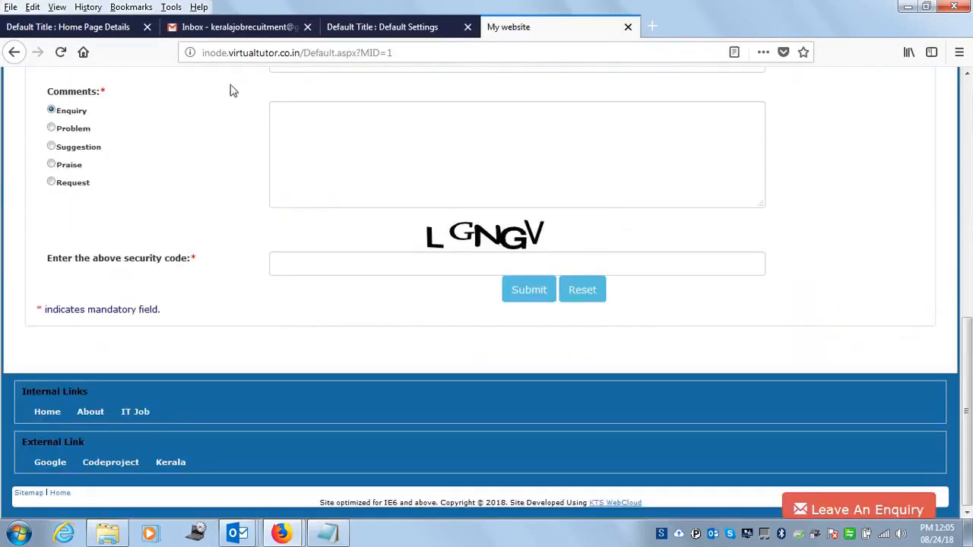
pyautogui.moveTo(968, 419); pyautogui.dragTo(950, 55)
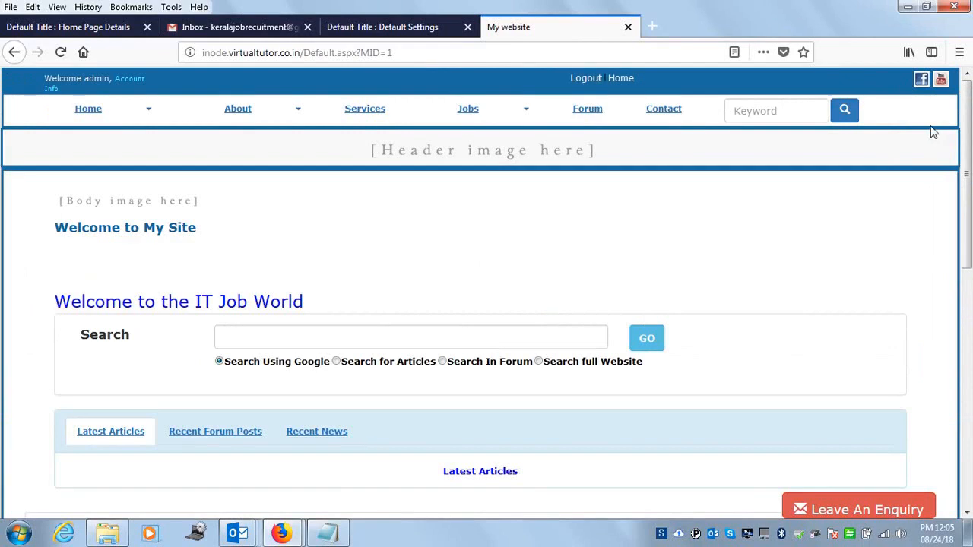
pyautogui.click(399, 32)
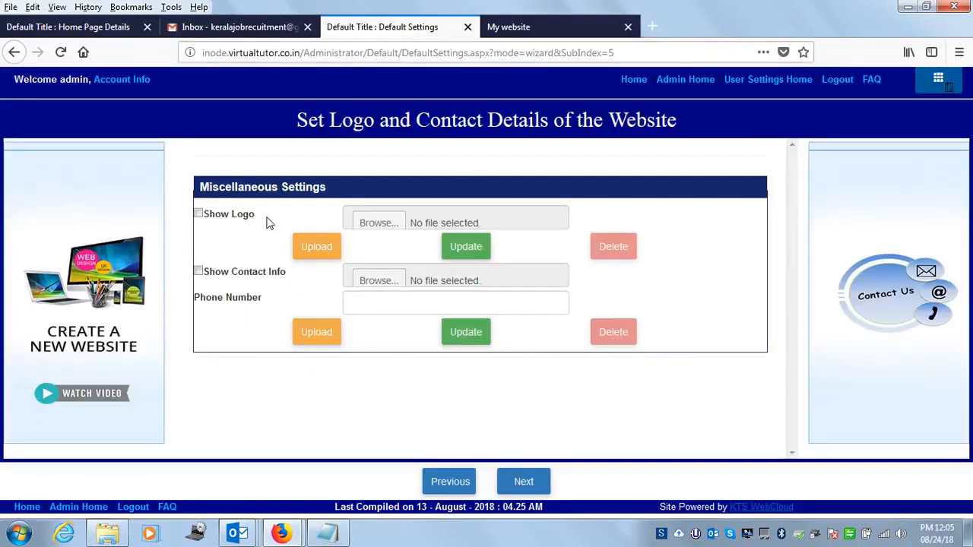
# Step: Advance the wizard to the body image settings, turn off Show Body Images, and update the setting
pyautogui.click(531, 487)
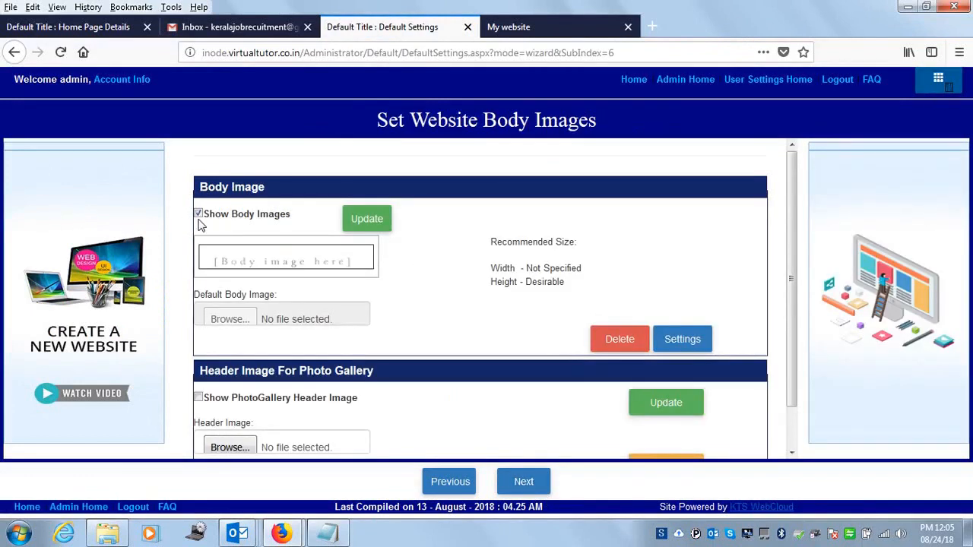
pyautogui.click(537, 30)
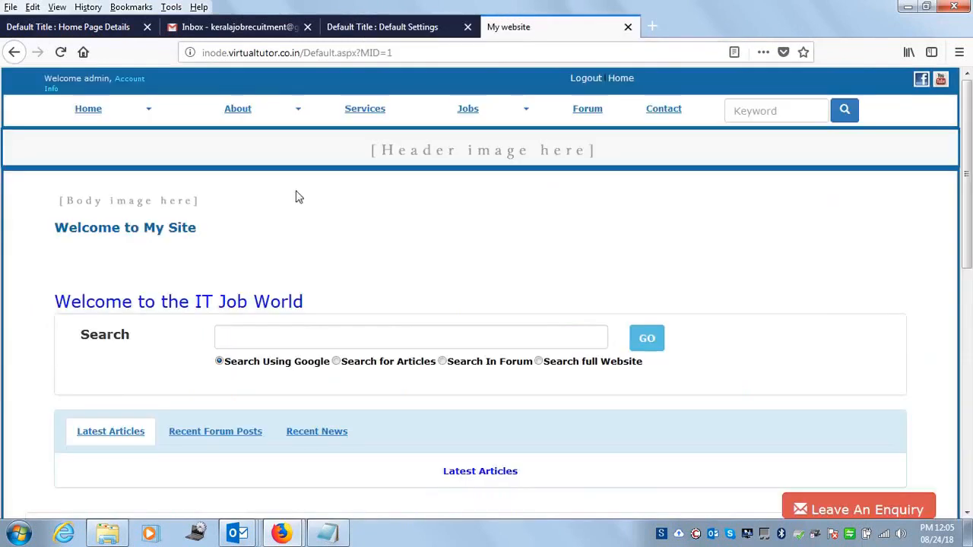
pyautogui.click(405, 28)
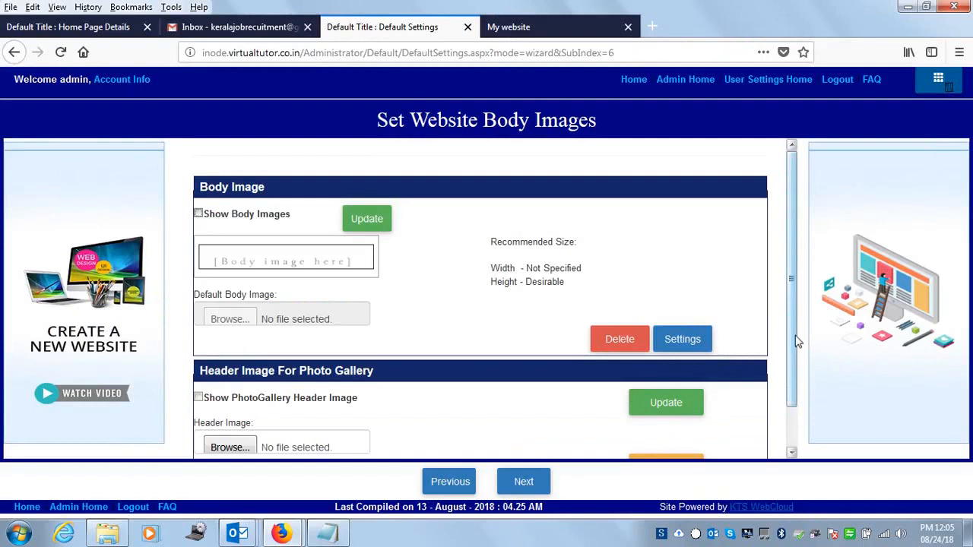
pyautogui.click(367, 219)
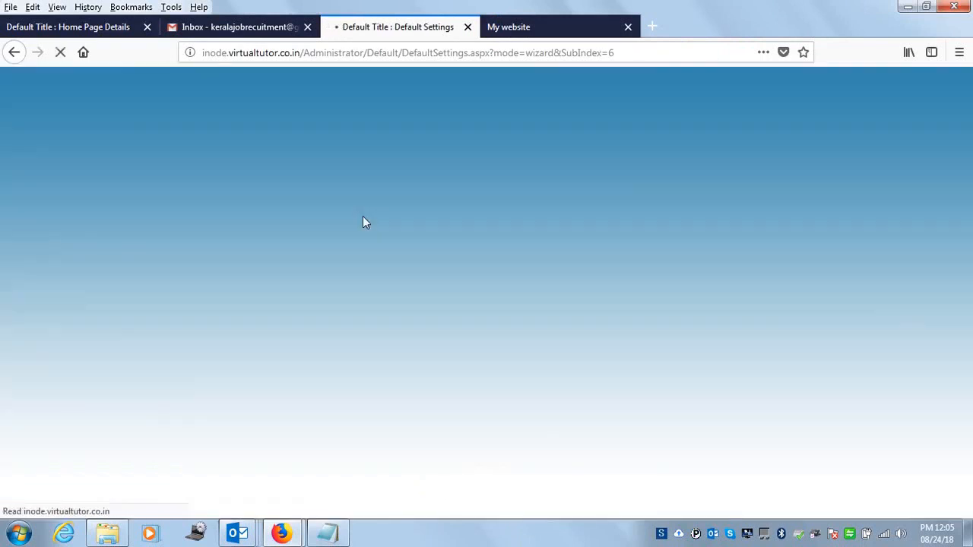
# Step: Reload the live home page to check its body image area, and return to the wizard
pyautogui.click(517, 28)
pyautogui.click(61, 52)
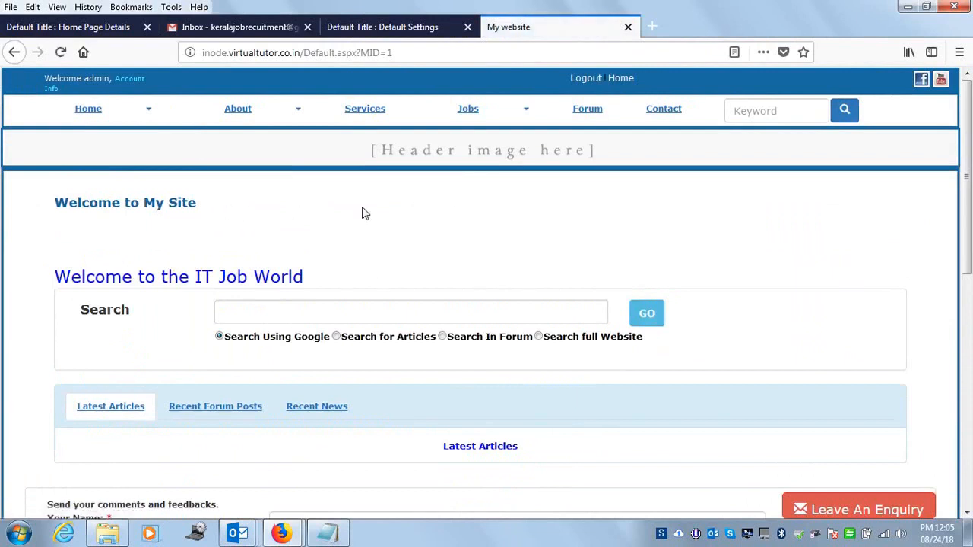
pyautogui.click(376, 30)
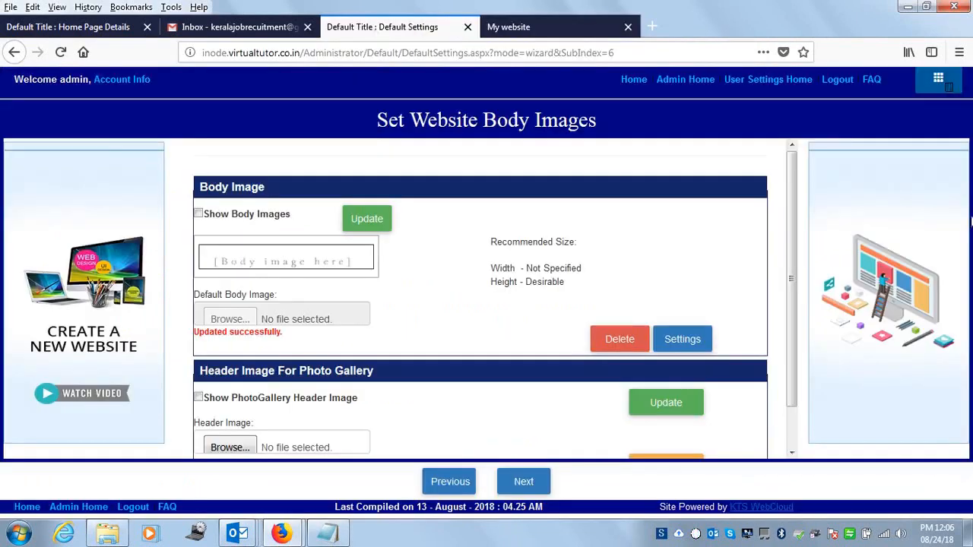
# Step: Advance the wizard to the user control panel settings and examine the general, application, and navigation and preference options
pyautogui.moveTo(791, 340); pyautogui.dragTo(786, 395)
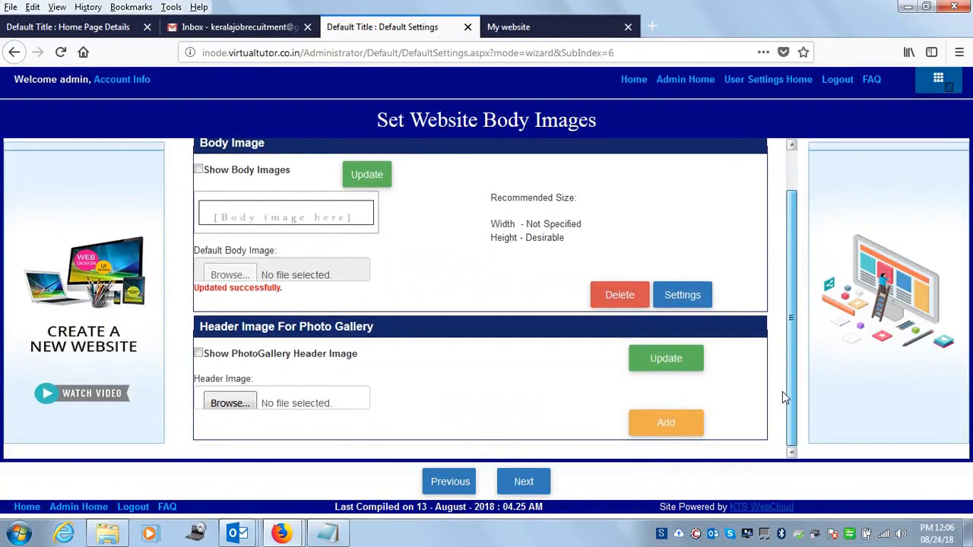
pyautogui.click(527, 486)
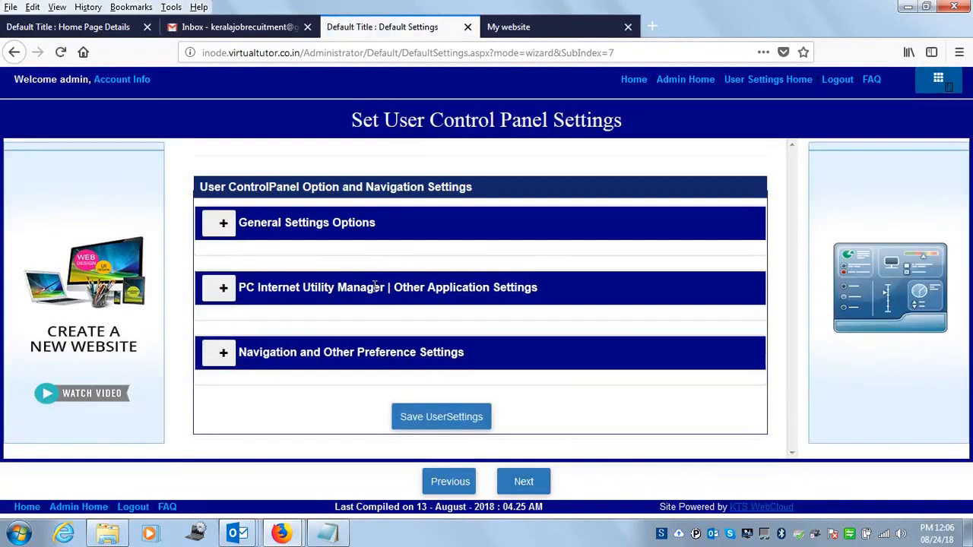
pyautogui.click(220, 224)
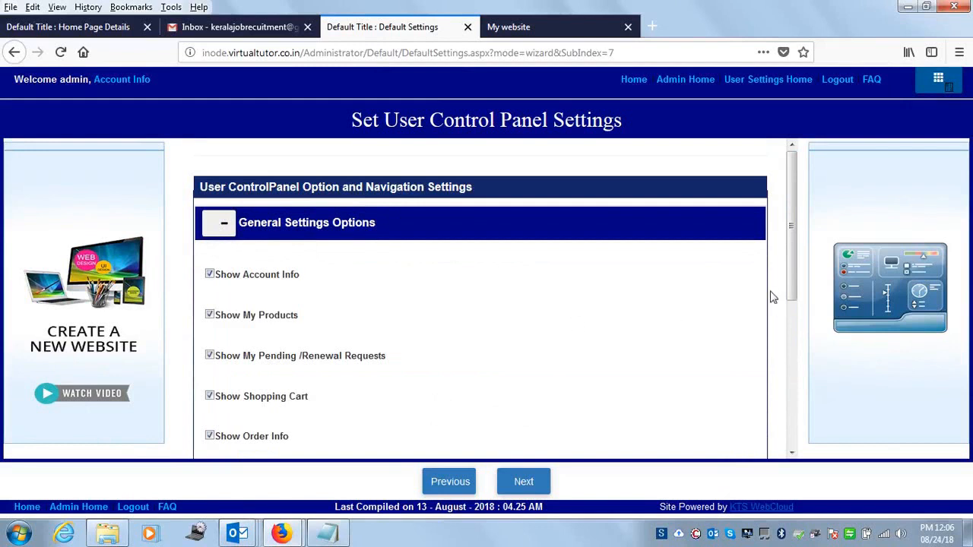
pyautogui.moveTo(799, 254); pyautogui.dragTo(782, 413)
pyautogui.click(741, 289)
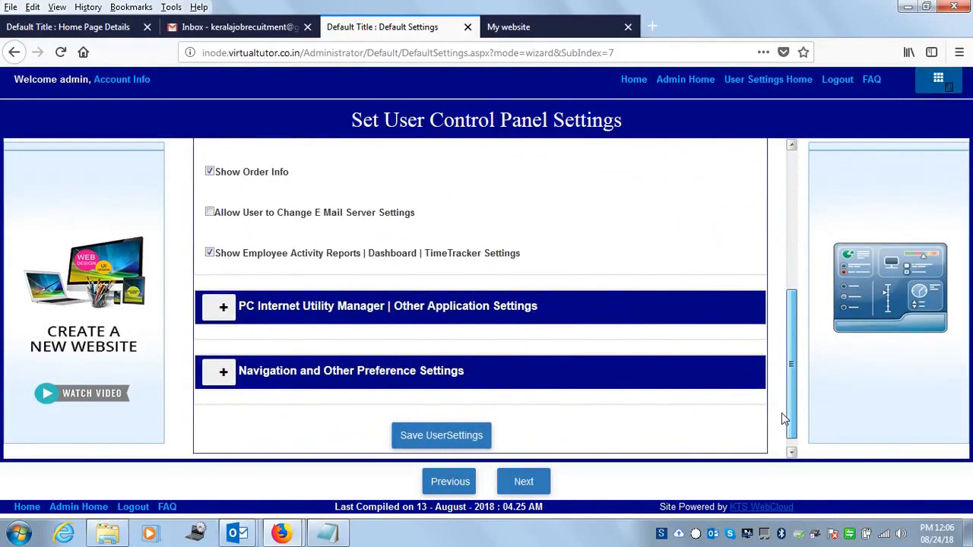
pyautogui.click(222, 312)
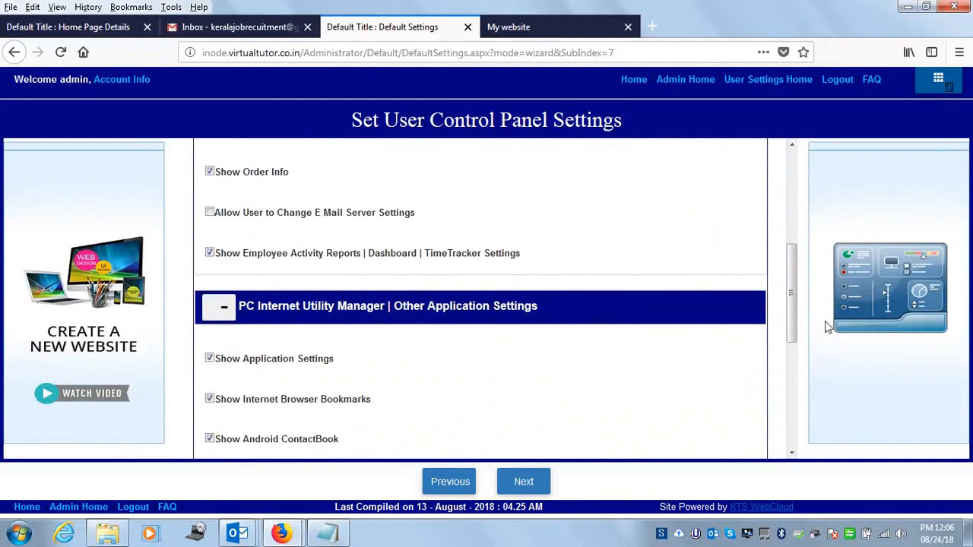
pyautogui.moveTo(790, 308); pyautogui.dragTo(790, 428)
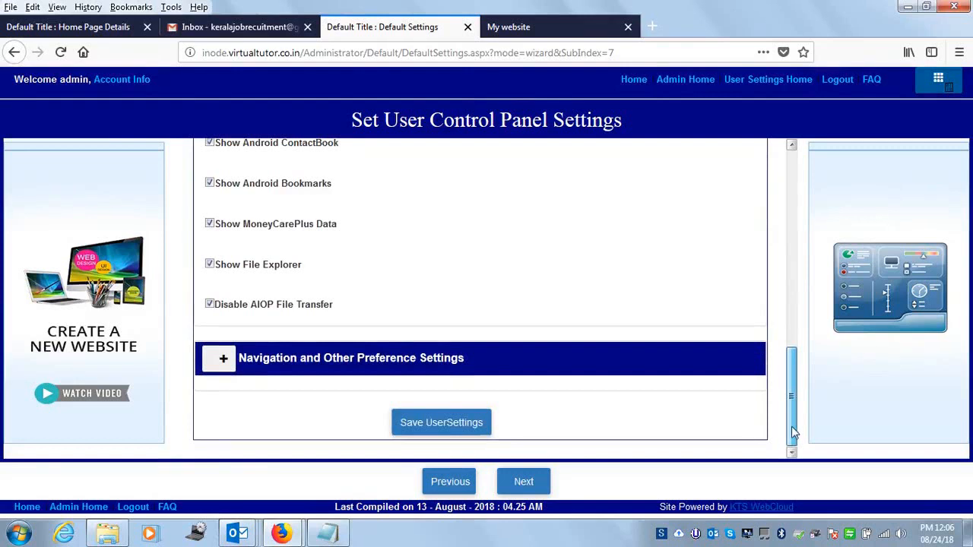
pyautogui.click(223, 358)
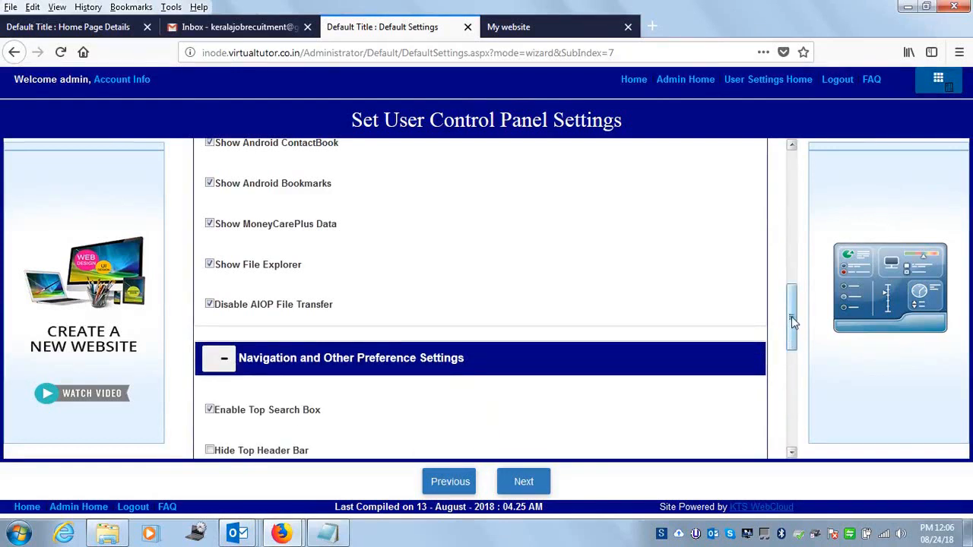
pyautogui.moveTo(792, 316); pyautogui.dragTo(792, 357)
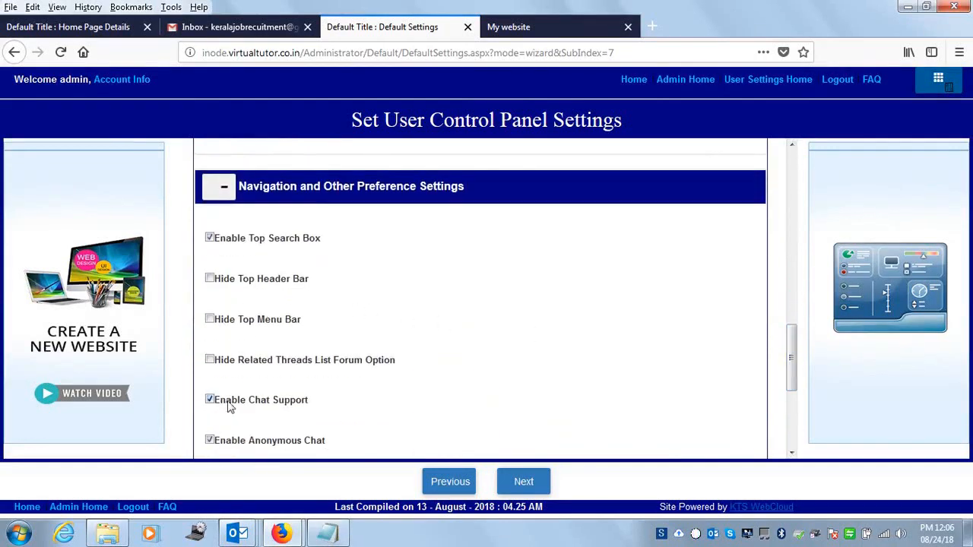
pyautogui.moveTo(796, 385); pyautogui.dragTo(794, 423)
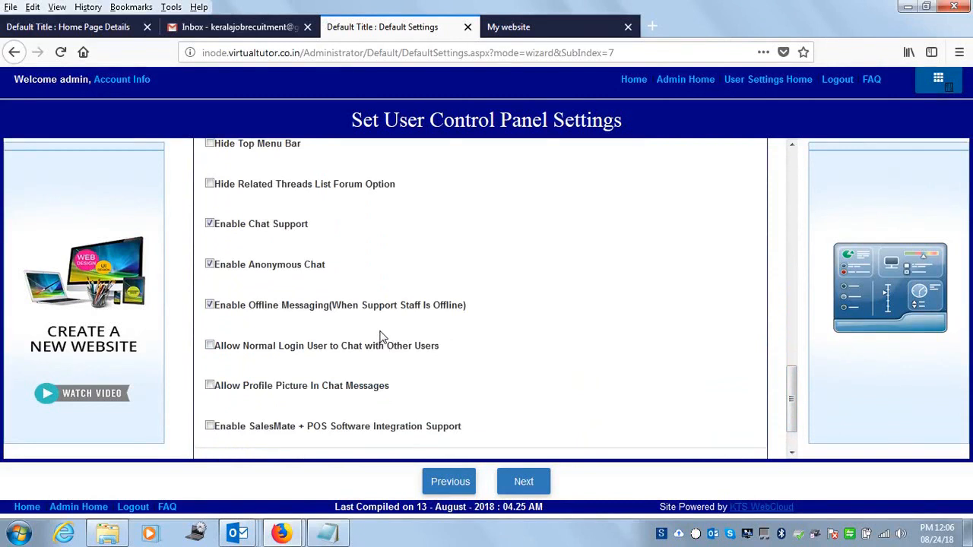
pyautogui.moveTo(792, 390); pyautogui.dragTo(792, 415)
# Step: Advance the wizard through the dependent website information to the application preference settings
pyautogui.click(536, 485)
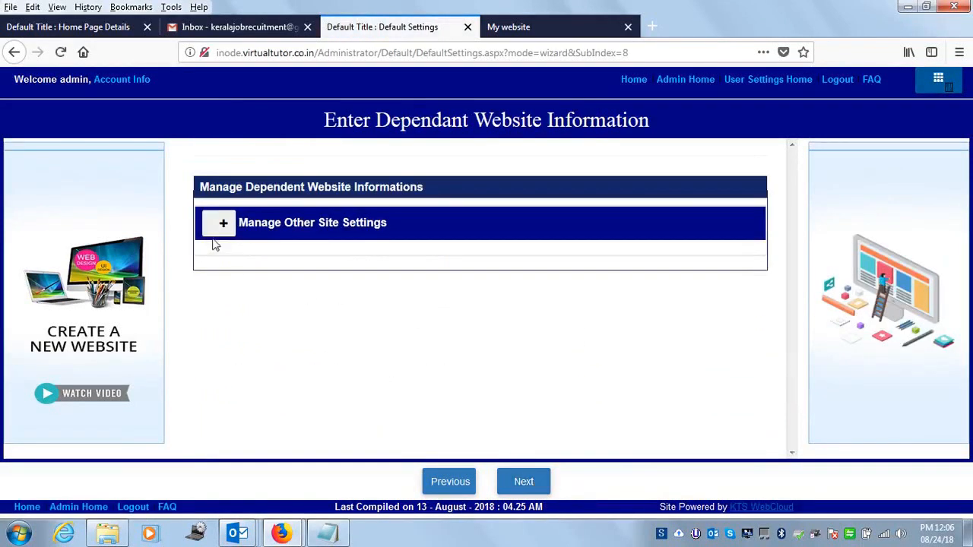
pyautogui.click(218, 232)
pyautogui.click(217, 232)
pyautogui.click(523, 482)
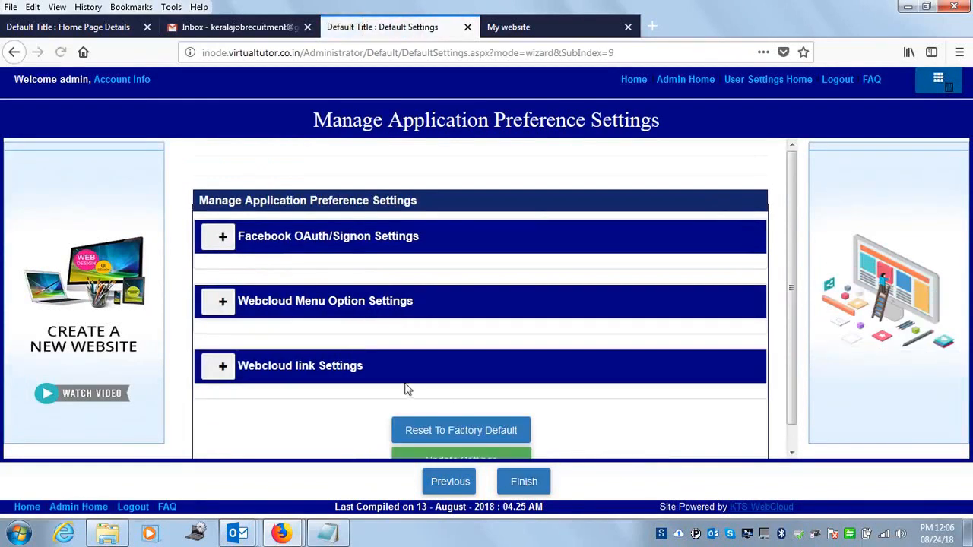
# Step: In the Webcloud menu options, turn off Recent Items, Search Box, Latest Articles, Latest Forum List and Latest News List, and update the settings
pyautogui.click(223, 303)
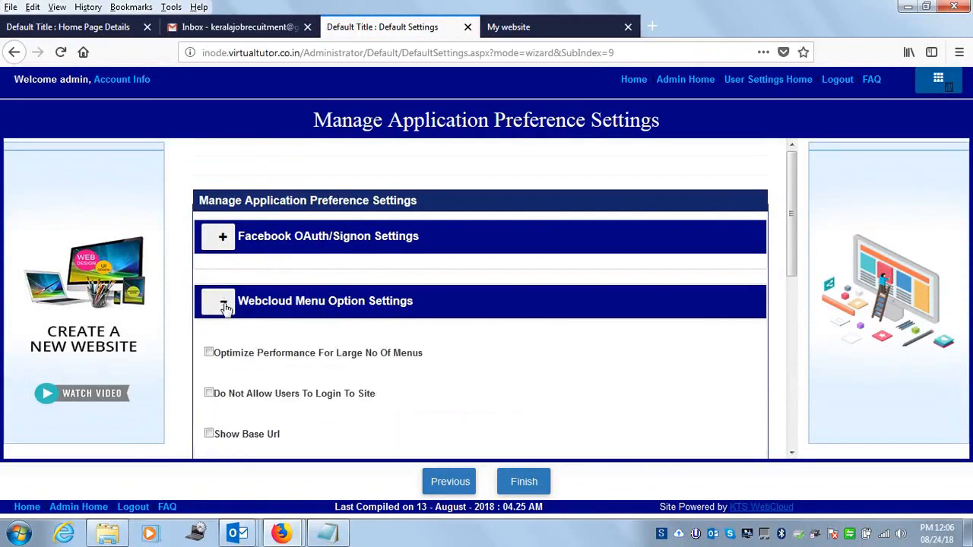
pyautogui.moveTo(794, 262); pyautogui.dragTo(762, 370)
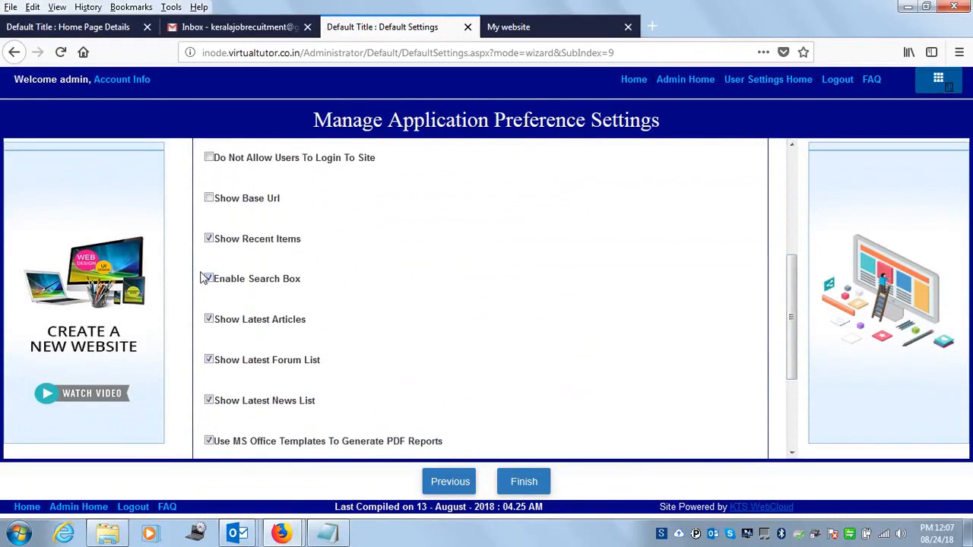
pyautogui.click(209, 239)
pyautogui.click(209, 319)
pyautogui.scroll(-5, 791, 369)
pyautogui.click(532, 26)
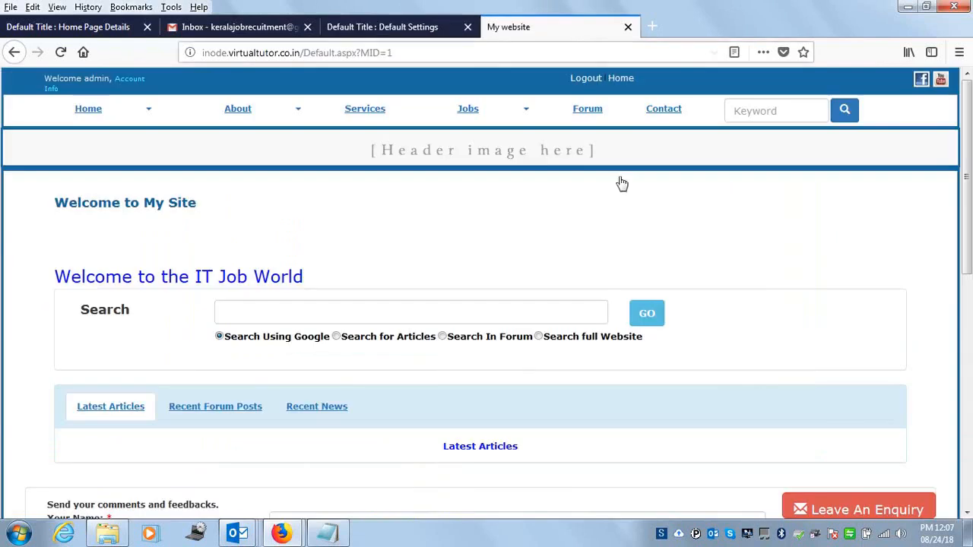
pyautogui.click(394, 25)
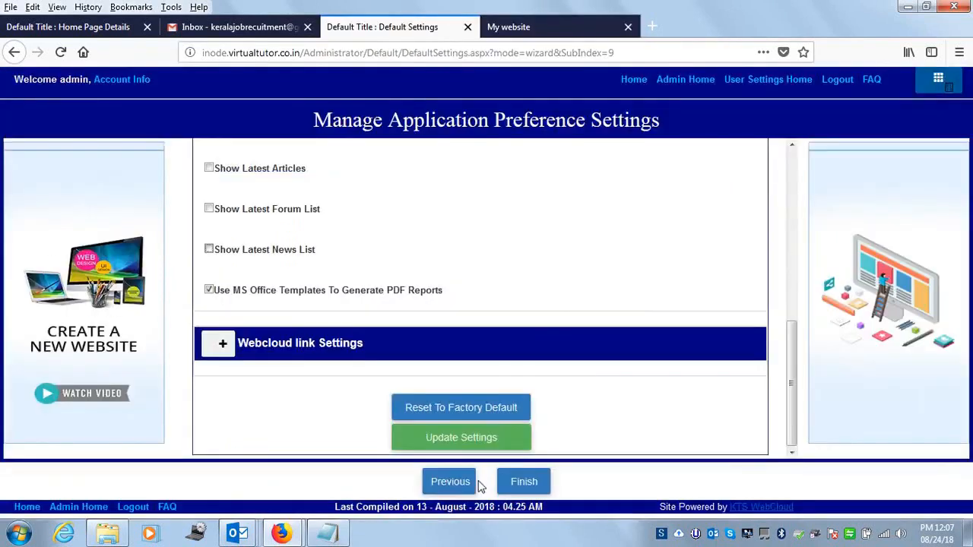
pyautogui.click(460, 445)
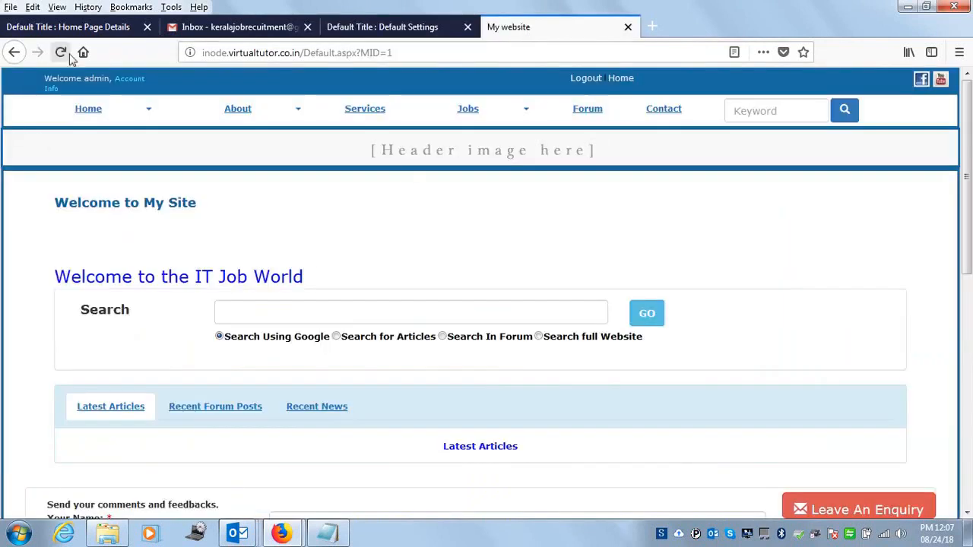
# Step: Reload the live home page to check its content sections, and return to the wizard to finish it
pyautogui.click(61, 53)
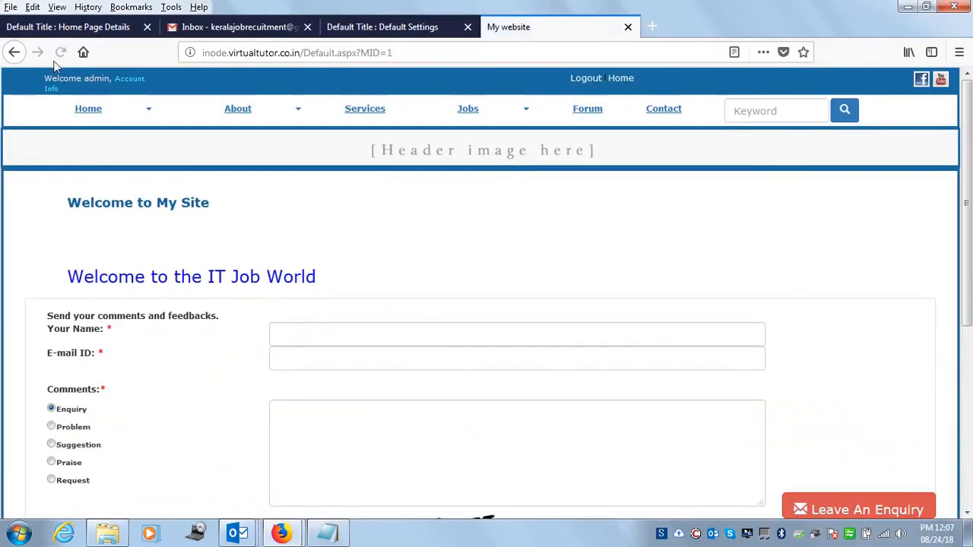
pyautogui.moveTo(967, 232)
pyautogui.mouseDown()
pyautogui.moveTo(969, 409)
pyautogui.moveTo(969, 243)
pyautogui.mouseUp()
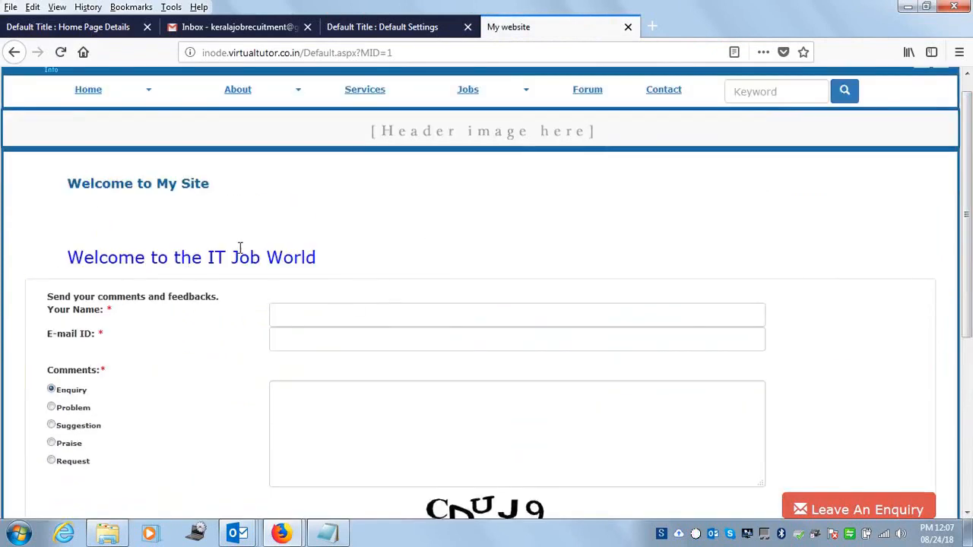
pyautogui.click(392, 30)
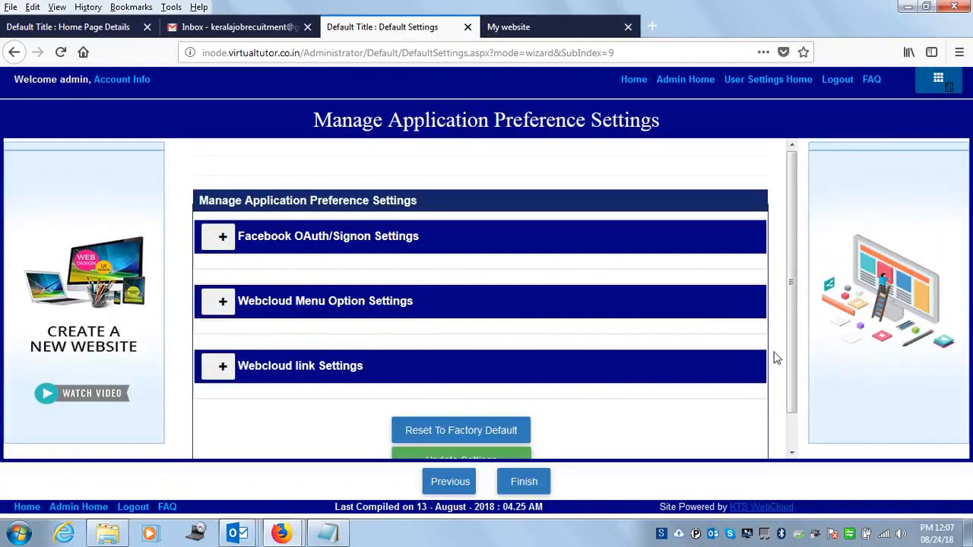
pyautogui.click(524, 481)
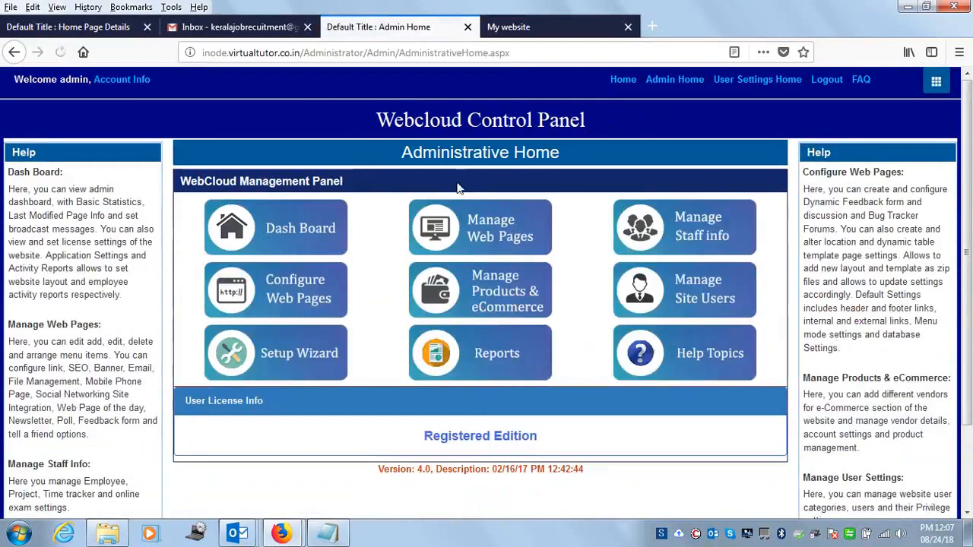
# Step: Open Admin Home from the live site's Home submenu and display the Manage Web Pages settings
pyautogui.click(504, 31)
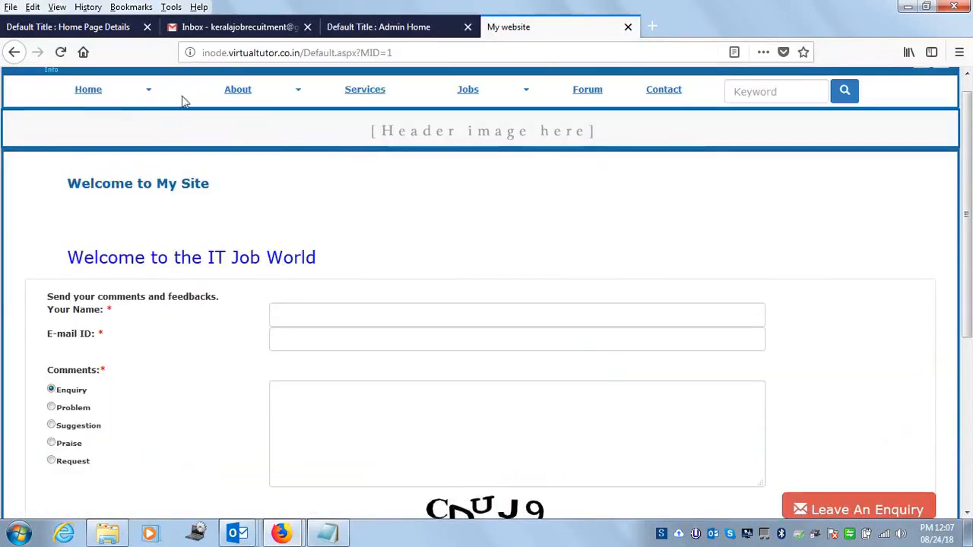
pyautogui.click(154, 92)
pyautogui.click(90, 112)
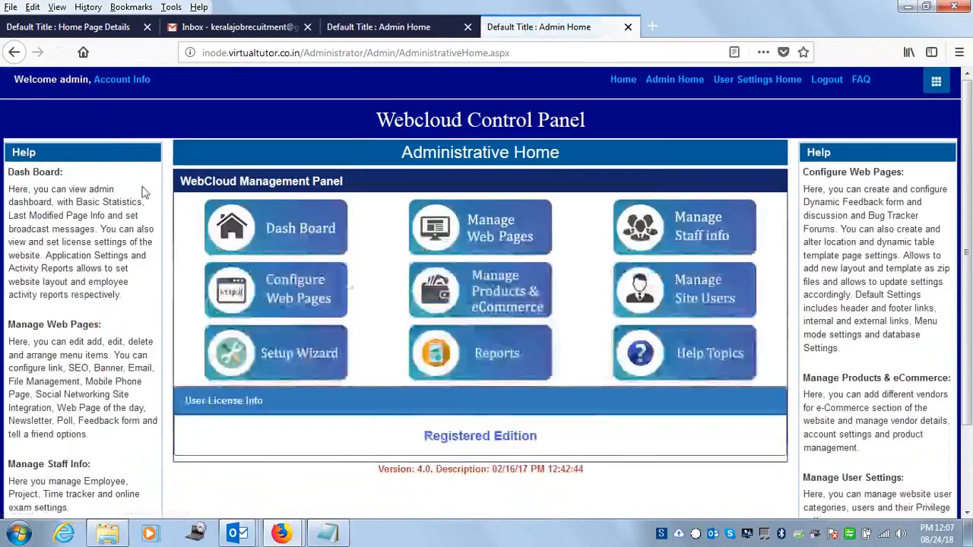
pyautogui.click(435, 236)
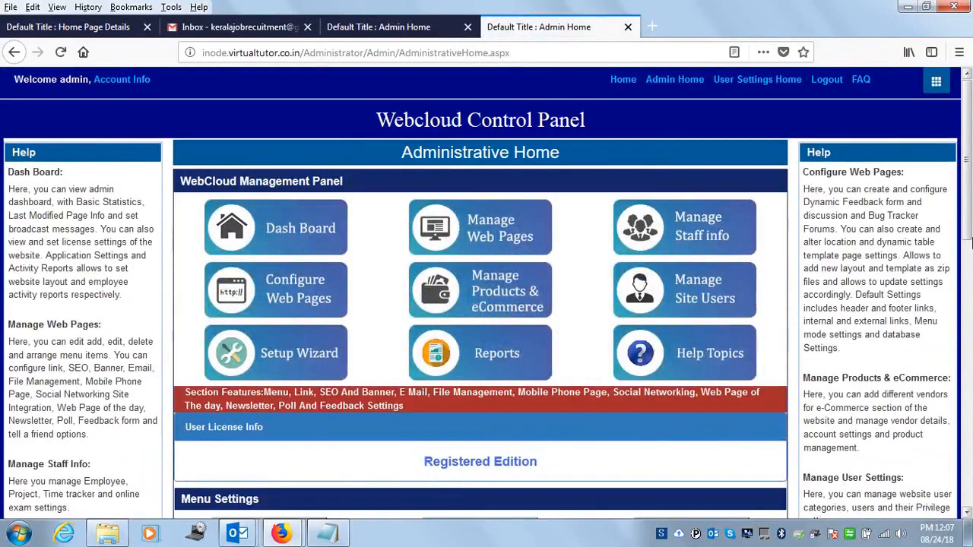
# Step: Review the Manage Web Pages settings groups and open the feedback form settings, returning to the other Admin Home page while they load
pyautogui.moveTo(971, 214); pyautogui.dragTo(957, 344)
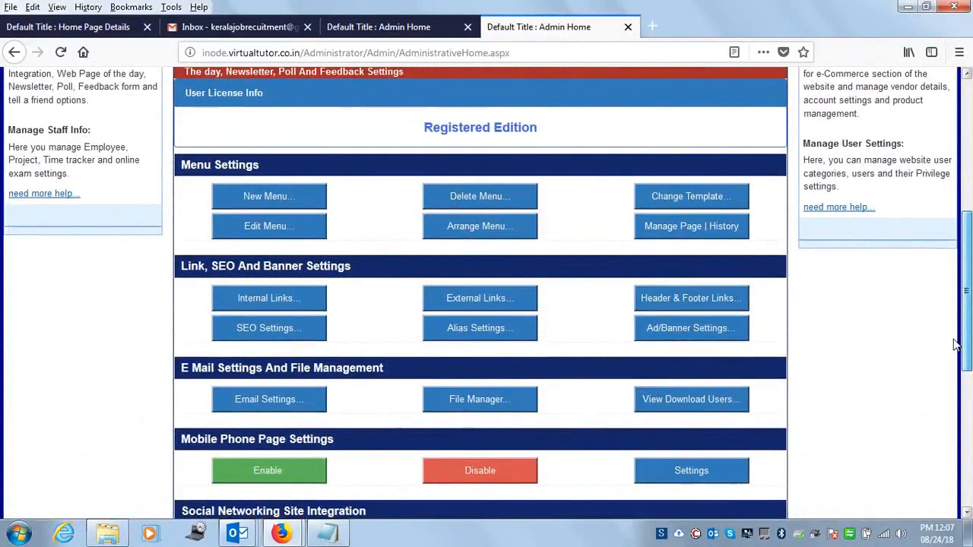
pyautogui.moveTo(956, 343); pyautogui.dragTo(971, 390)
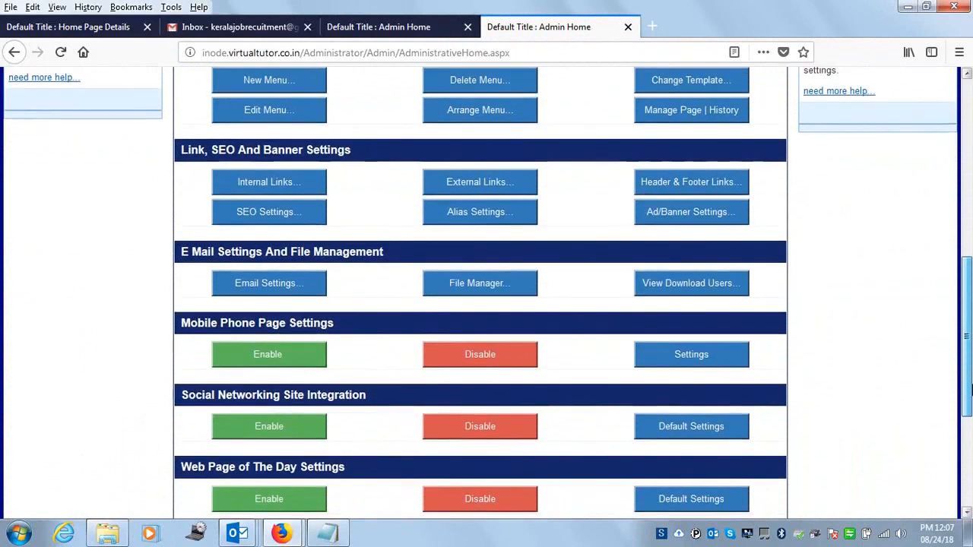
pyautogui.moveTo(969, 390); pyautogui.dragTo(970, 348)
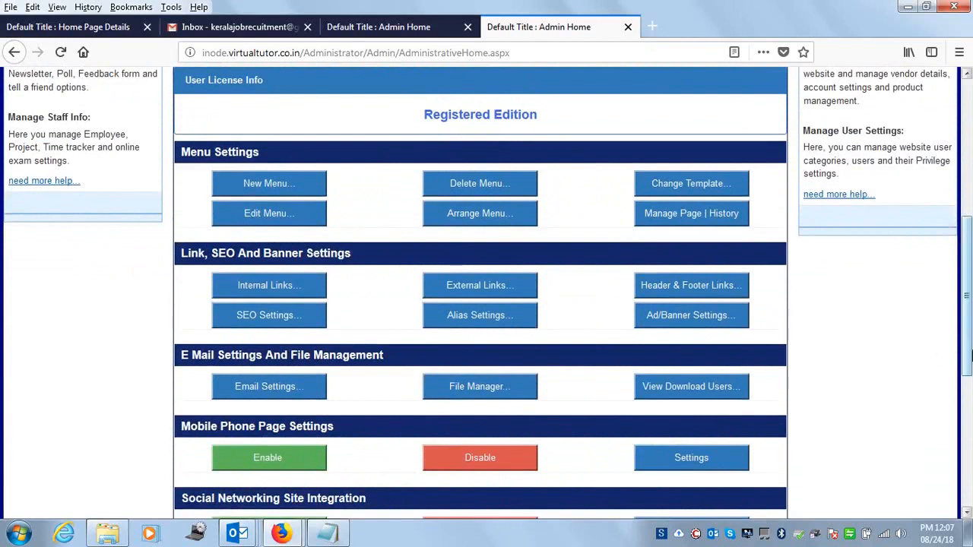
pyautogui.moveTo(967, 349); pyautogui.dragTo(969, 453)
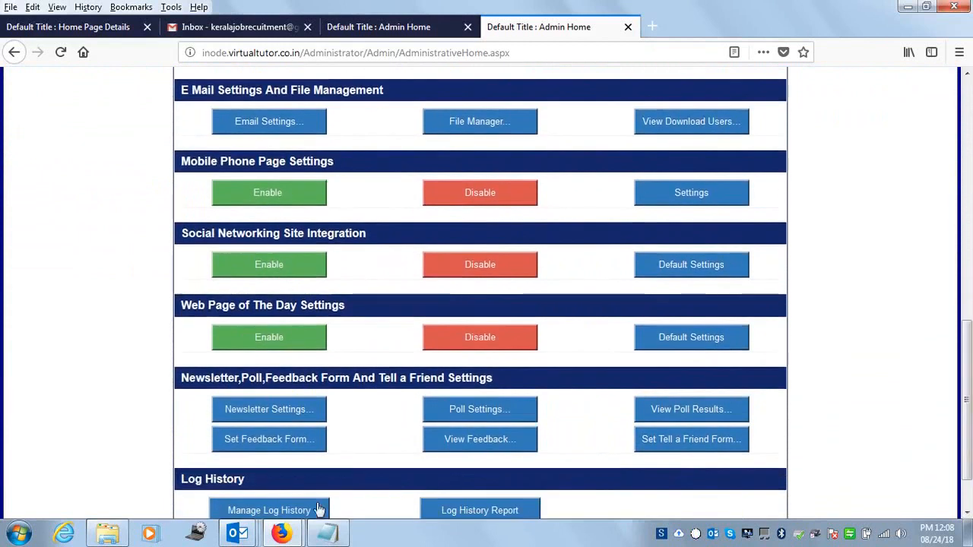
pyautogui.click(269, 452)
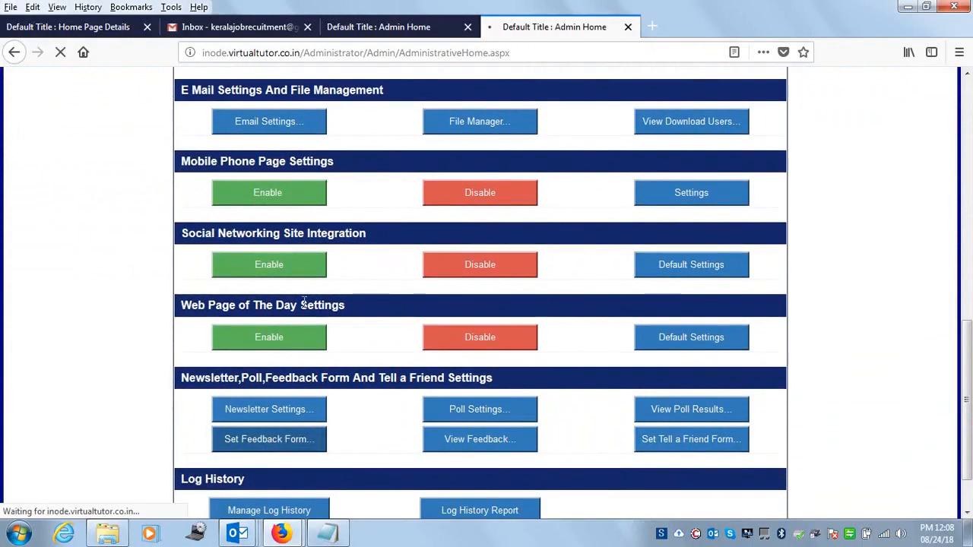
pyautogui.click(426, 30)
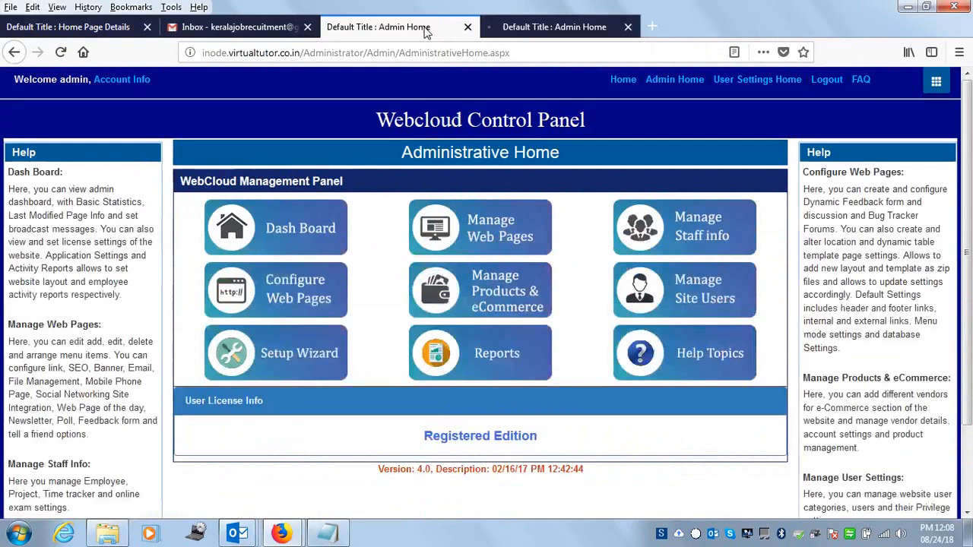
# Step: Open the live website and check the forms on its home, Contact and IT job recruitment pages
pyautogui.click(554, 31)
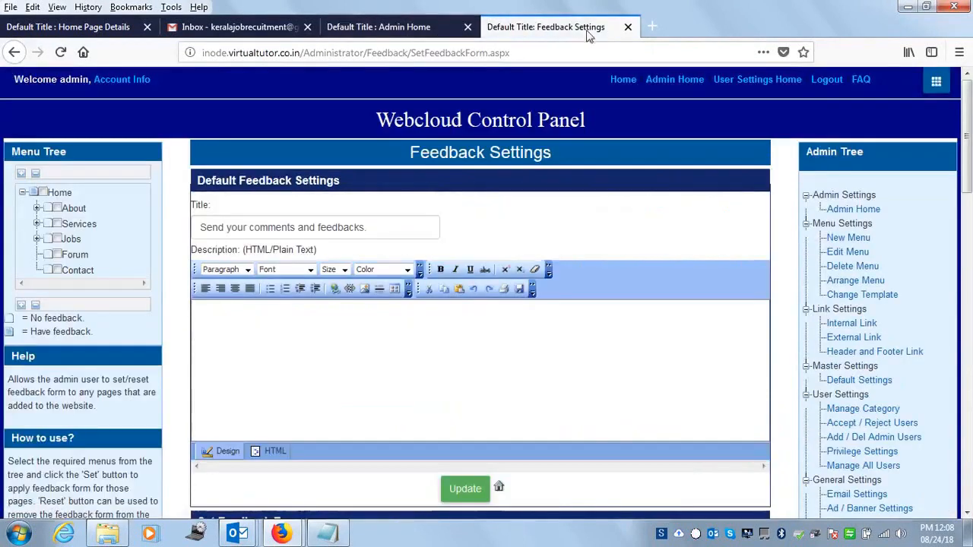
pyautogui.click(624, 80)
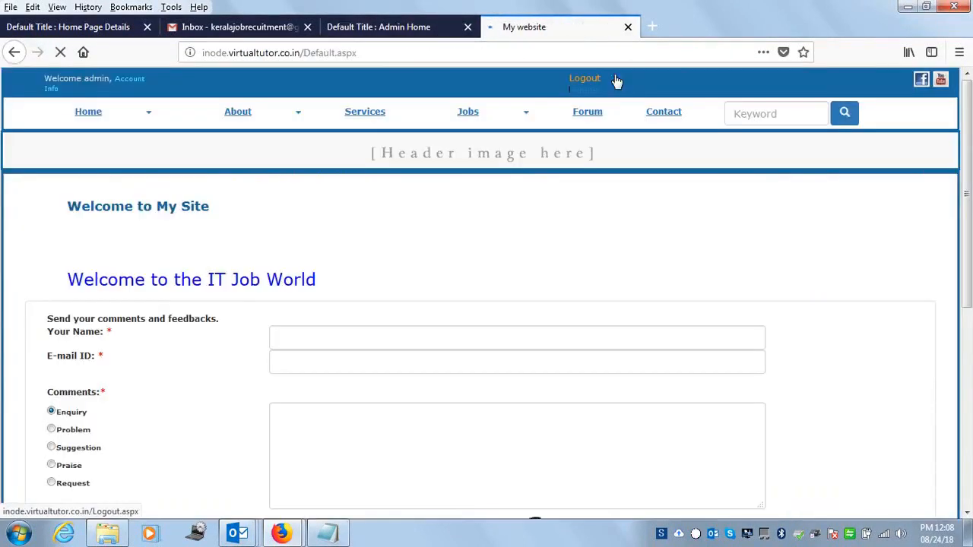
pyautogui.click(242, 112)
pyautogui.click(696, 118)
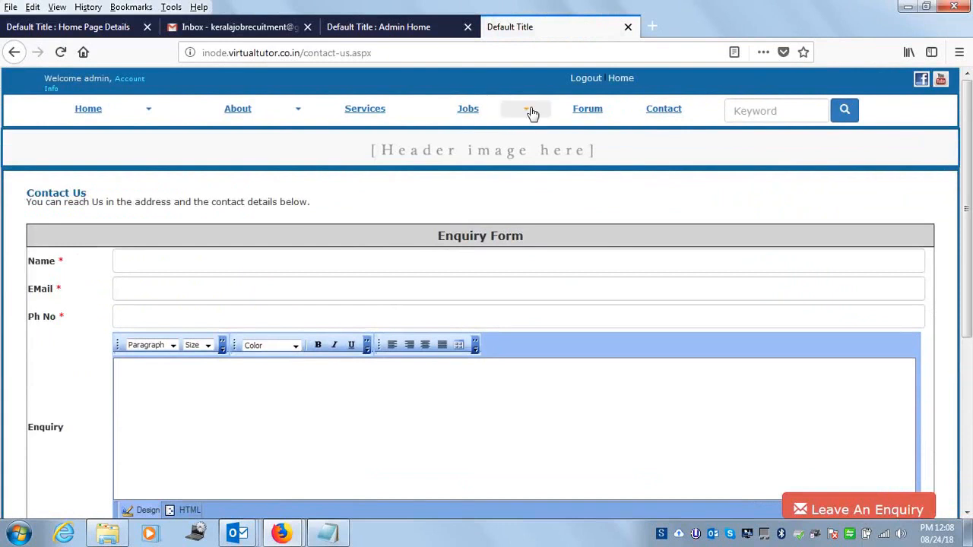
pyautogui.moveTo(523, 115)
pyautogui.click(467, 132)
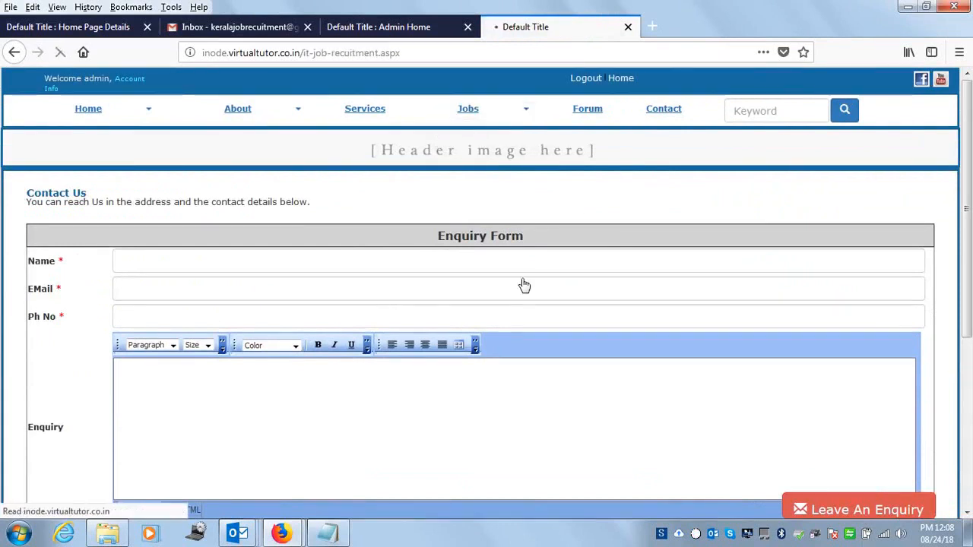
pyautogui.click(418, 27)
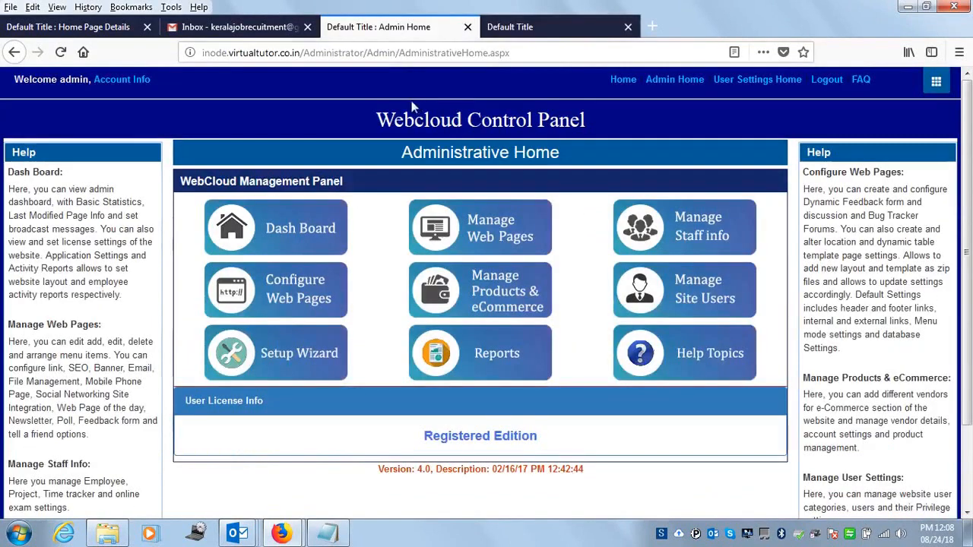
pyautogui.click(67, 32)
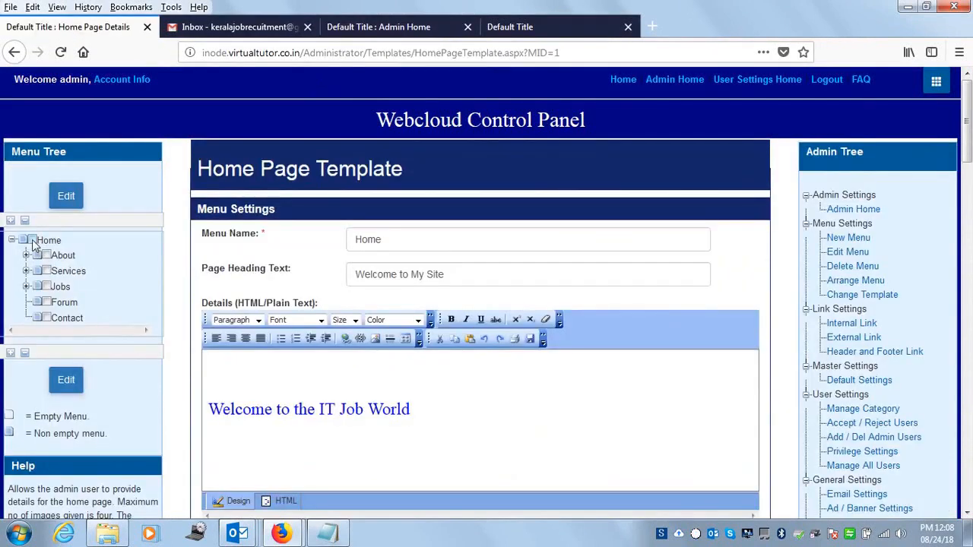
pyautogui.click(235, 28)
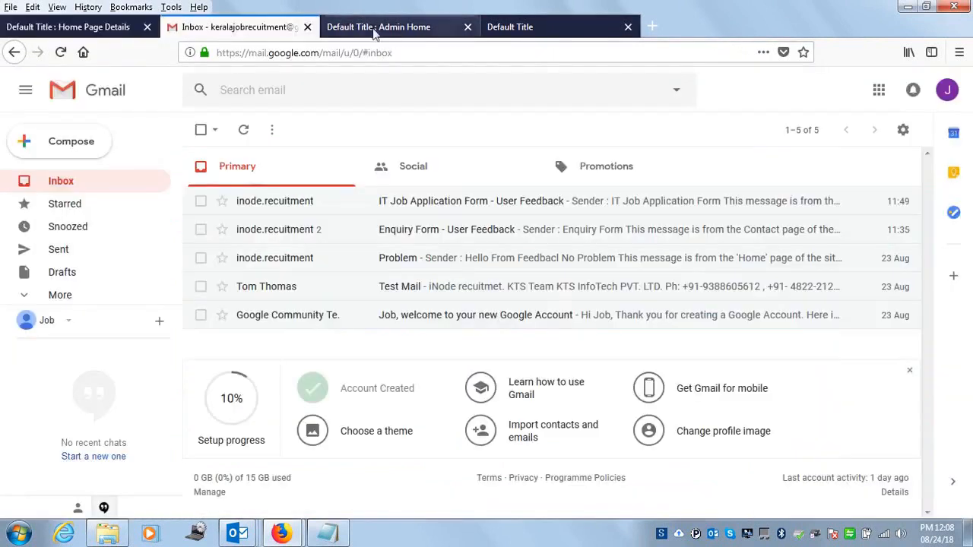
pyautogui.click(373, 29)
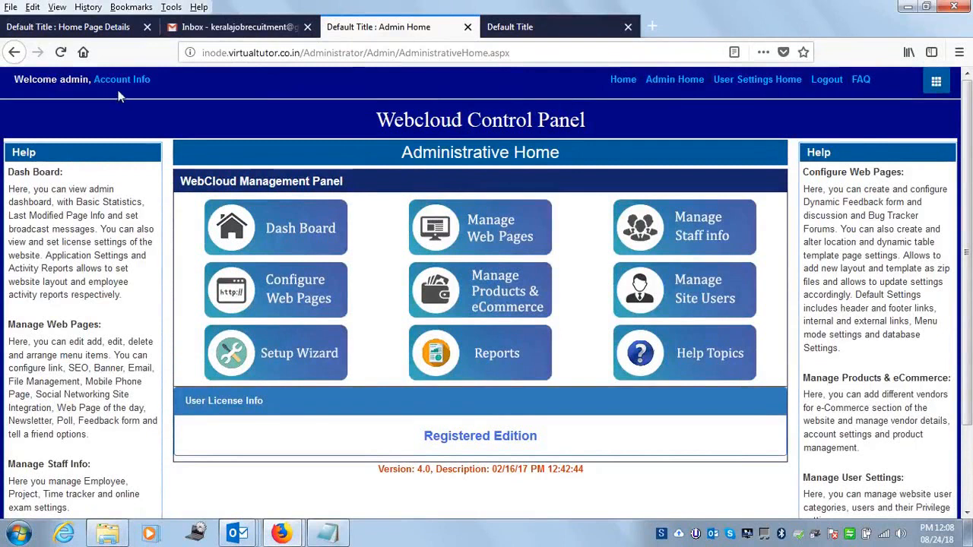
pyautogui.click(508, 28)
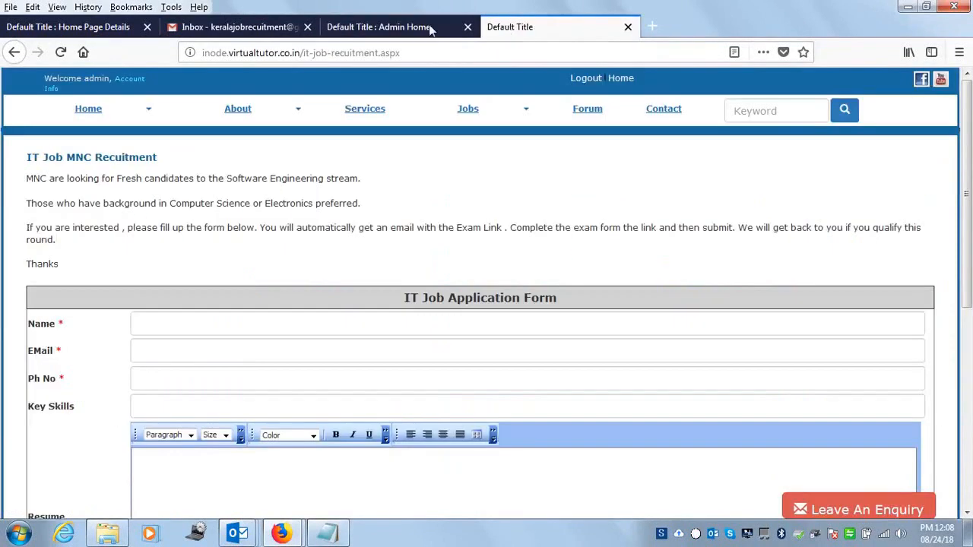
pyautogui.click(378, 27)
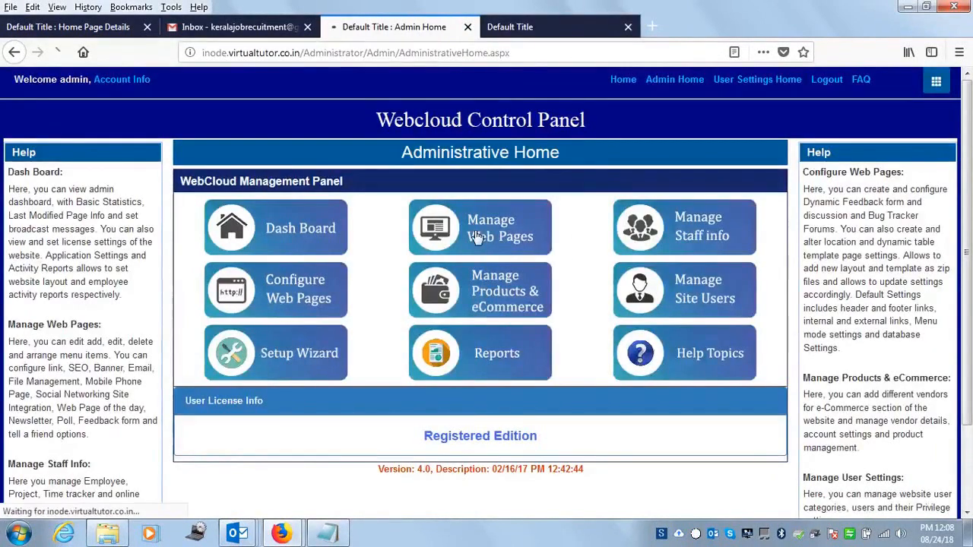
pyautogui.click(475, 237)
pyautogui.click(232, 33)
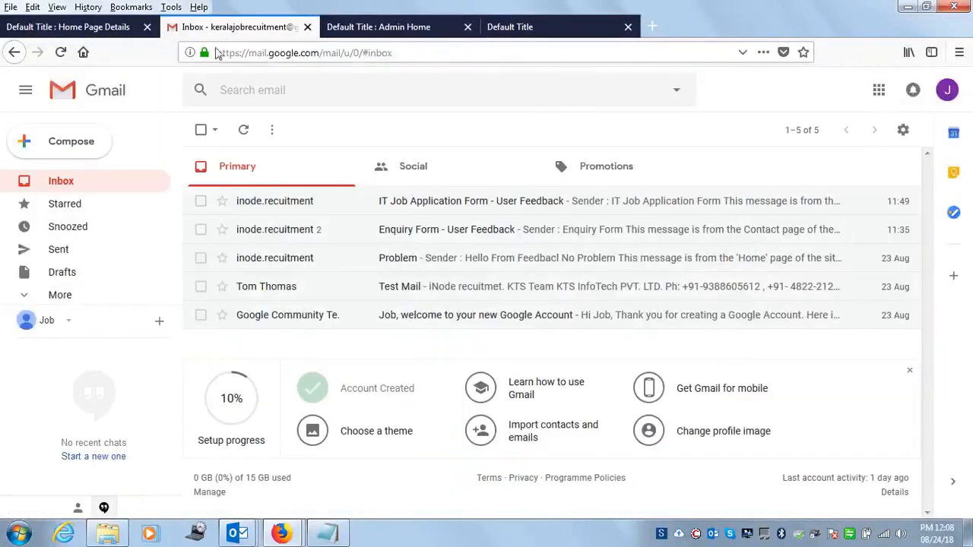
pyautogui.click(116, 33)
# Step: Go to Admin Home and open the feedback form settings under Manage Web Pages
pyautogui.click(663, 85)
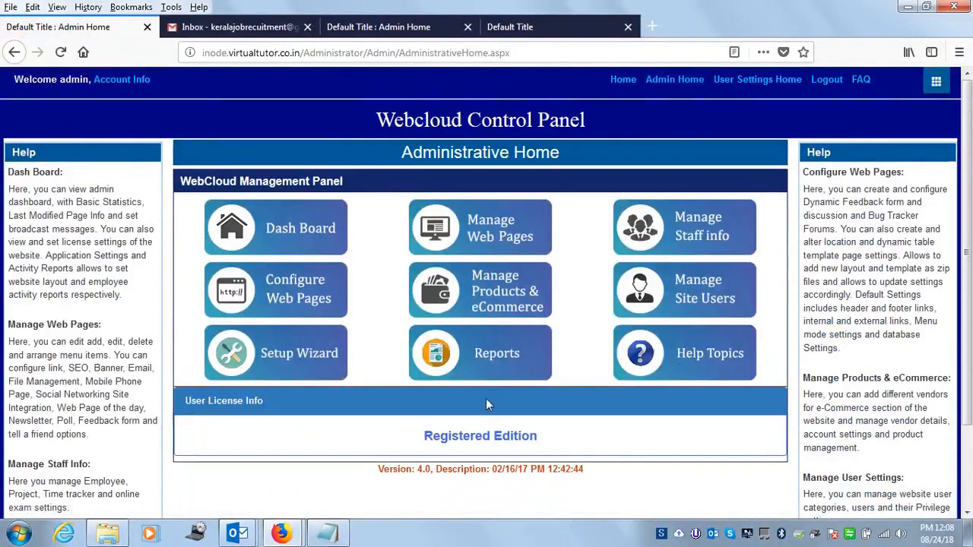
pyautogui.click(469, 238)
pyautogui.moveTo(968, 235); pyautogui.dragTo(971, 461)
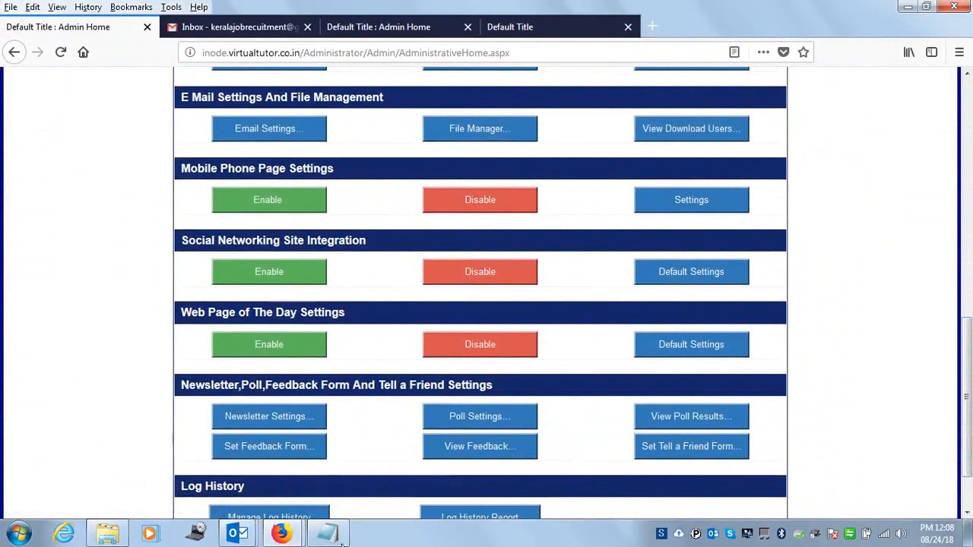
pyautogui.click(244, 456)
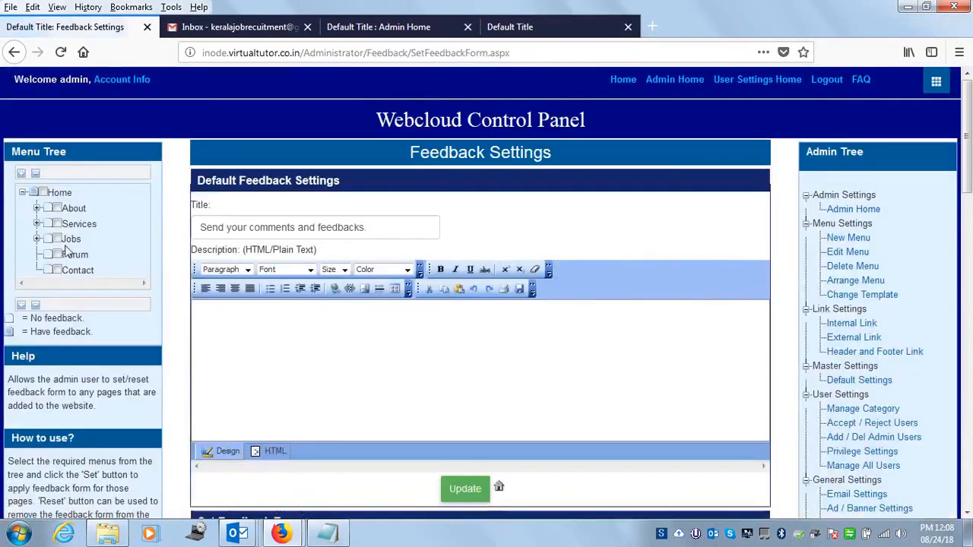
# Step: Remove the feedback form from the Home menu and check the live home page
pyautogui.moveTo(971, 165); pyautogui.dragTo(971, 221)
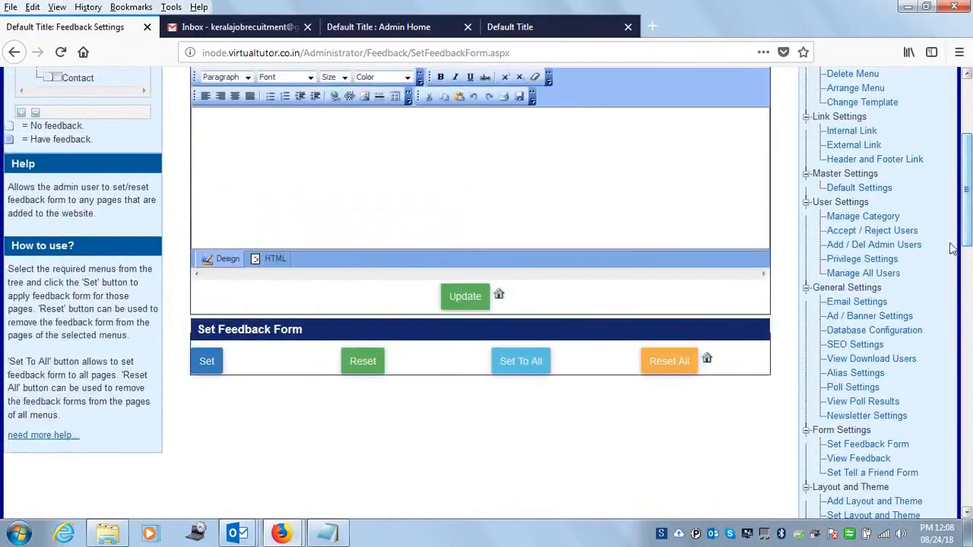
pyautogui.click(369, 375)
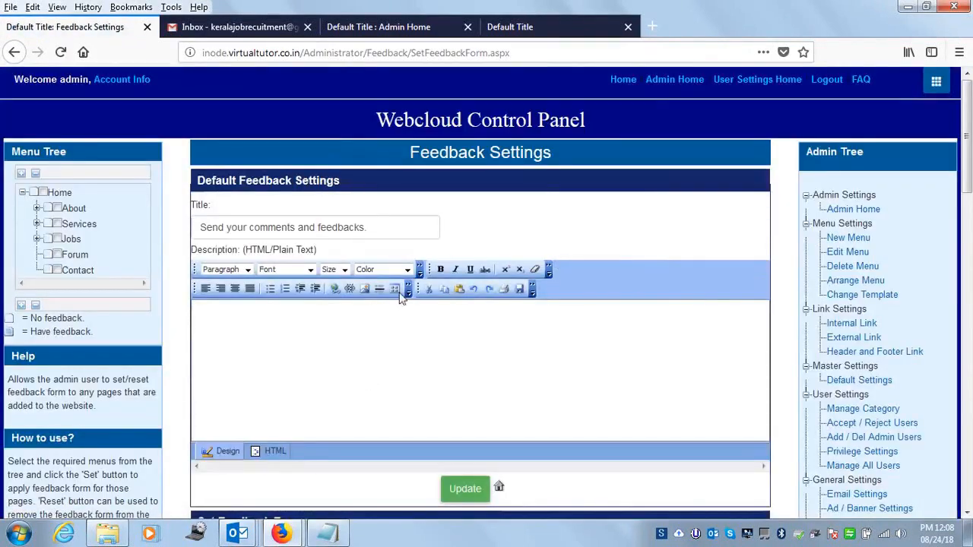
pyautogui.scroll(-6, 970, 180)
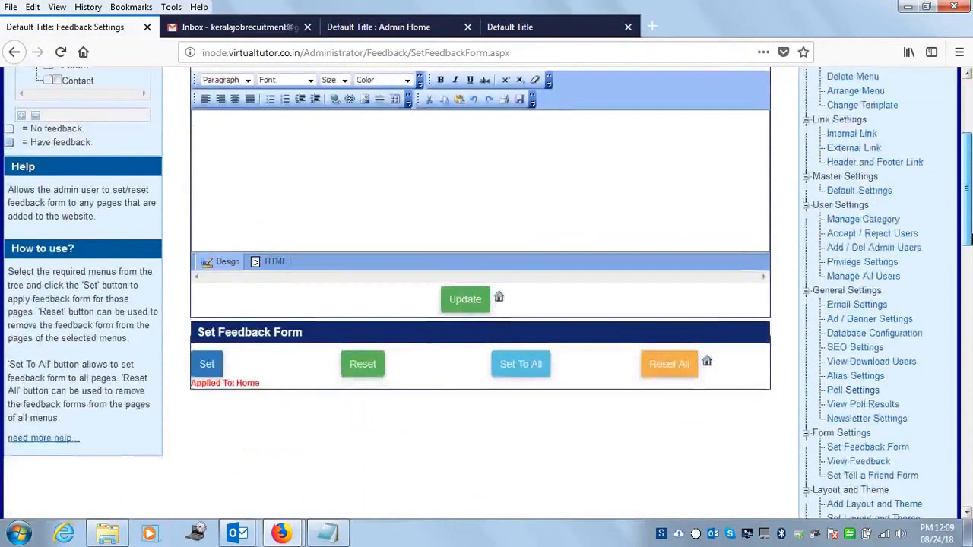
pyautogui.scroll(5, 971, 175)
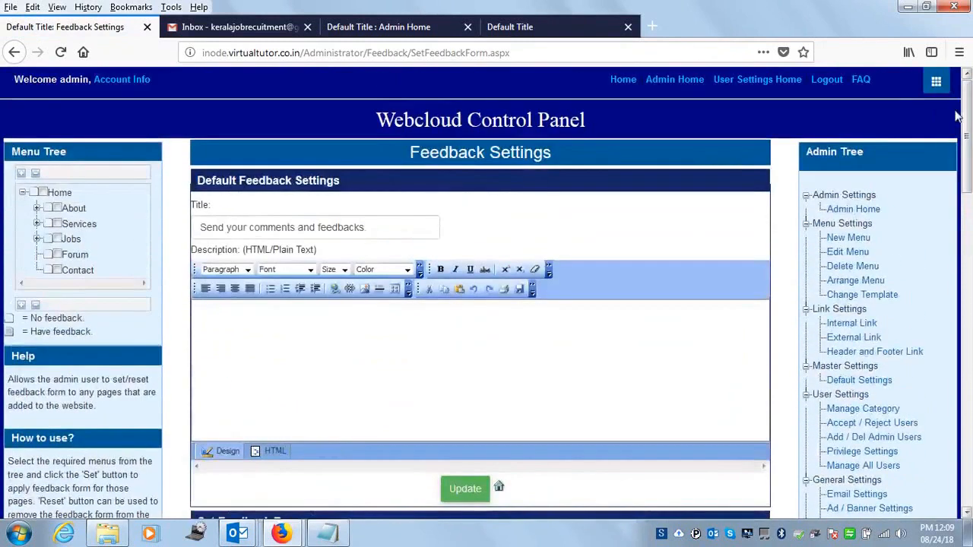
pyautogui.click(513, 28)
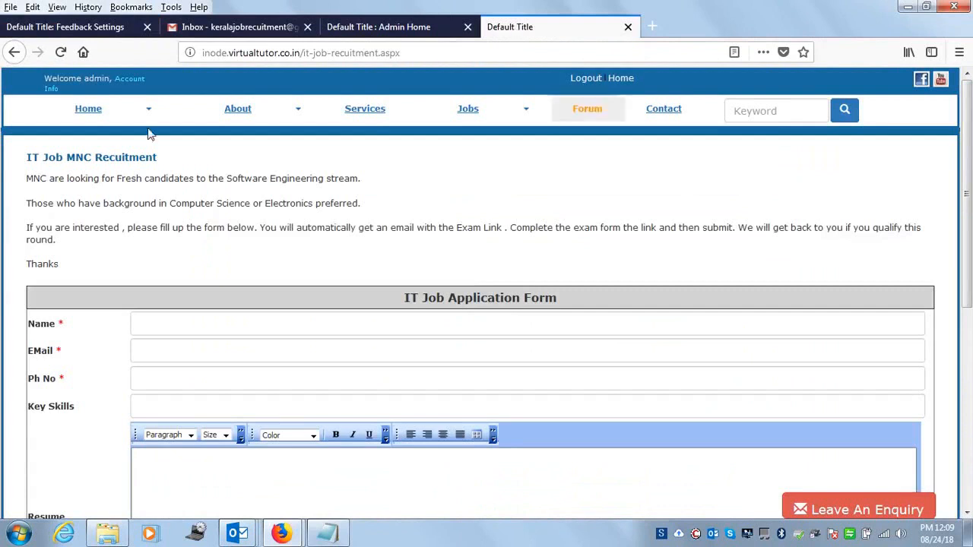
pyautogui.click(93, 114)
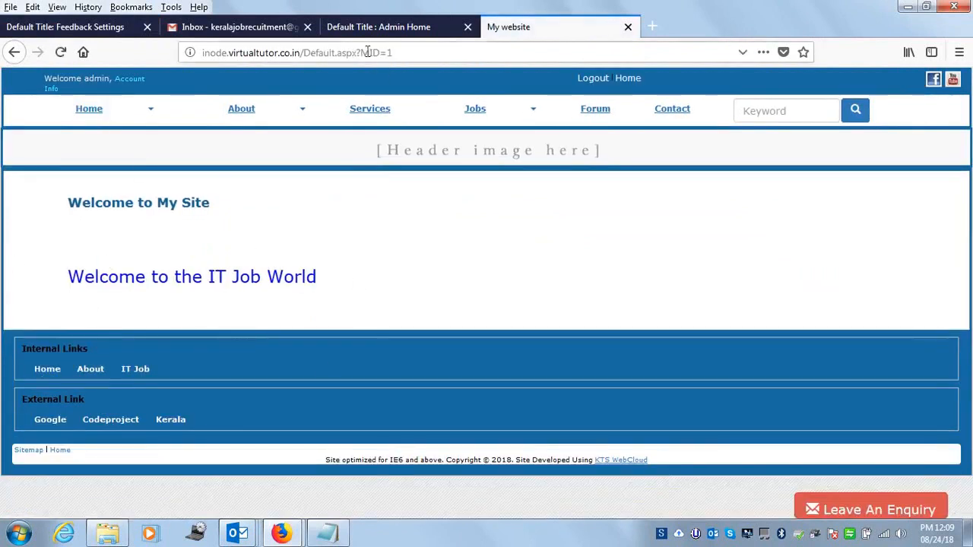
# Step: Set the feedback title to "Send your comments and feedbacks and other details" and description to "Test this fedback form.", and update the default settings
pyautogui.click(69, 26)
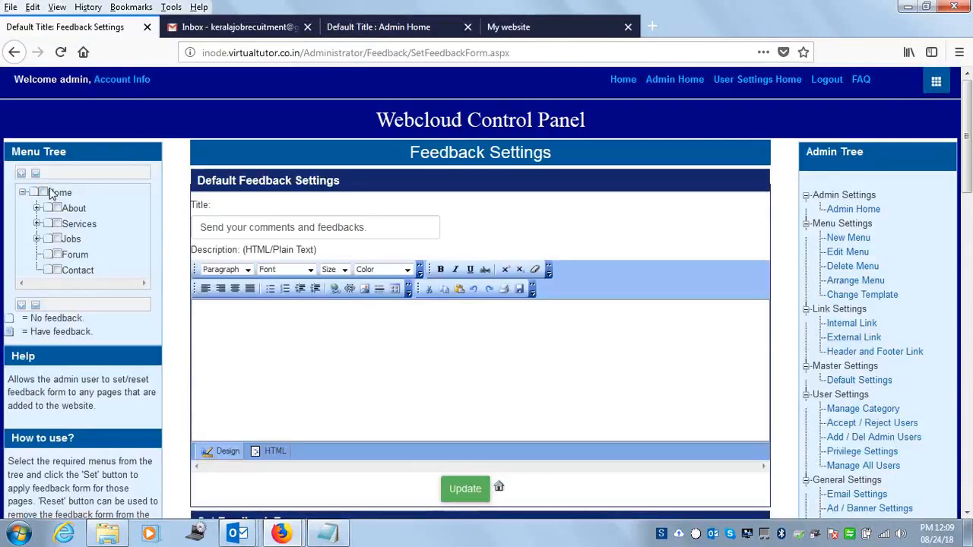
pyautogui.scroll(-5, 114, 197)
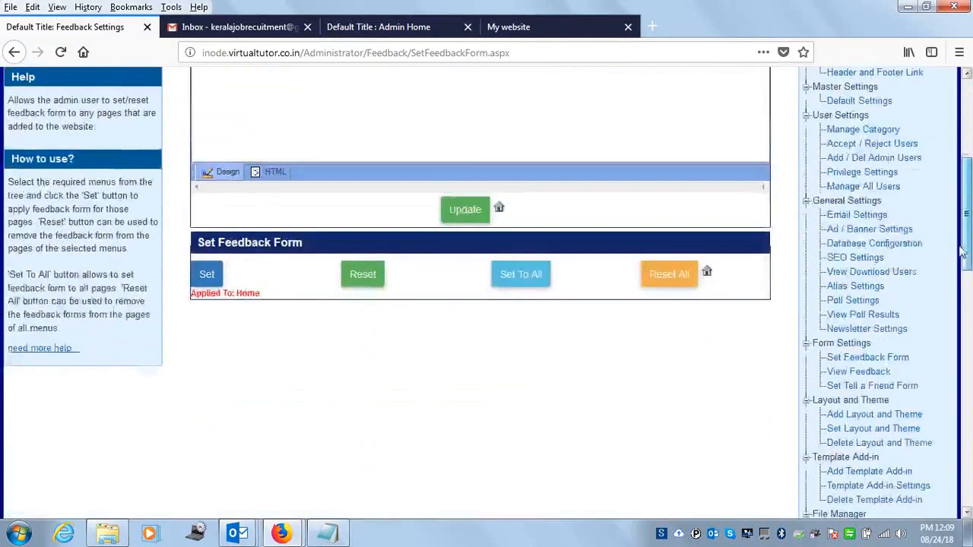
pyautogui.scroll(3, 290, 208)
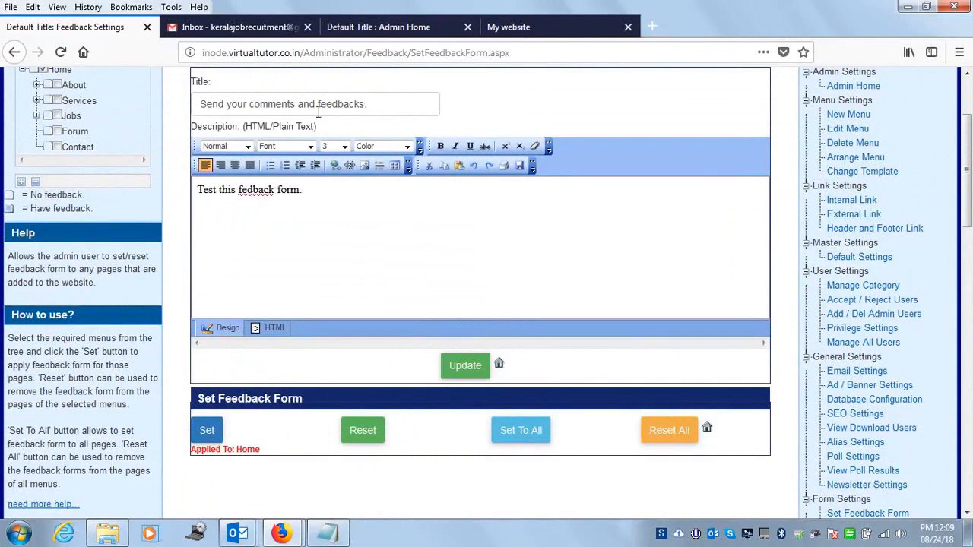
pyautogui.click(393, 105)
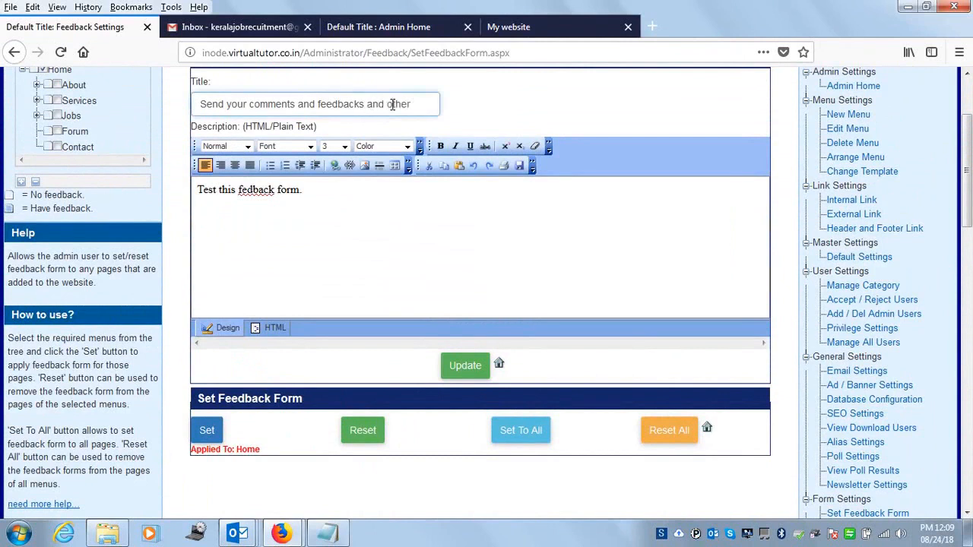
pyautogui.write('ails')
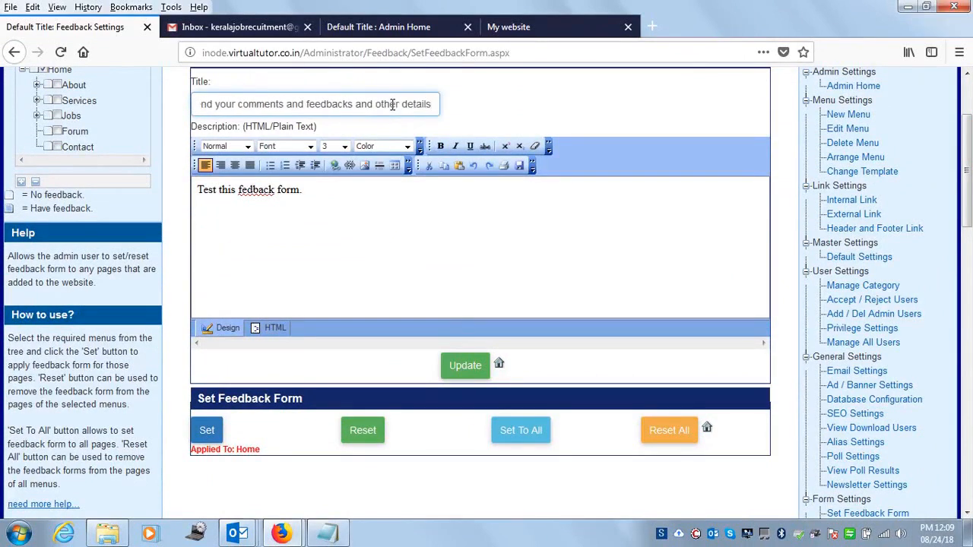
pyautogui.click(466, 366)
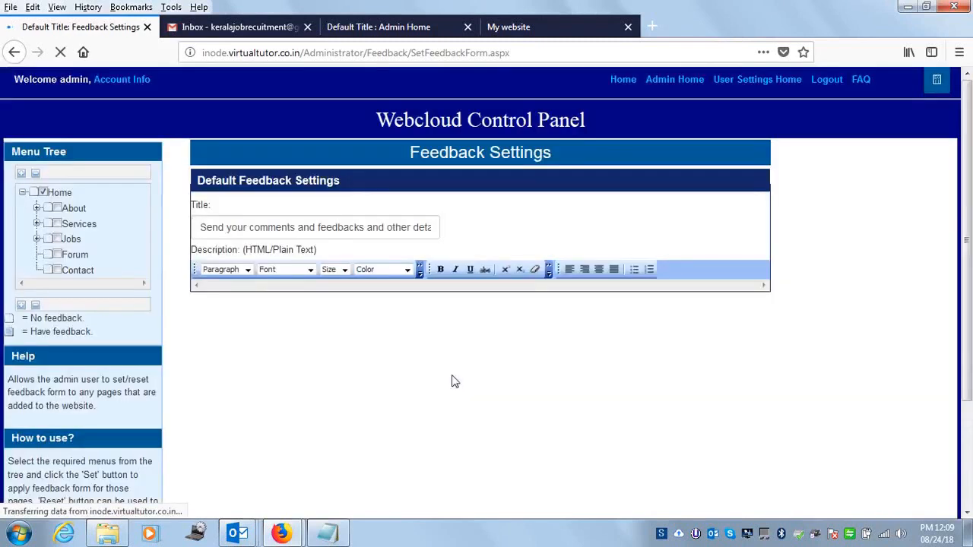
# Step: Apply the feedback form to the Home menu and reload the live home page to check it
pyautogui.scroll(-4, 284, 299)
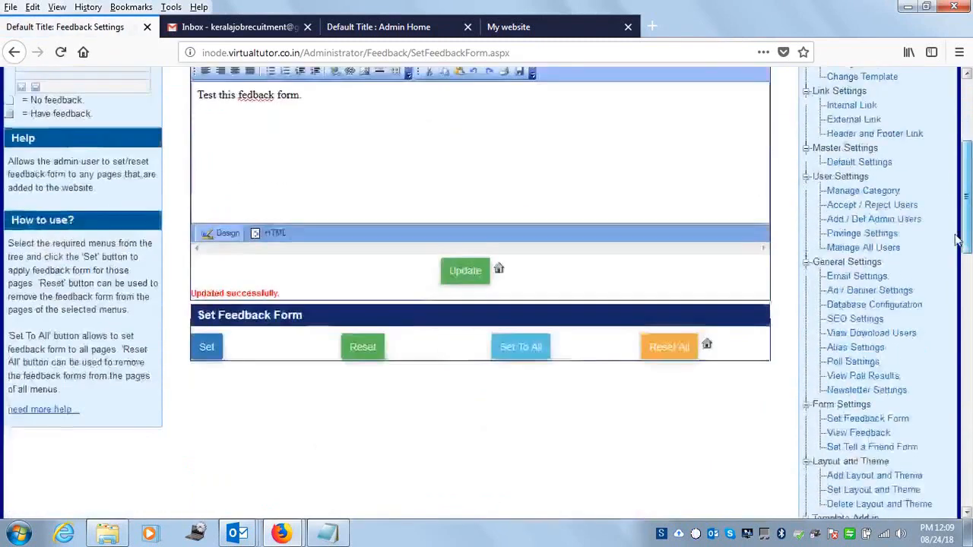
pyautogui.click(205, 260)
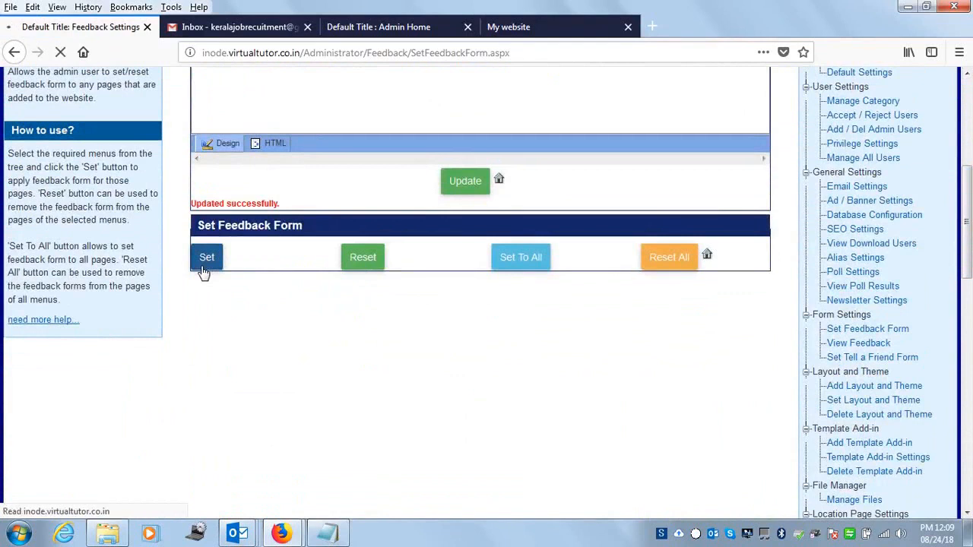
pyautogui.click(533, 29)
pyautogui.click(94, 116)
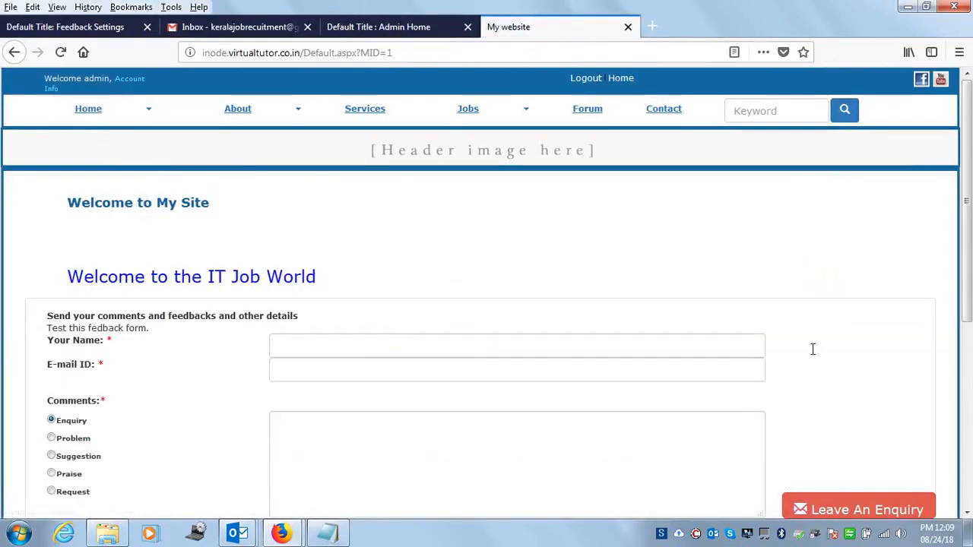
# Step: Examine the live feedback form's name, e-mail, comments and security code fields without filling them in
pyautogui.moveTo(970, 228); pyautogui.dragTo(966, 290)
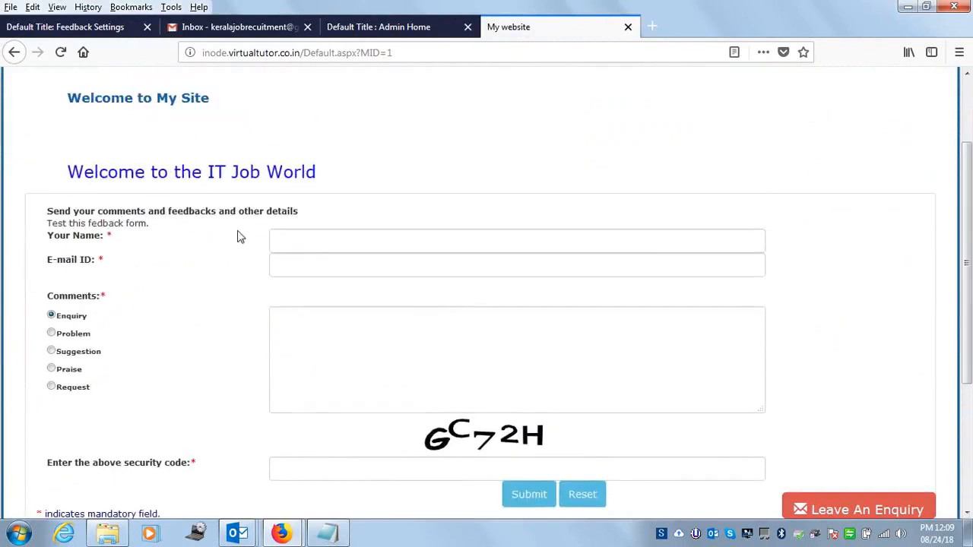
pyautogui.click(292, 236)
pyautogui.click(289, 264)
pyautogui.click(312, 352)
pyautogui.click(302, 477)
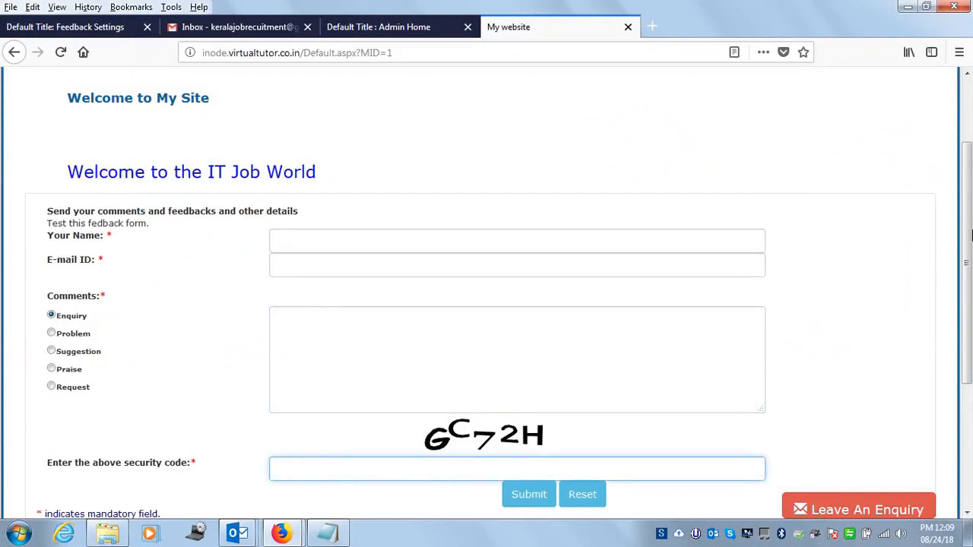
pyautogui.scroll(3, 456, 228)
# Step: Apply the feedback form to the About menu in the Feedback Settings and reload the live home page
pyautogui.click(376, 30)
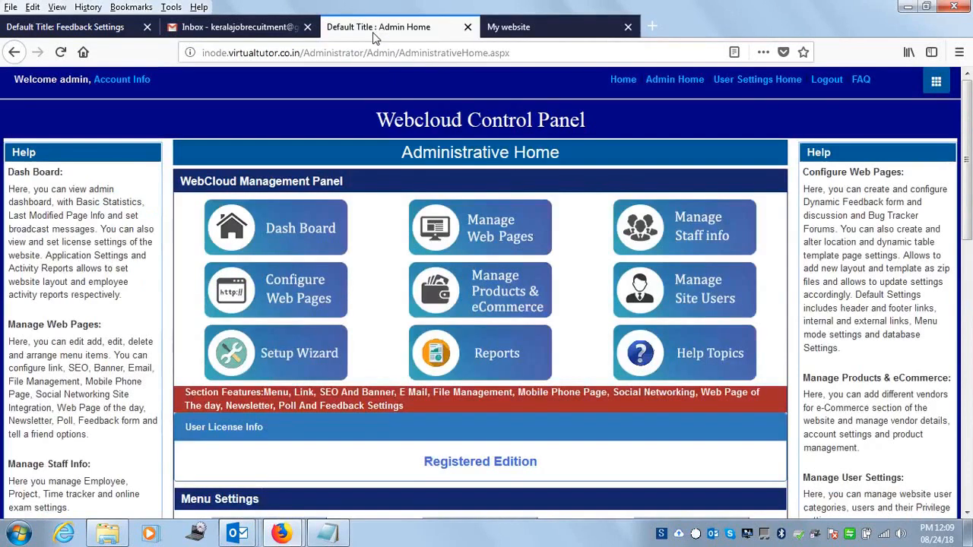
pyautogui.click(254, 36)
pyautogui.click(84, 34)
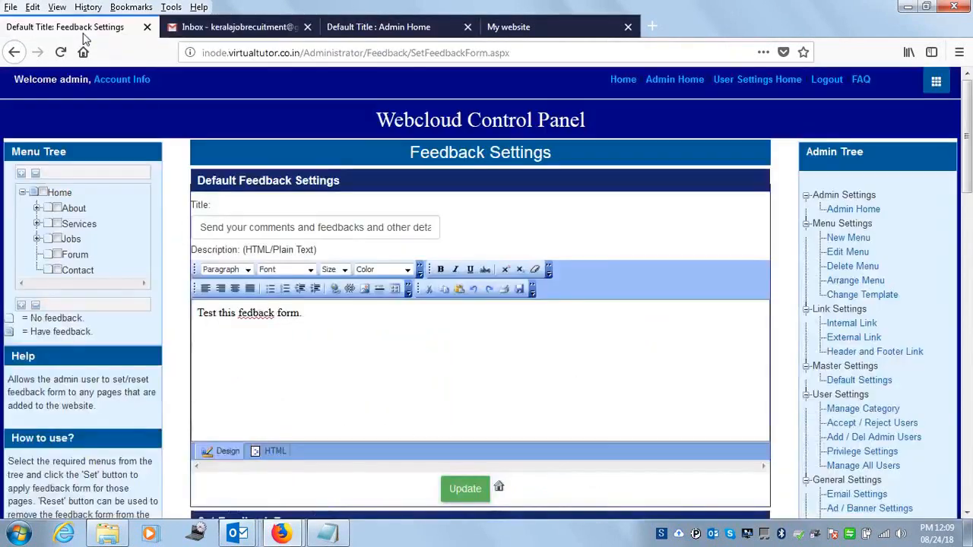
pyautogui.click(57, 208)
pyautogui.moveTo(971, 166); pyautogui.dragTo(971, 234)
pyautogui.click(208, 305)
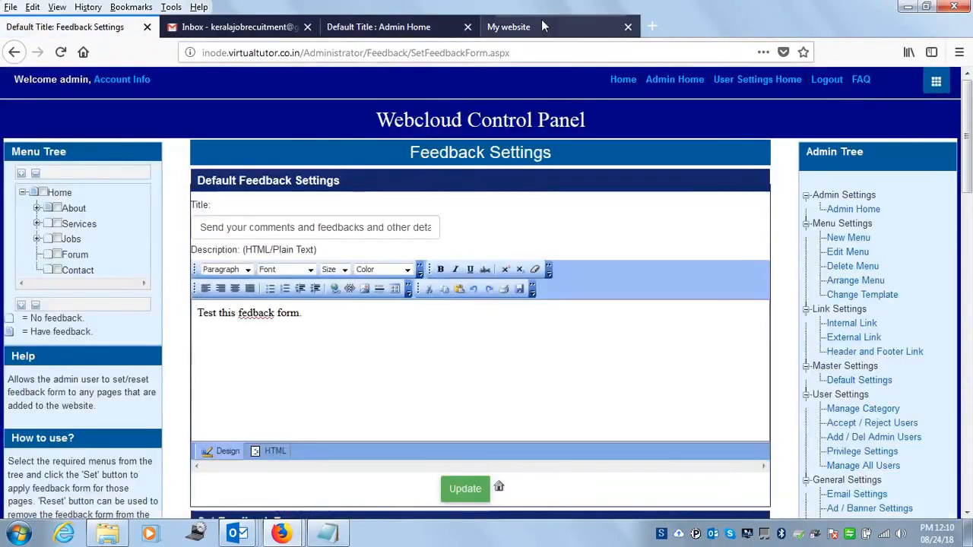
pyautogui.click(493, 27)
pyautogui.click(84, 112)
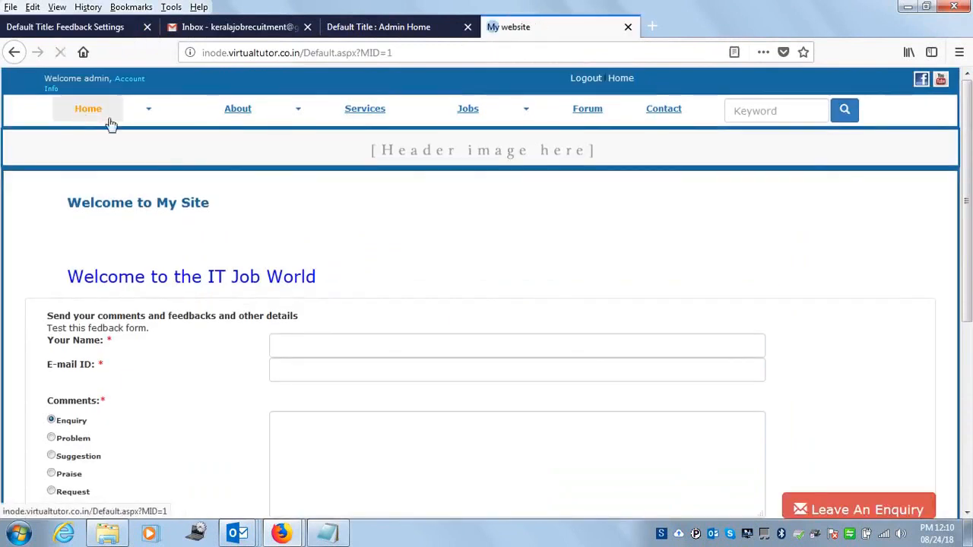
# Step: Open the live About page and check the feedback form's fields below the page content
pyautogui.click(244, 109)
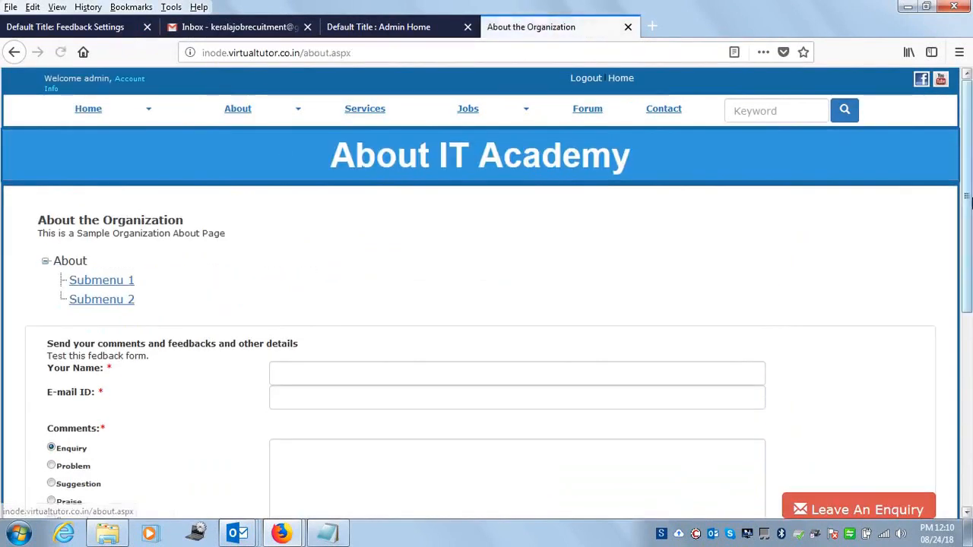
pyautogui.scroll(-5, 461, 235)
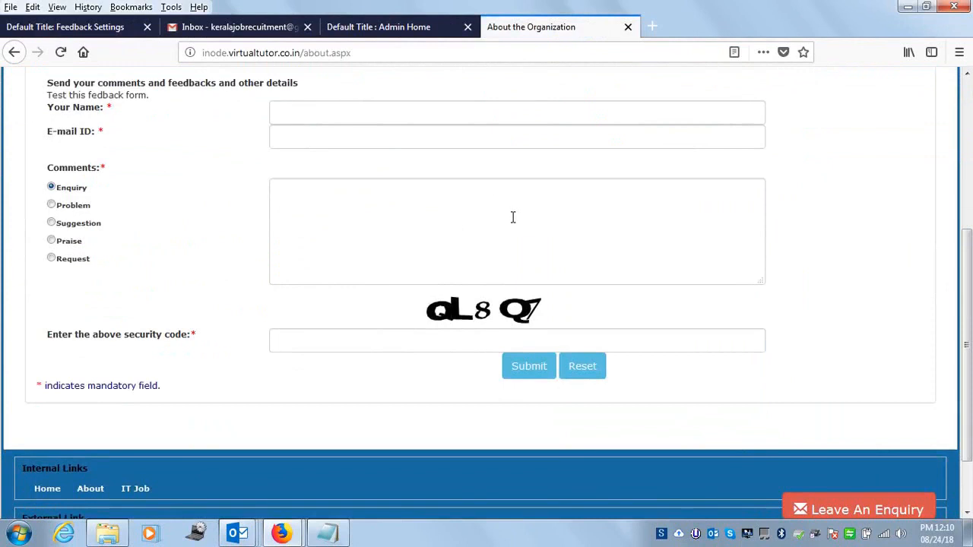
pyautogui.scroll(2, 969, 242)
pyautogui.scroll(-1, 968, 242)
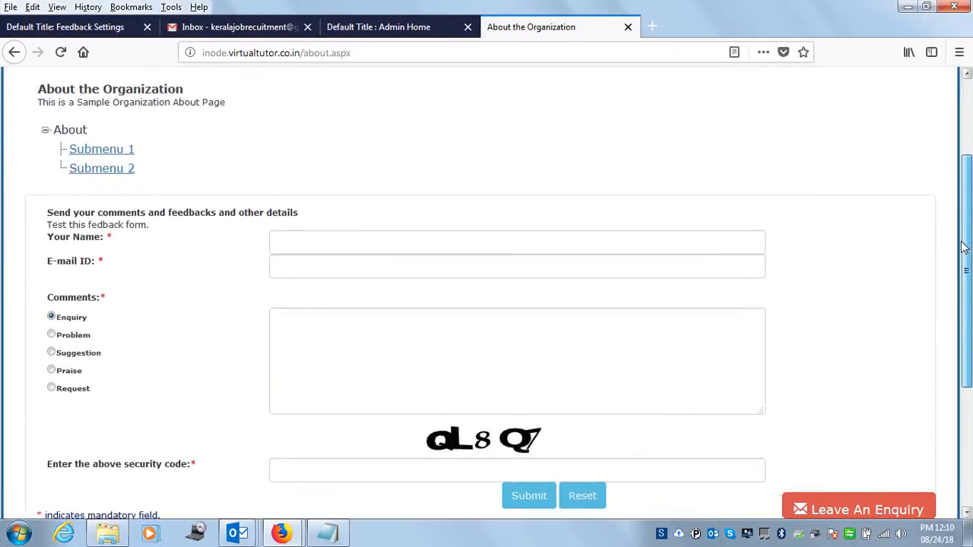
# Step: Return to the Feedback Settings and remove the feedback form from the Home menu
pyautogui.click(354, 24)
pyautogui.click(68, 35)
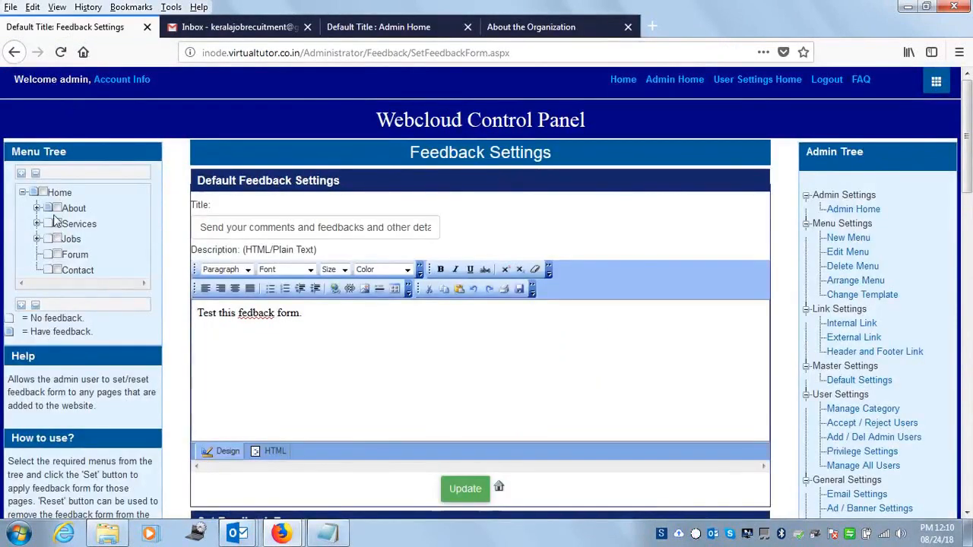
pyautogui.click(43, 192)
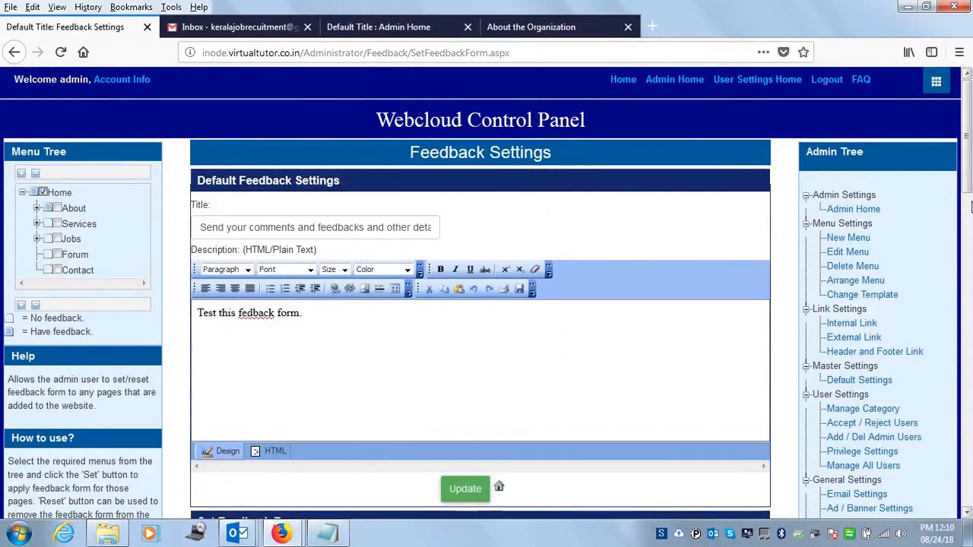
pyautogui.scroll(-5, 971, 207)
pyautogui.click(359, 320)
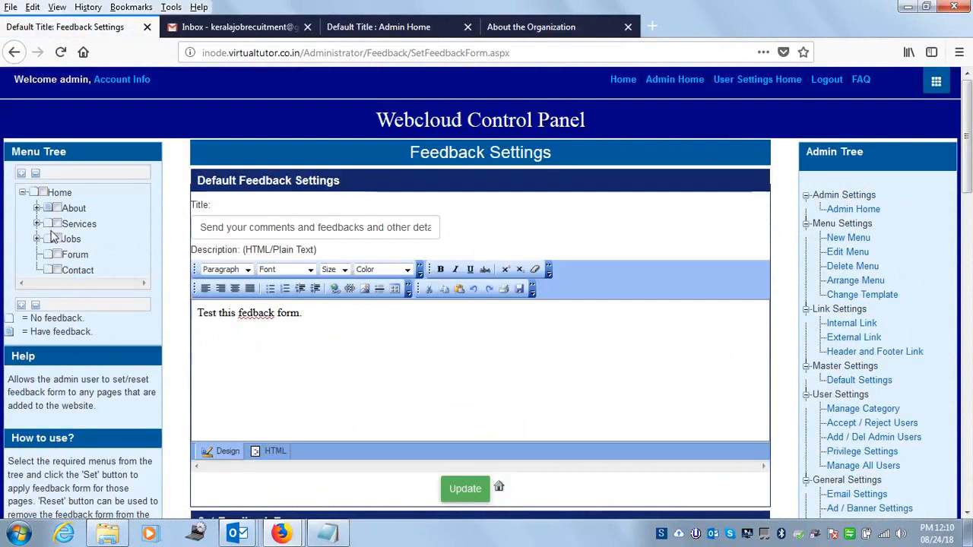
# Step: Remove the feedback form from the About menu in the Feedback Settings
pyautogui.click(57, 207)
pyautogui.moveTo(971, 166); pyautogui.dragTo(971, 236)
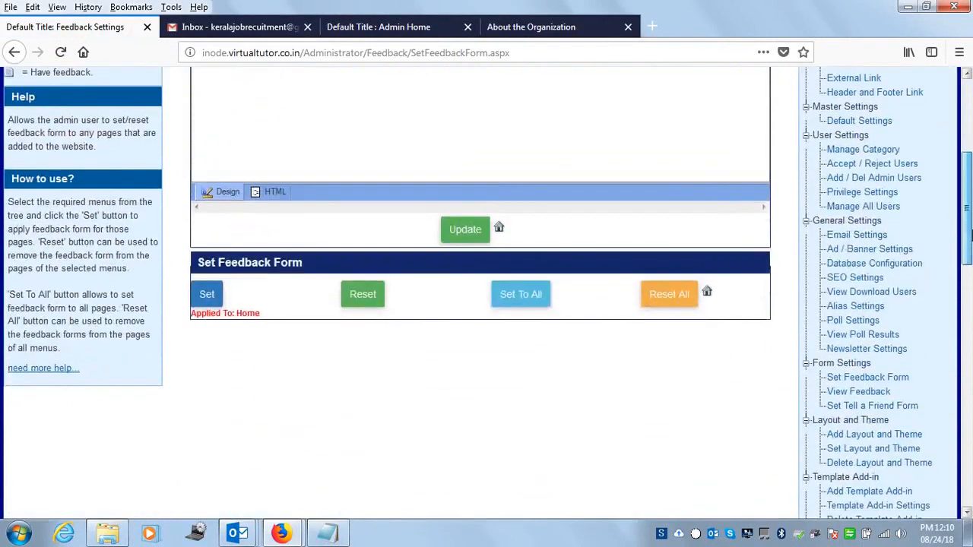
pyautogui.click(363, 304)
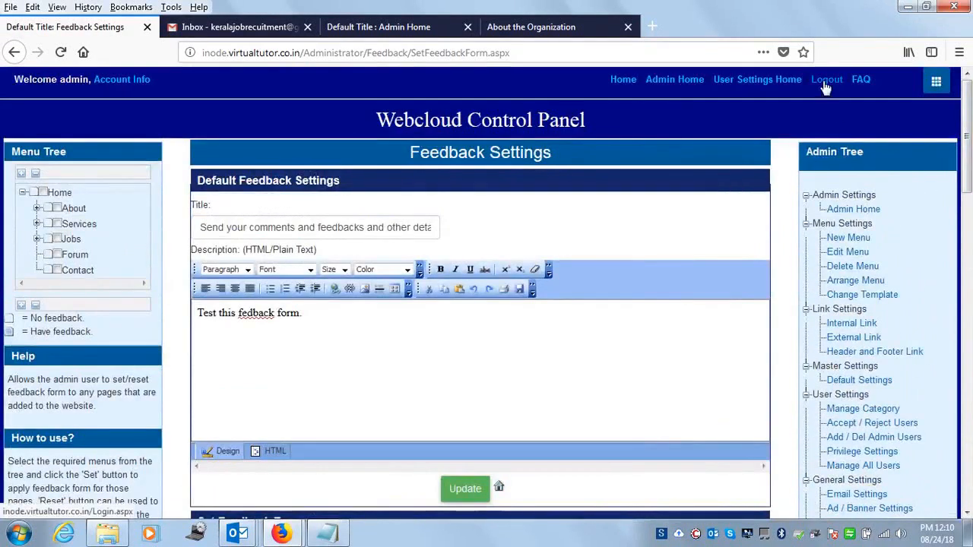
# Step: Return to the live website's About page to check the removal of the feedback form
pyautogui.click(536, 34)
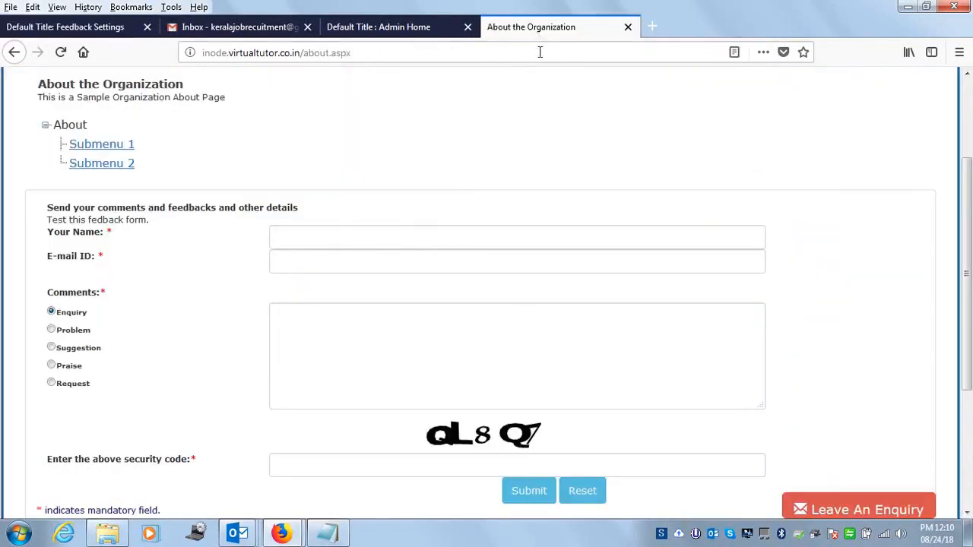
pyautogui.scroll(3, 93, 87)
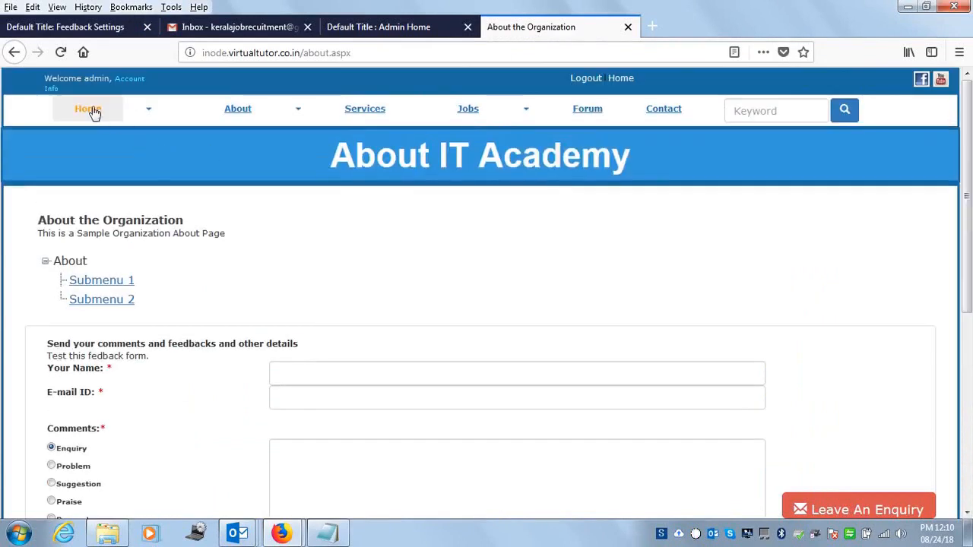